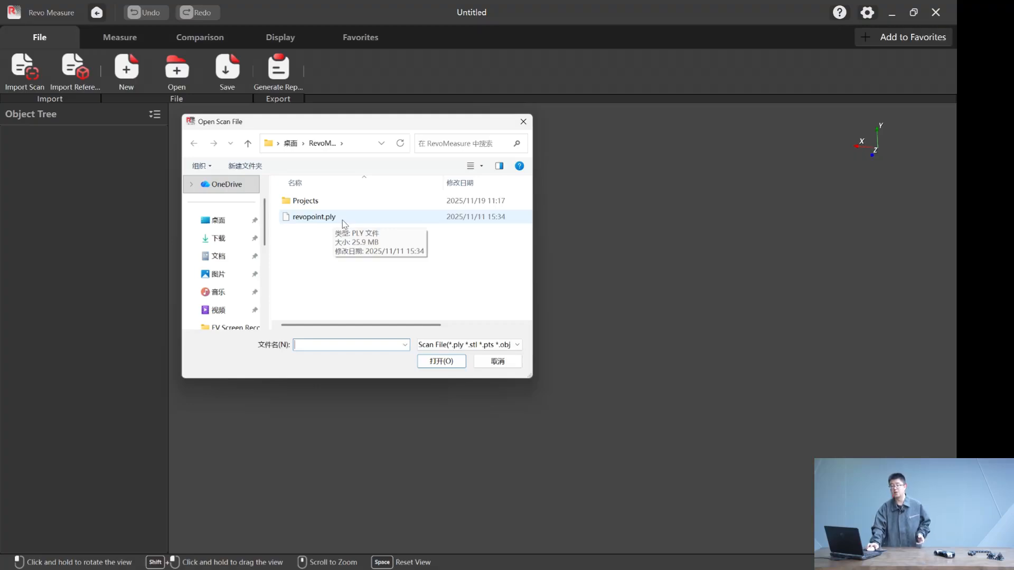
# - Import the scan file revopoint.ply from the project folder
pyautogui.click(342, 220)
pyautogui.doubleClick(342, 220)
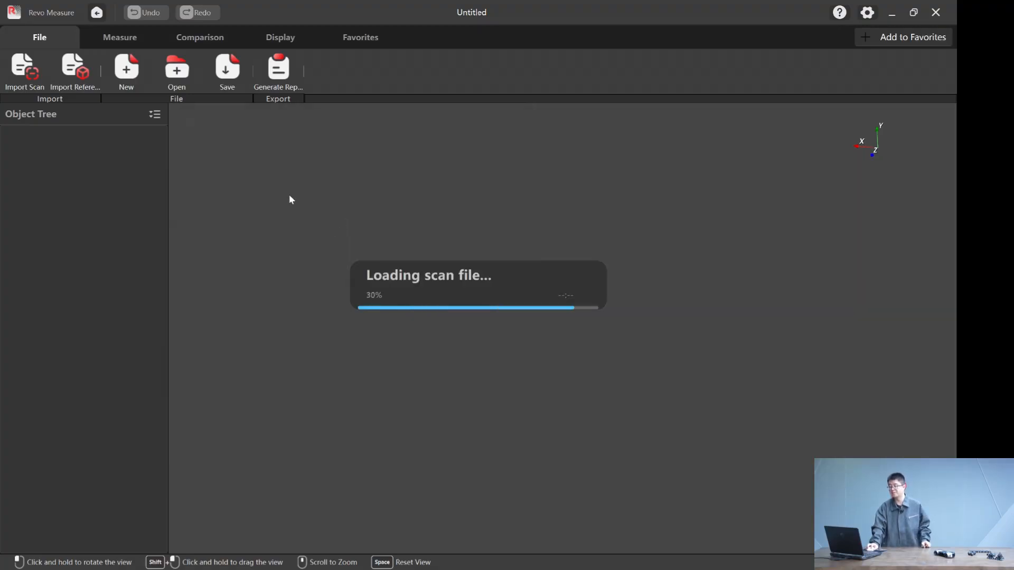
pyautogui.moveTo(533, 341); pyautogui.dragTo(317, 222)
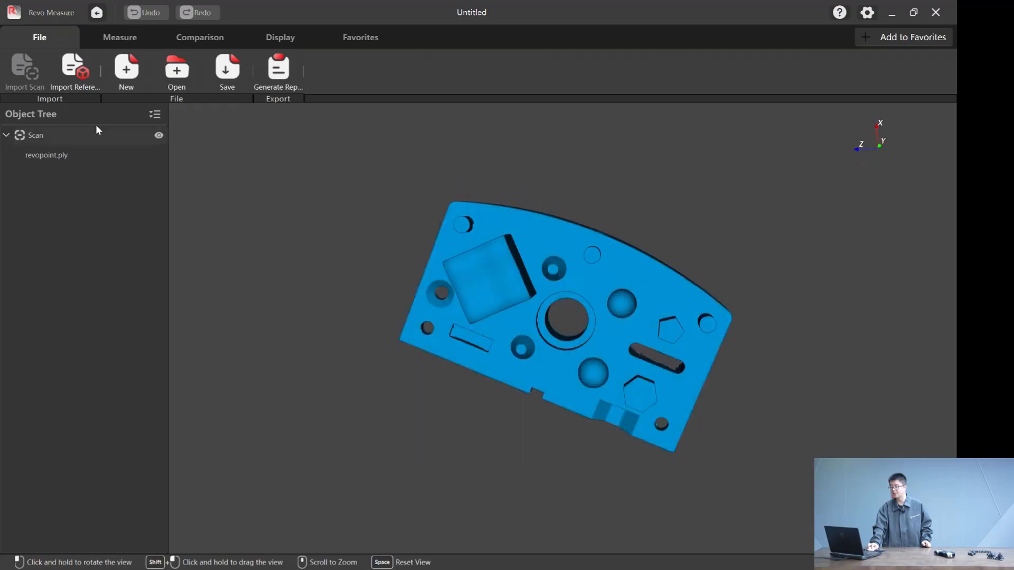
# - Import the CAD file revopoint.stp as the reference model
pyautogui.click(74, 73)
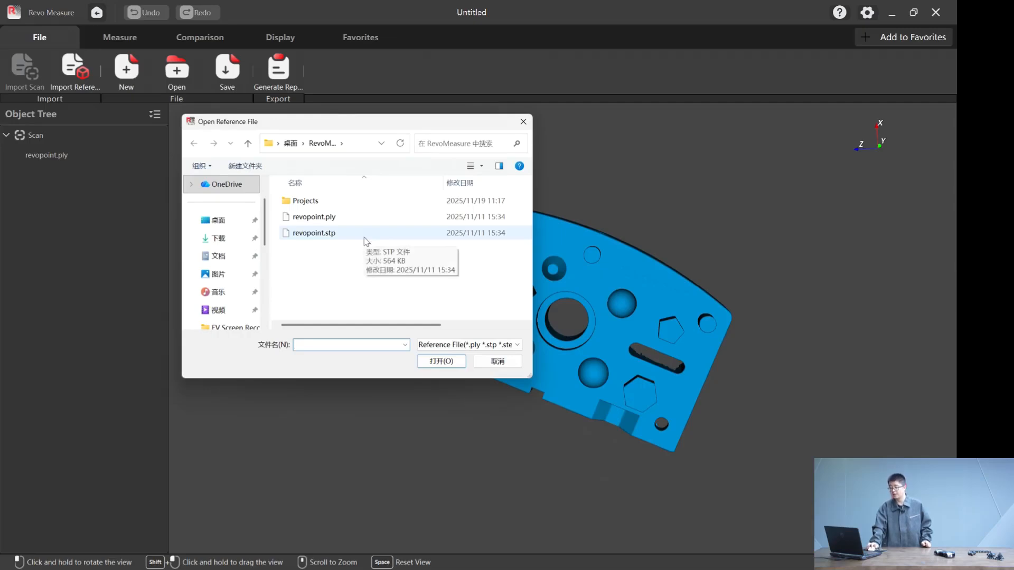
pyautogui.doubleClick(367, 234)
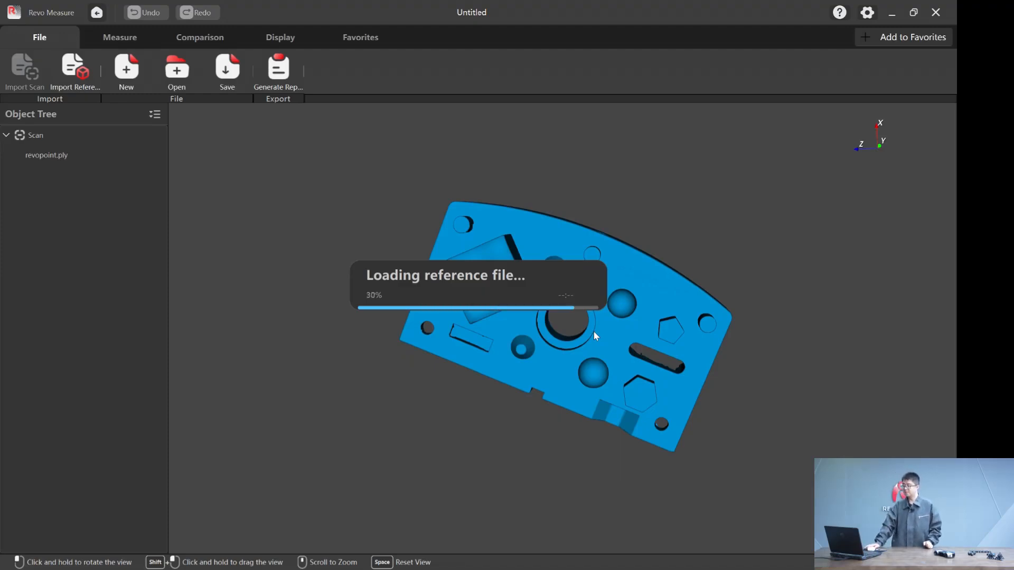
pyautogui.moveTo(607, 233); pyautogui.dragTo(583, 320)
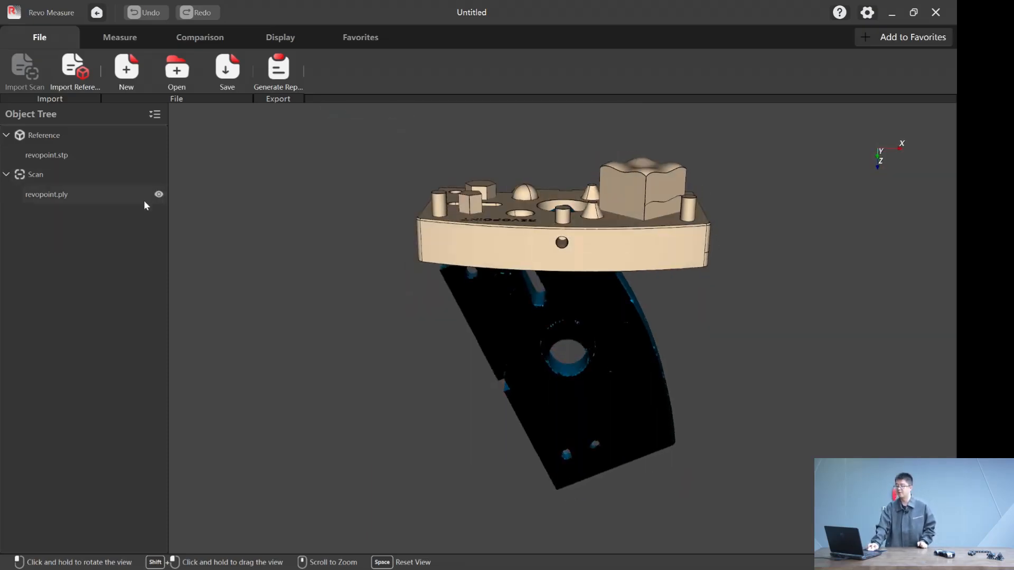
# - Align the scan to the reference model with Automatic Alignment and inspect the overlaid parts
pyautogui.click(214, 40)
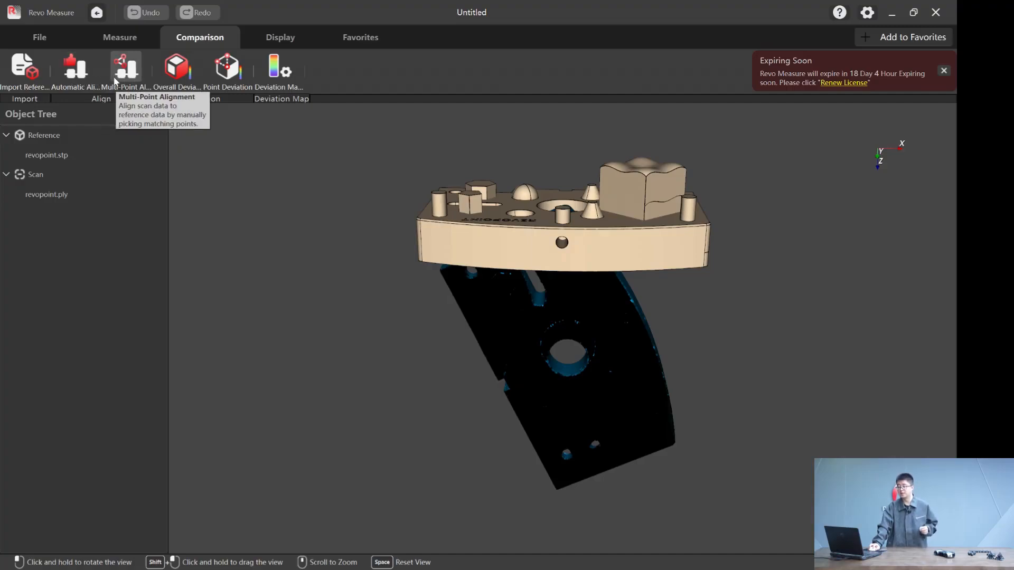
pyautogui.click(83, 78)
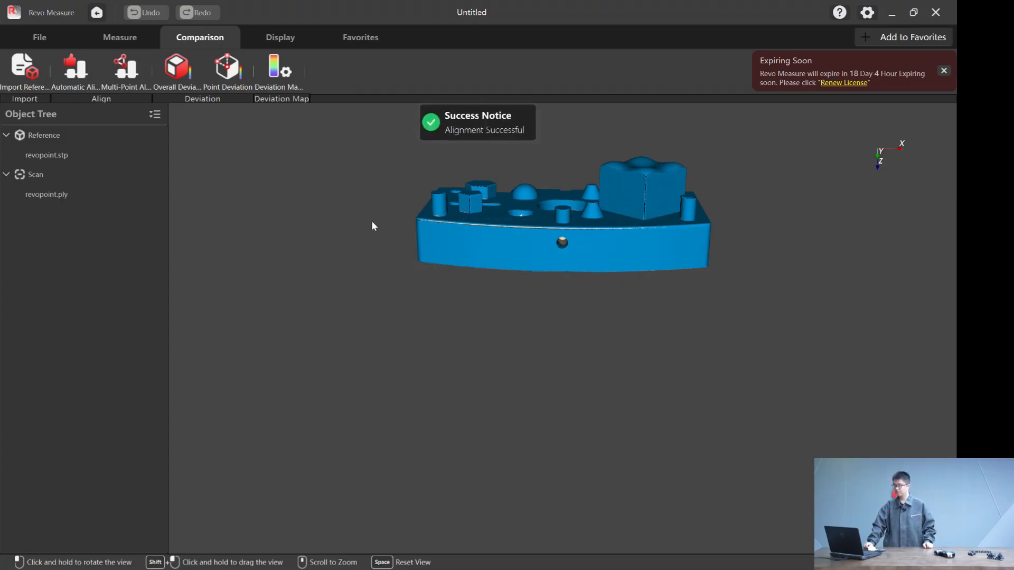
pyautogui.moveTo(505, 244); pyautogui.dragTo(467, 257, button='middle')
pyautogui.moveTo(467, 257)
pyautogui.mouseDown()
pyautogui.moveTo(558, 404)
pyautogui.moveTo(527, 182)
pyautogui.moveTo(708, 459)
pyautogui.moveTo(713, 305)
pyautogui.moveTo(324, 358)
pyautogui.moveTo(504, 280)
pyautogui.moveTo(464, 305)
pyautogui.moveTo(458, 258)
pyautogui.moveTo(464, 285)
pyautogui.moveTo(467, 274)
pyautogui.mouseUp()
pyautogui.moveTo(605, 382)
pyautogui.mouseDown()
pyautogui.moveTo(620, 356)
pyautogui.moveTo(599, 360)
pyautogui.moveTo(593, 379)
pyautogui.moveTo(699, 388)
pyautogui.moveTo(626, 361)
pyautogui.moveTo(606, 379)
pyautogui.moveTo(621, 382)
pyautogui.moveTo(566, 350)
pyautogui.moveTo(571, 372)
pyautogui.moveTo(593, 375)
pyautogui.mouseUp()
pyautogui.moveTo(510, 257); pyautogui.dragTo(500, 307)
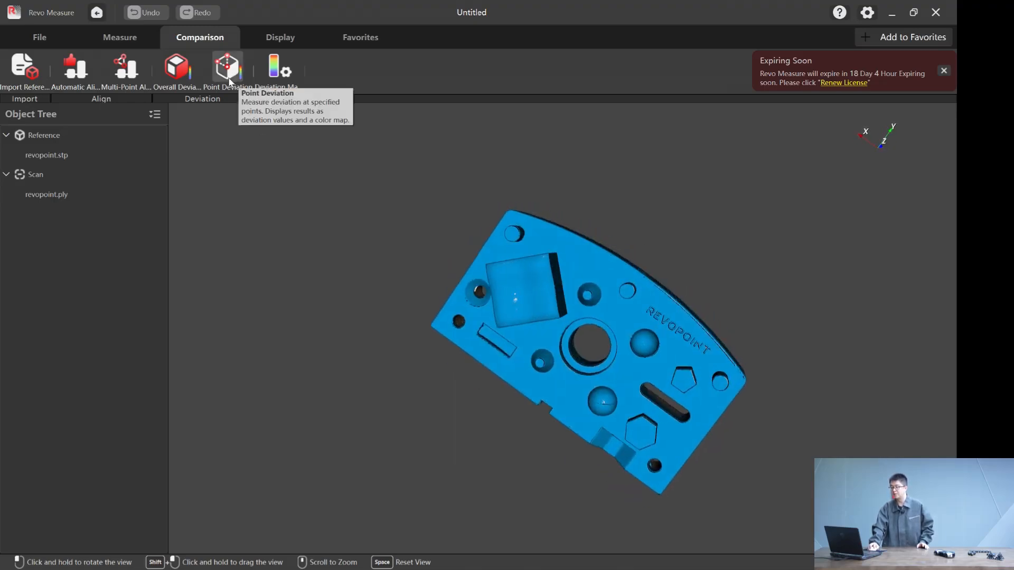
# - Create the overall deviation color map comparing the scan with the CAD model and inspect it from several angles
pyautogui.click(189, 74)
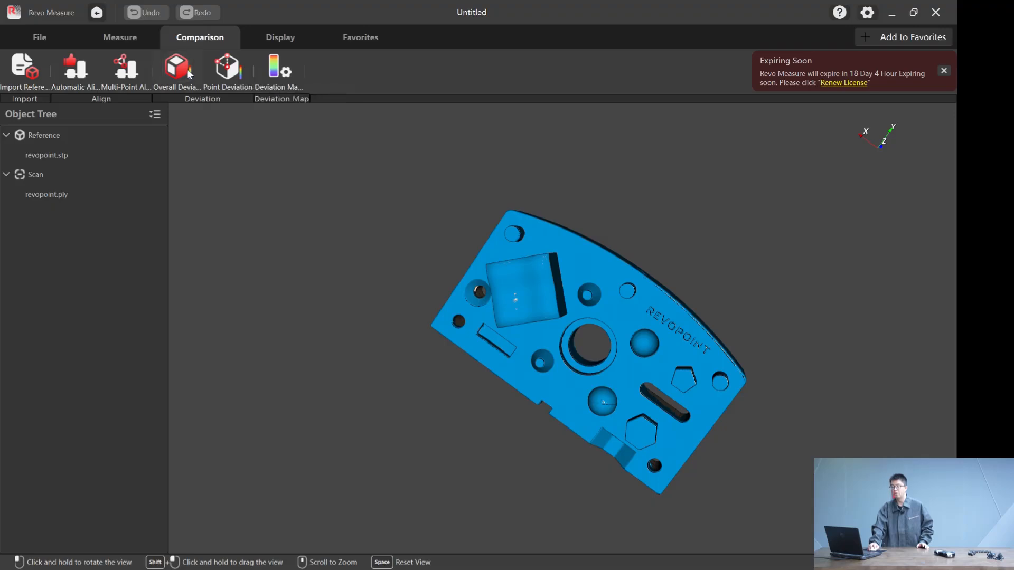
pyautogui.click(913, 538)
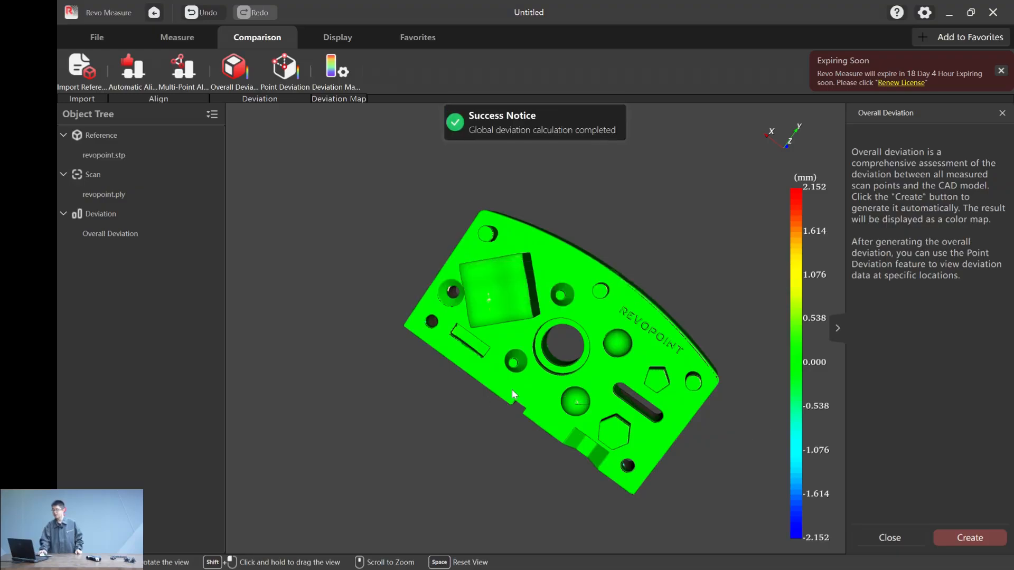
pyautogui.scroll(3, 475, 377)
pyautogui.moveTo(522, 462); pyautogui.dragTo(542, 423)
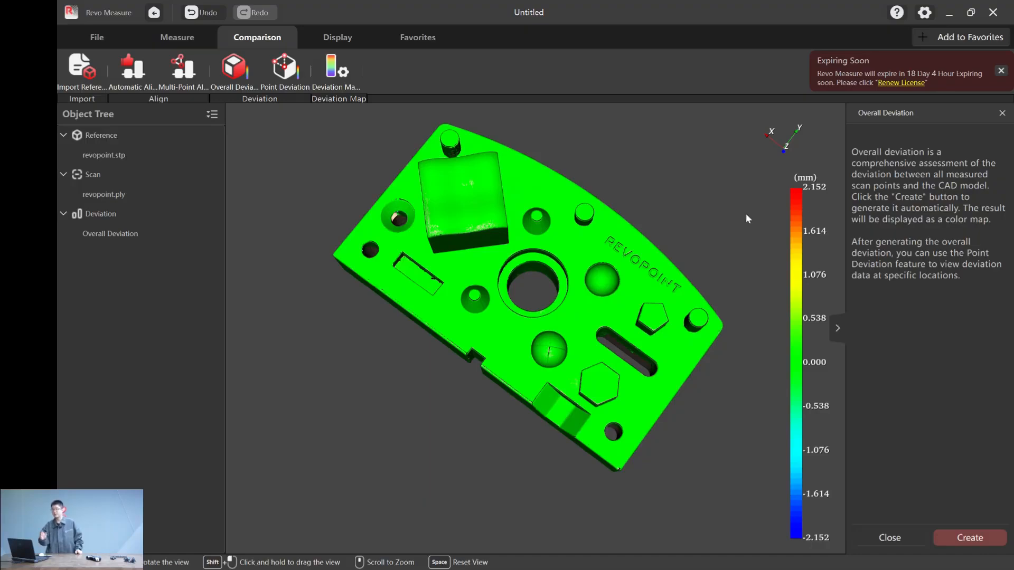
pyautogui.keyDown('shift'); pyautogui.moveTo(477, 280); pyautogui.dragTo(458, 321); pyautogui.keyUp('shift')
pyautogui.moveTo(657, 479); pyautogui.dragTo(326, 349)
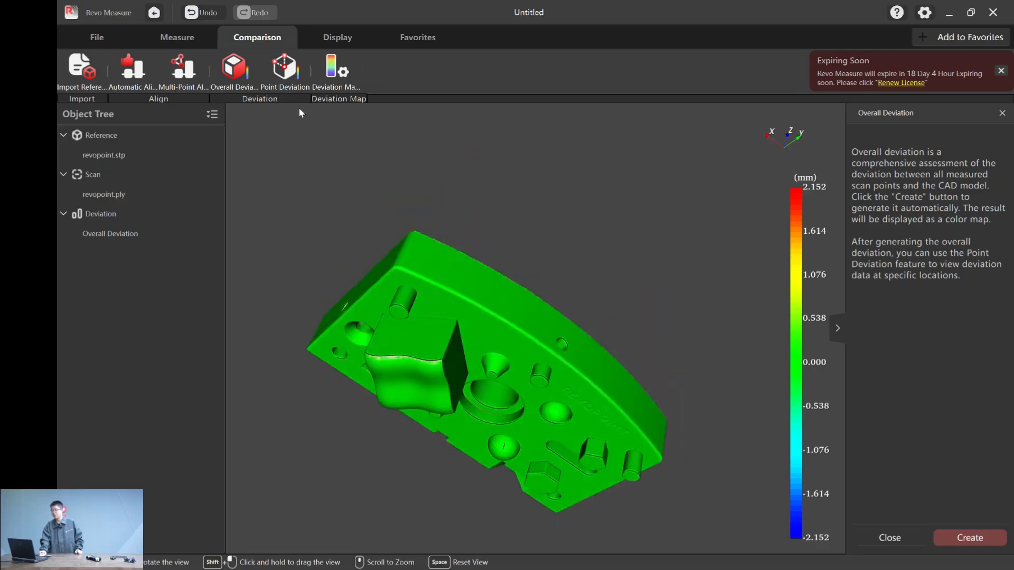
# - Set the range value of the deviation map to ± 0.2
pyautogui.click(333, 71)
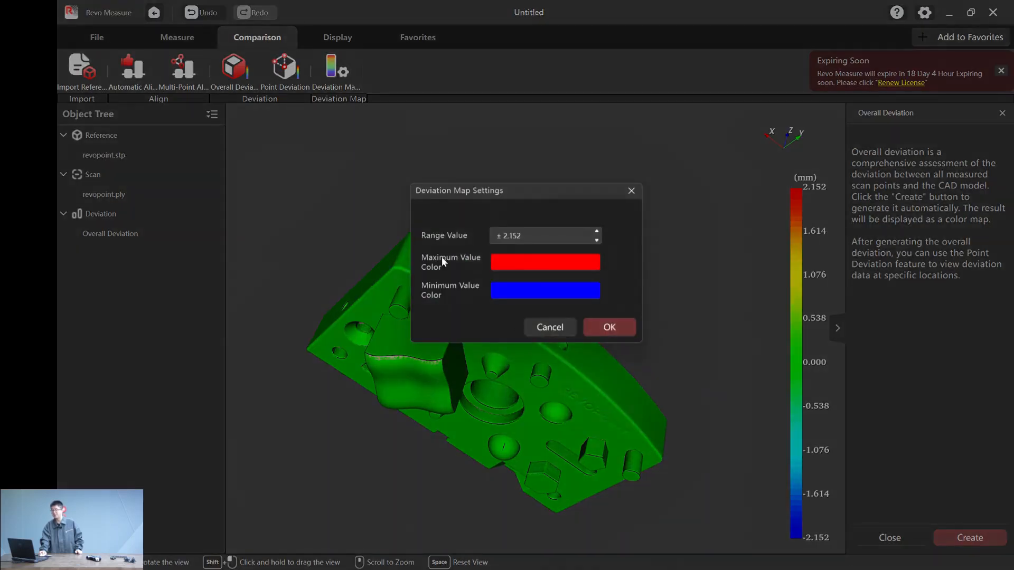
pyautogui.click(549, 235)
pyautogui.press('BackSpace')
pyautogui.press('BackSpace')
pyautogui.press('BackSpace')
pyautogui.press('BackSpace')
pyautogui.press('BackSpace')
pyautogui.write('0.')
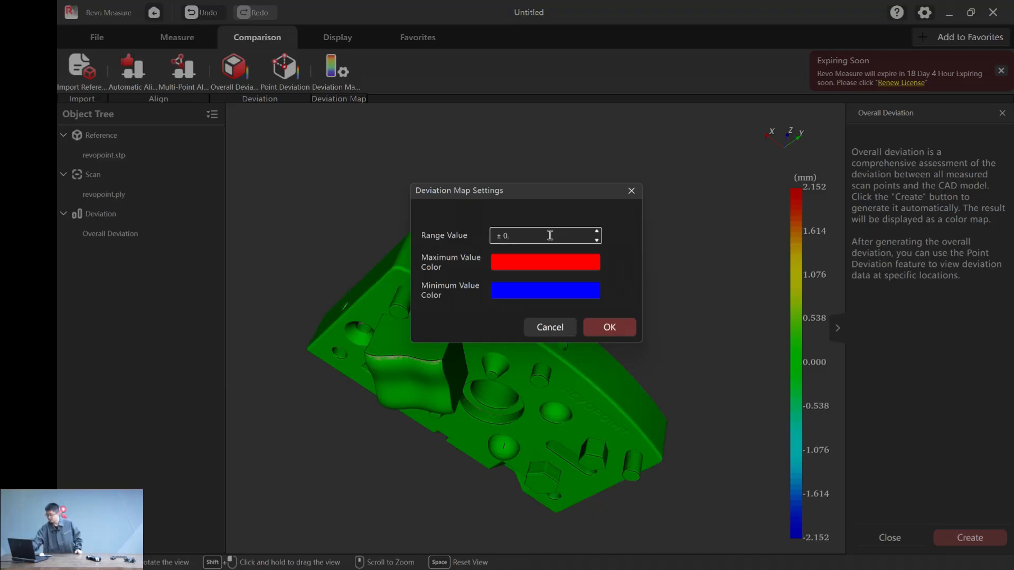
pyautogui.write('200')
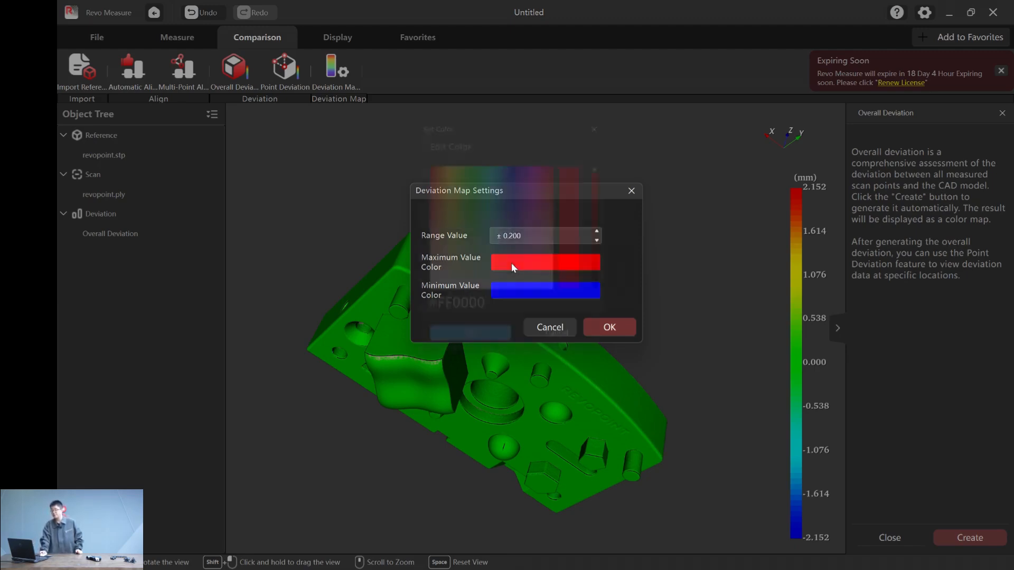
# - Check the color choices for the deviation map's maximum and minimum values without changing them
pyautogui.click(512, 263)
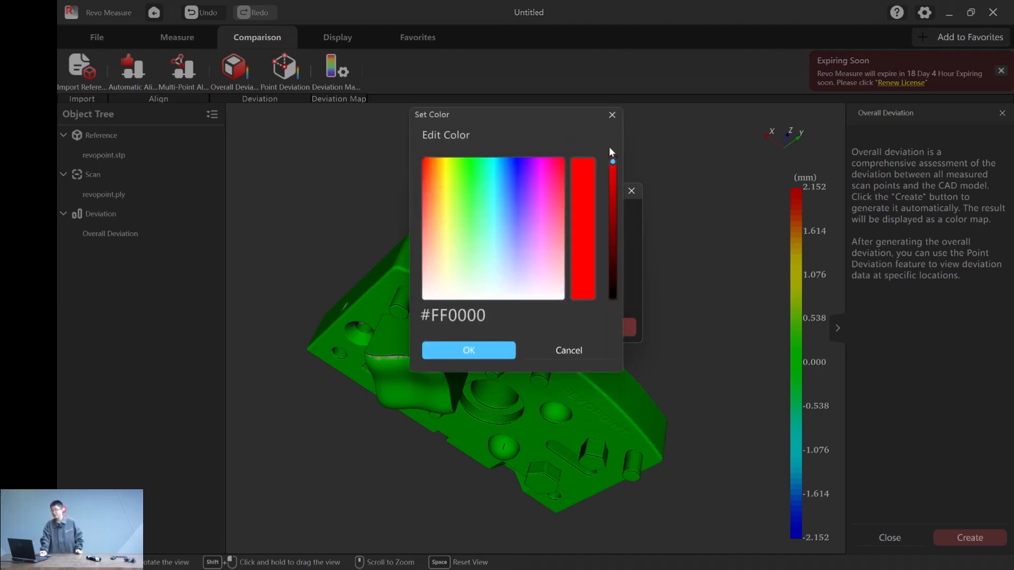
pyautogui.click(609, 115)
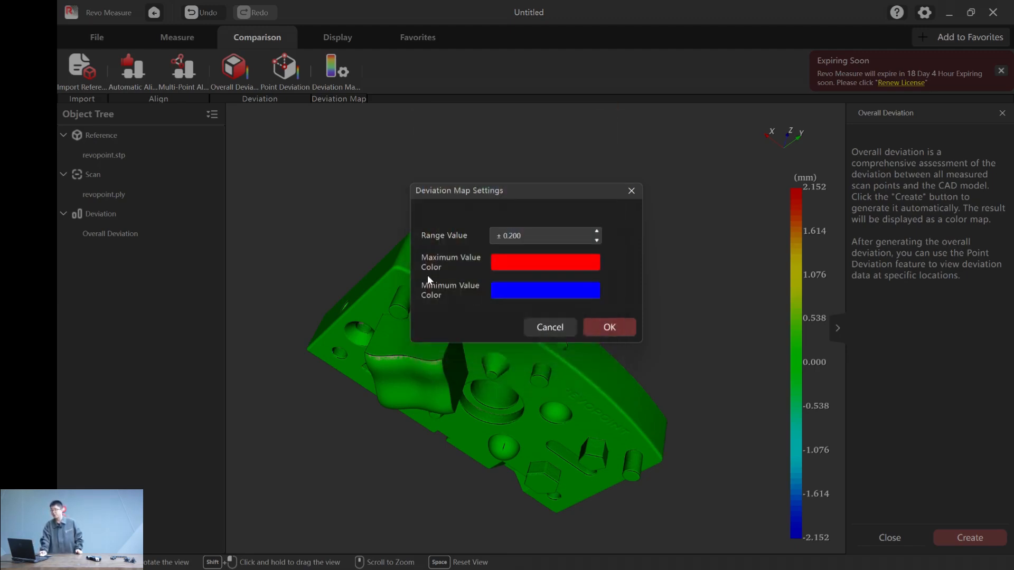
pyautogui.click(498, 290)
pyautogui.click(609, 97)
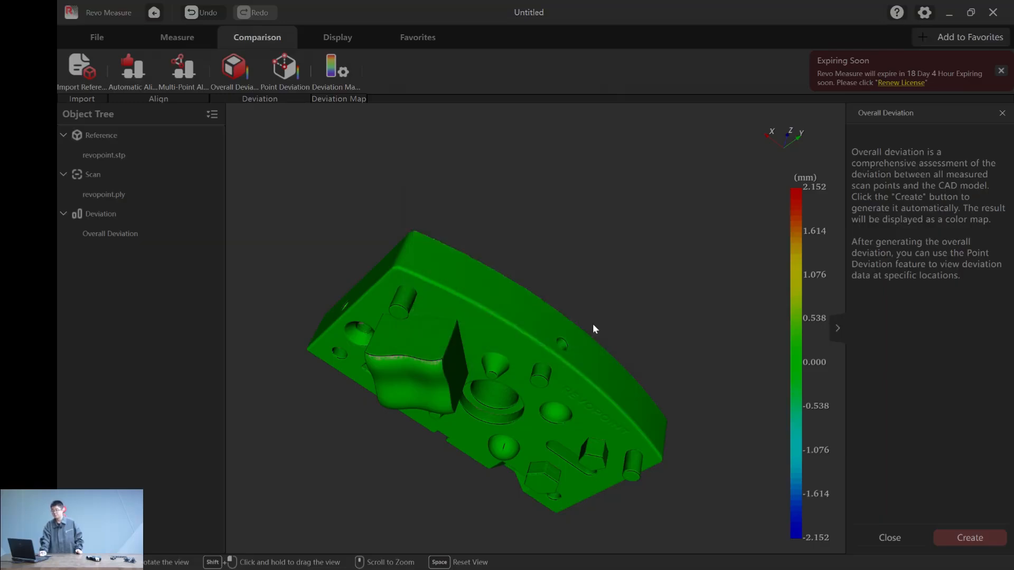
# - Apply the deviation map settings, inspect the recolored part and close the Overall Deviation tool
pyautogui.click(607, 327)
pyautogui.moveTo(577, 502); pyautogui.dragTo(308, 353)
pyautogui.moveTo(573, 497); pyautogui.dragTo(696, 290)
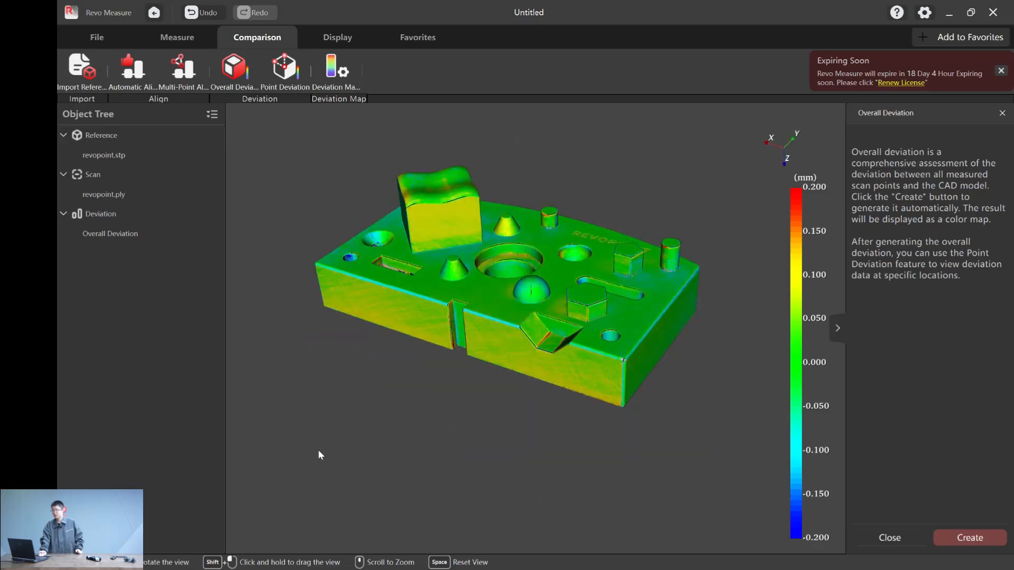
pyautogui.moveTo(384, 418); pyautogui.dragTo(414, 449)
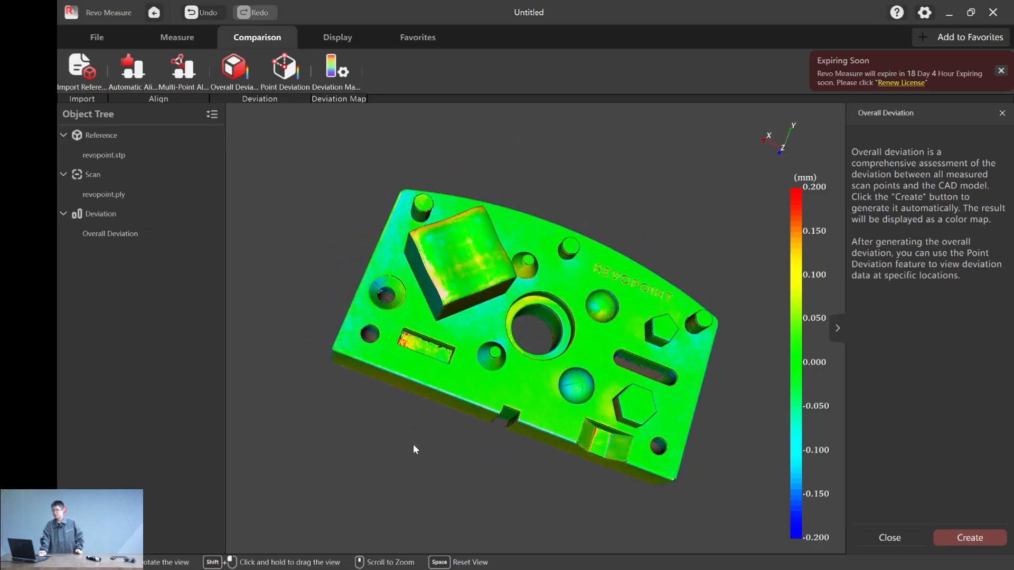
pyautogui.click(1003, 114)
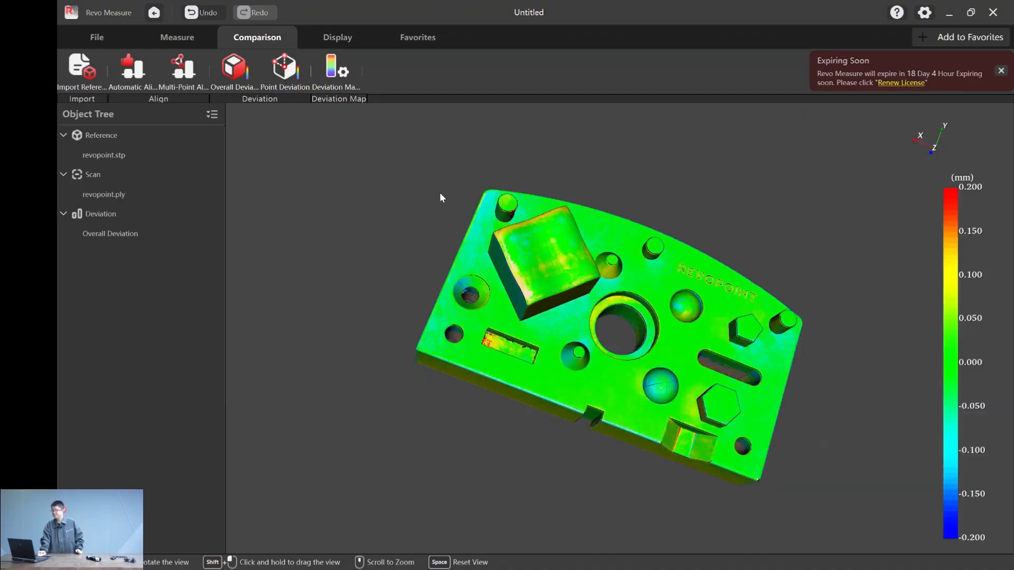
# - Create point deviations on the two pins along the curved edge, the pentagonal boss and beside the nearby corner hole, arranging their labels clear of the part
pyautogui.click(285, 69)
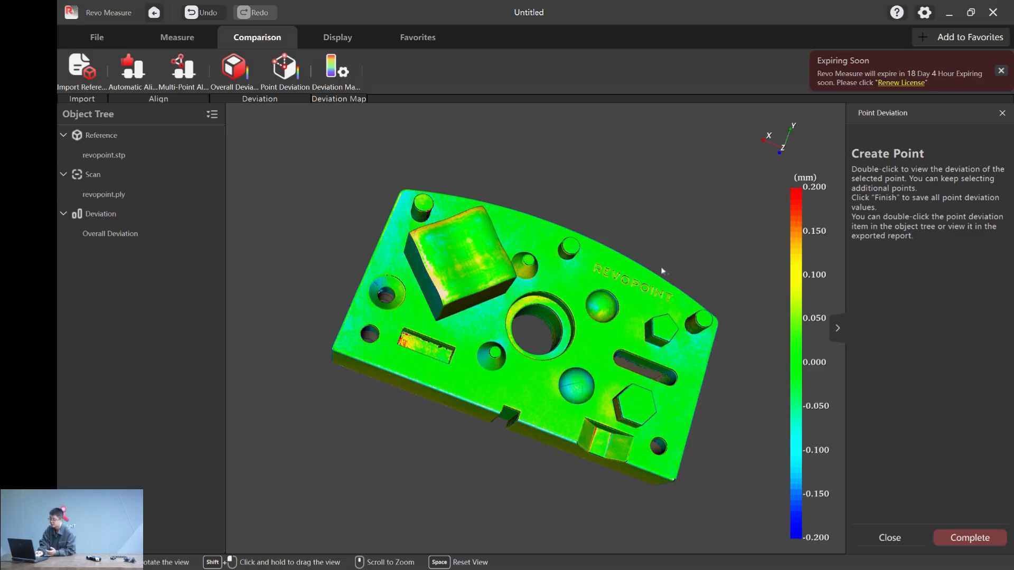
pyautogui.doubleClick(574, 247)
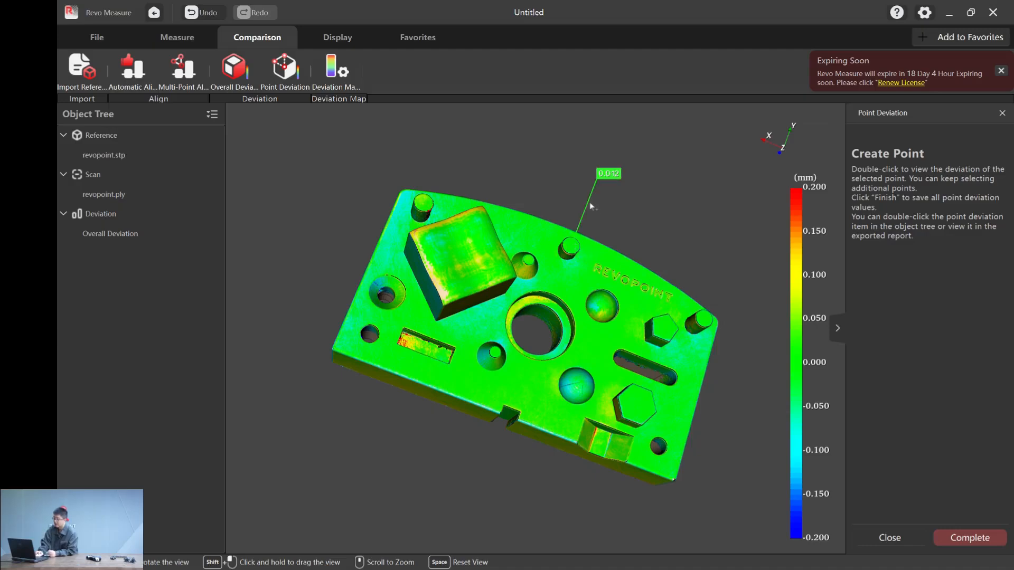
pyautogui.doubleClick(709, 322)
pyautogui.doubleClick(668, 332)
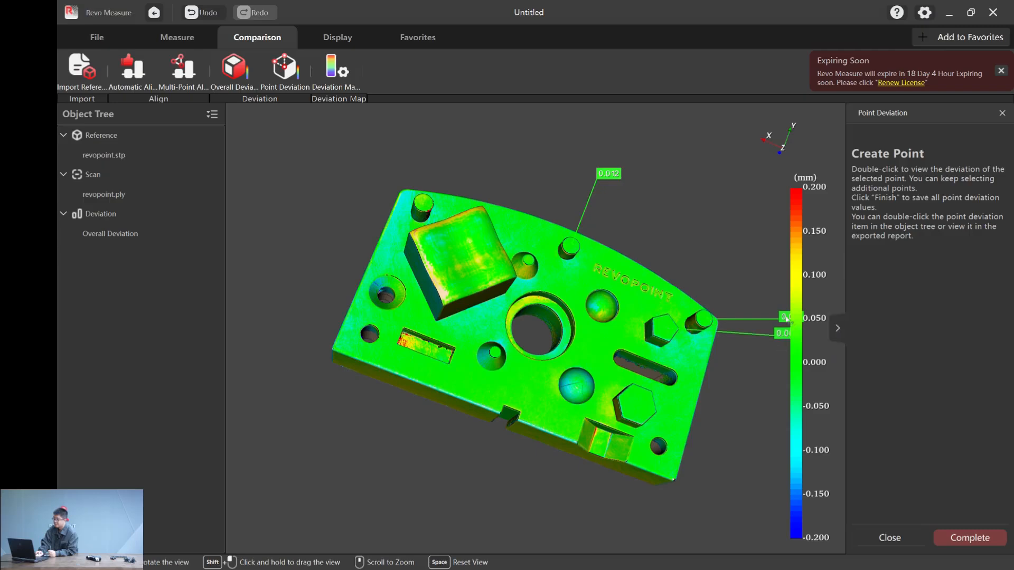
pyautogui.moveTo(786, 318); pyautogui.dragTo(743, 239)
pyautogui.moveTo(785, 335); pyautogui.dragTo(727, 376)
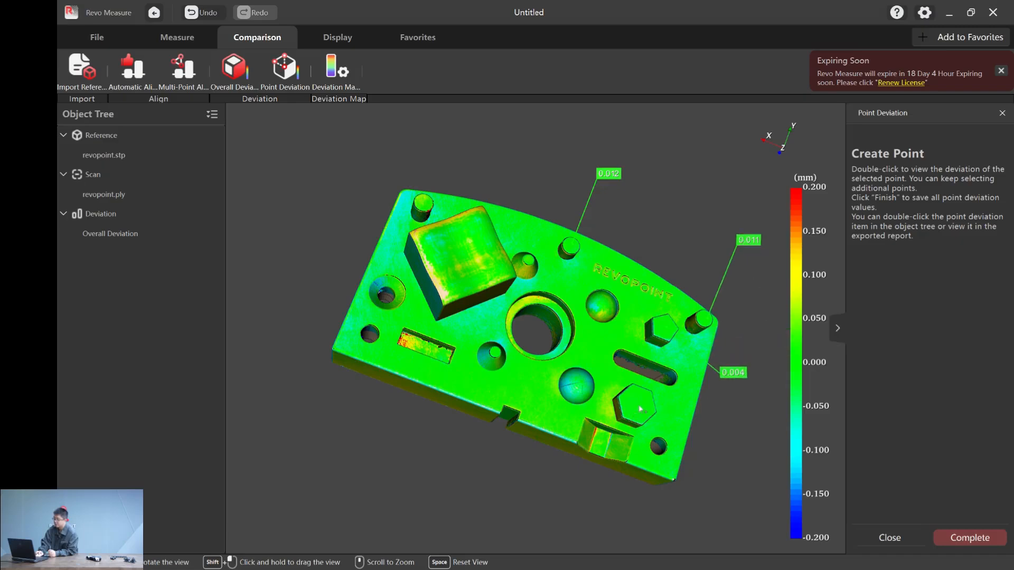
pyautogui.doubleClick(680, 439)
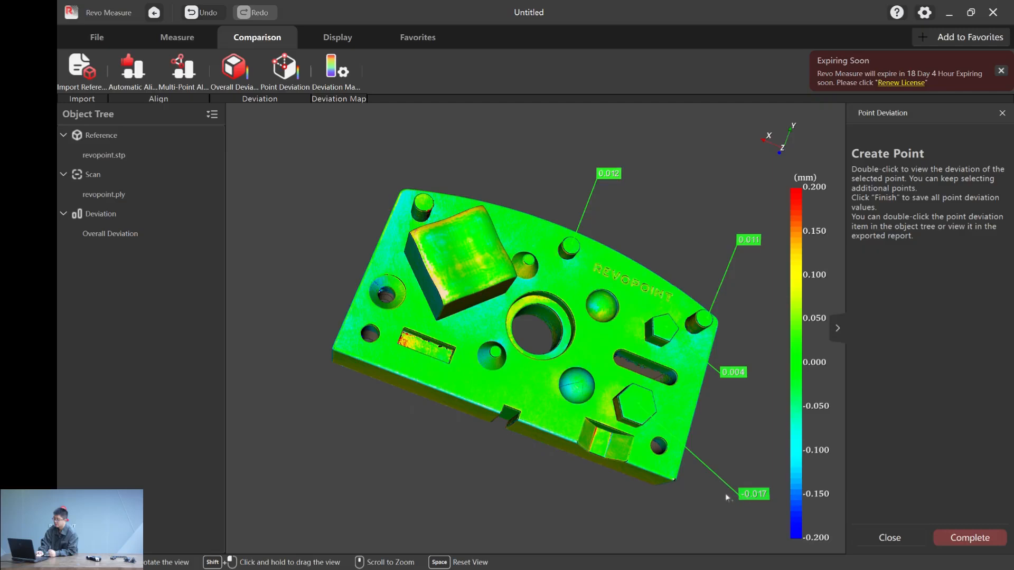
pyautogui.moveTo(726, 498); pyautogui.dragTo(721, 495)
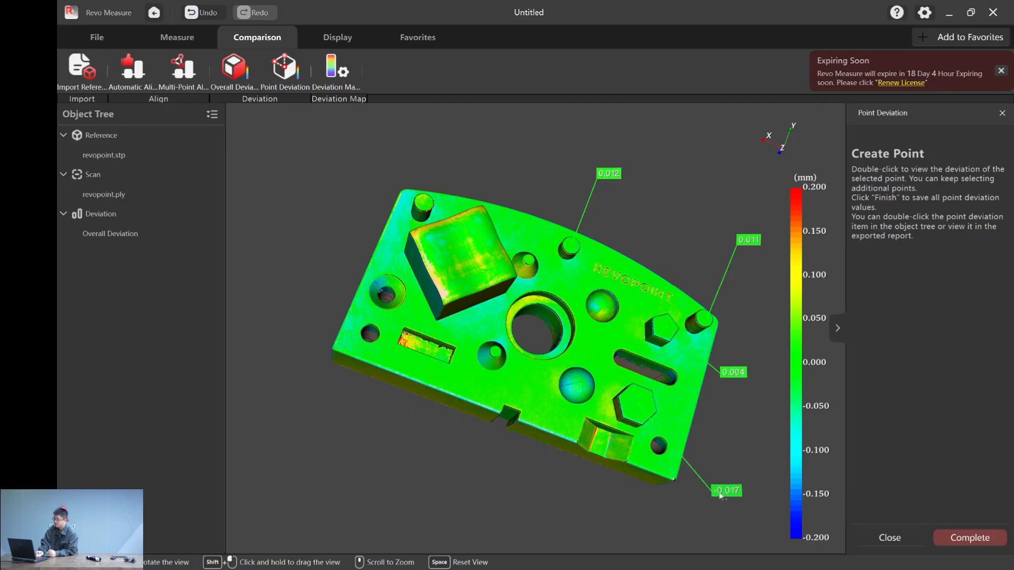
# - Add point deviations on the pin beside the wavy block and at three spots along the straight notched edge, and complete the set
pyautogui.doubleClick(427, 209)
pyautogui.doubleClick(414, 381)
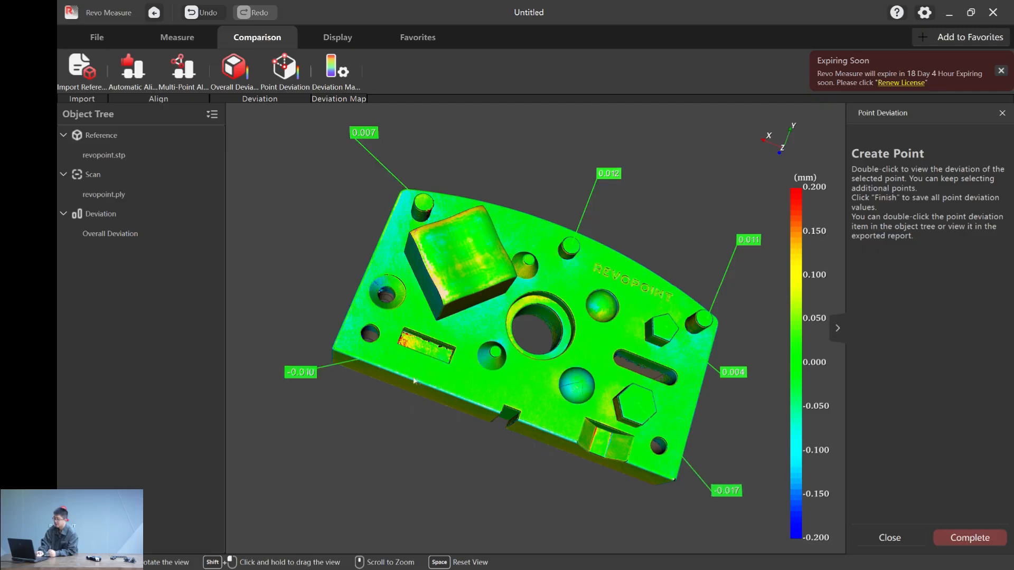
pyautogui.doubleClick(451, 392)
pyautogui.doubleClick(531, 425)
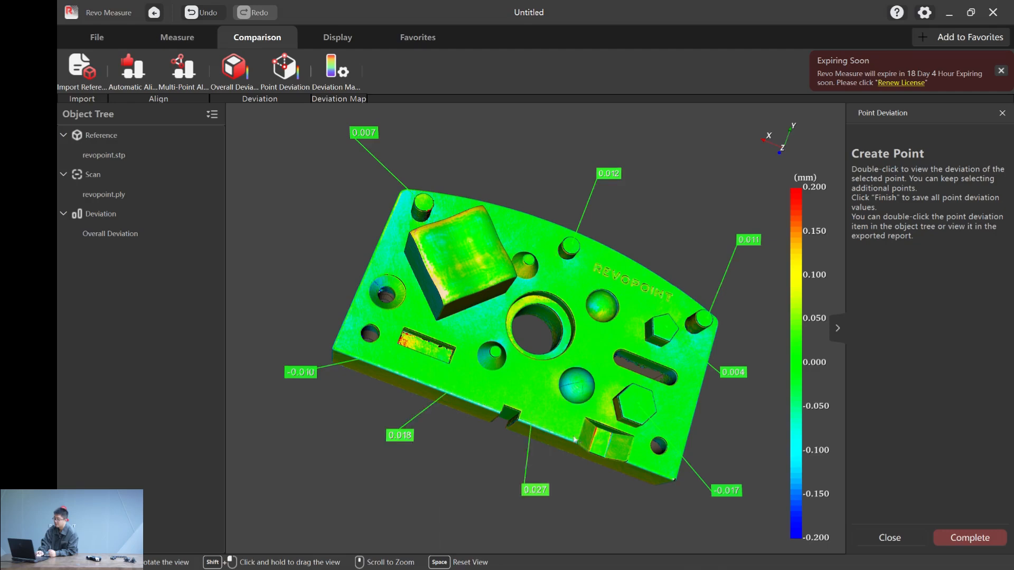
pyautogui.click(955, 536)
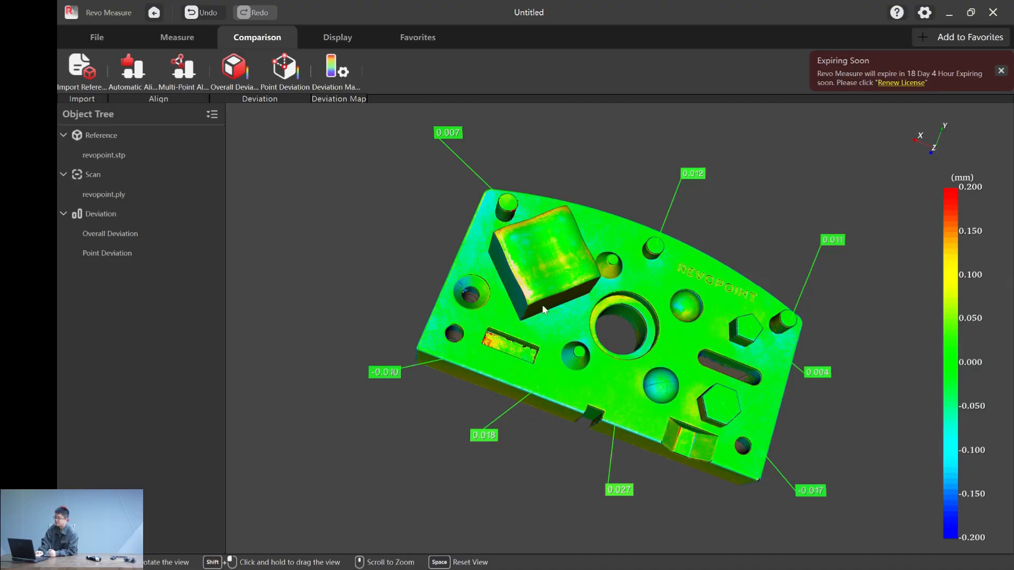
# - Toggle the visibility of the point deviation labels and leave them hidden on the color map
pyautogui.moveTo(455, 310); pyautogui.dragTo(462, 276)
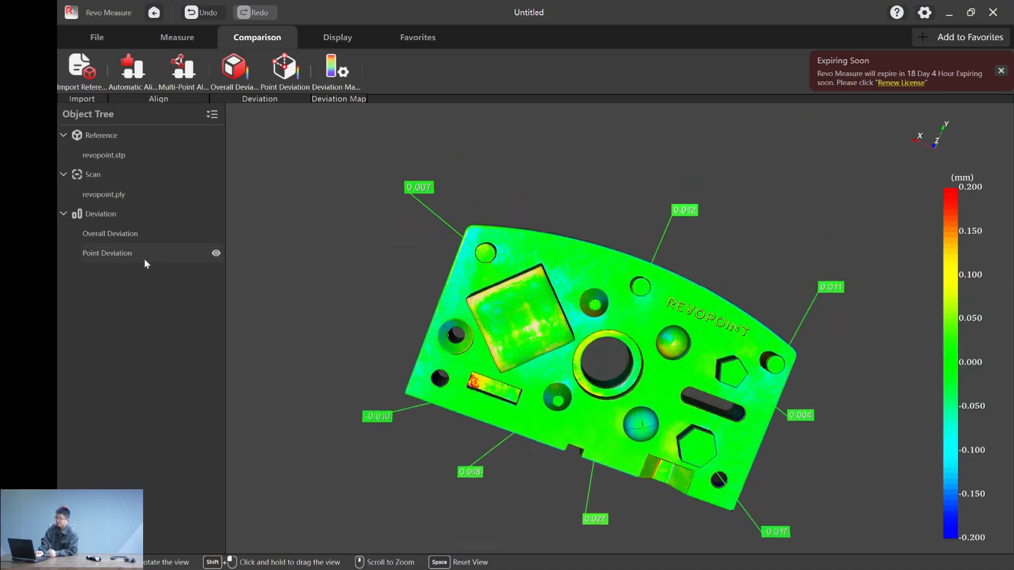
pyautogui.click(216, 253)
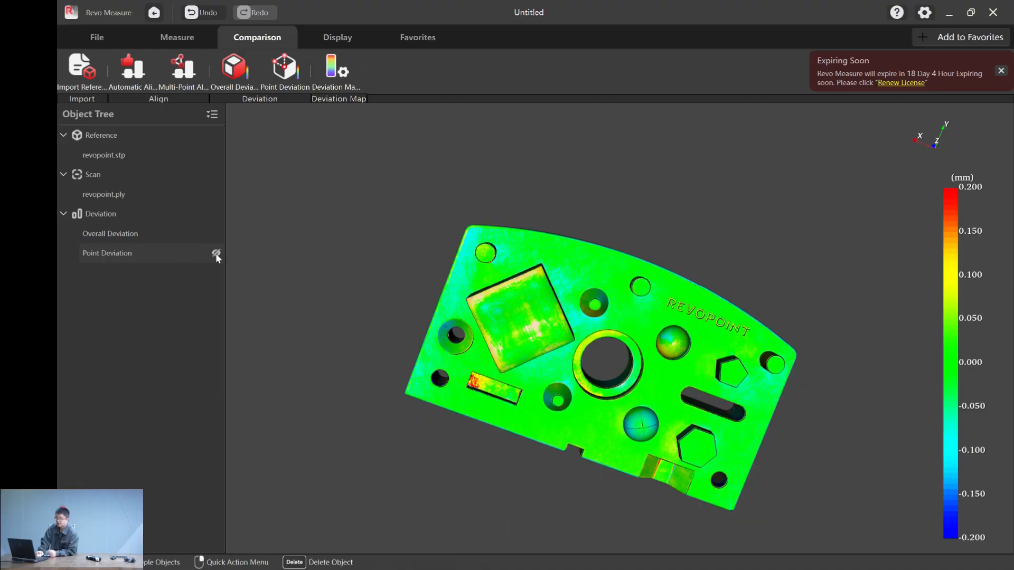
pyautogui.click(216, 253)
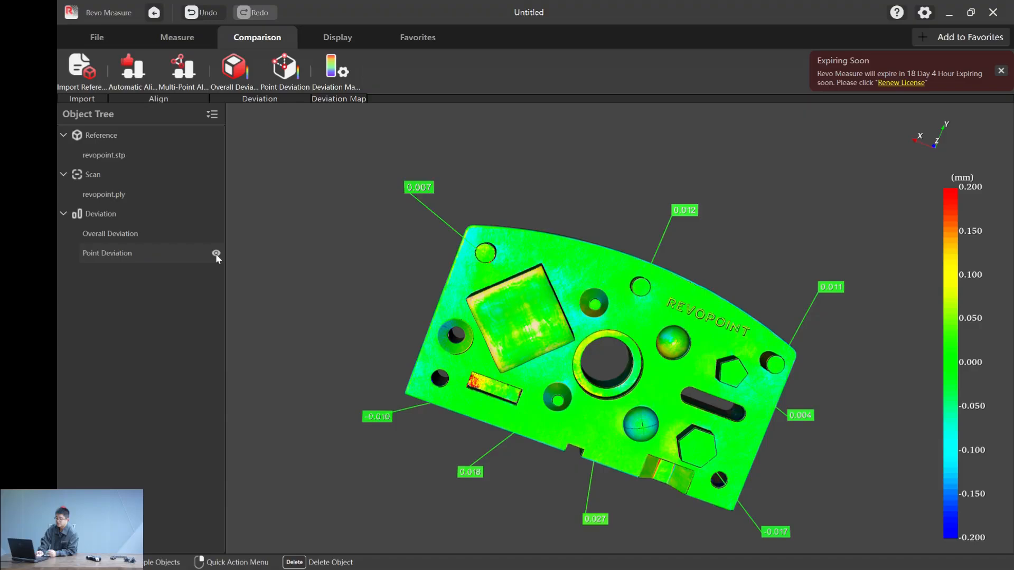
pyautogui.click(216, 253)
pyautogui.moveTo(776, 401); pyautogui.dragTo(483, 298)
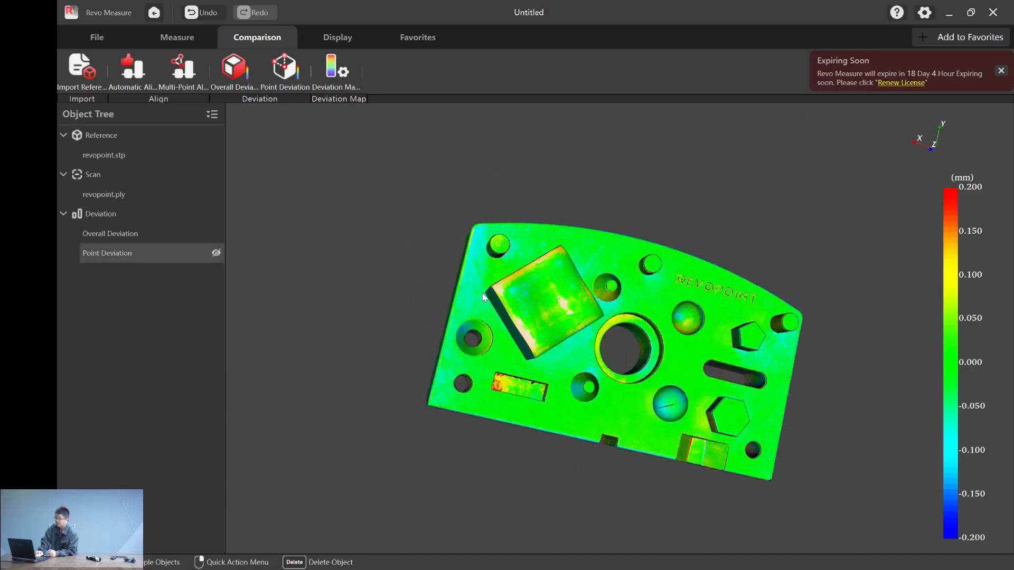
# - Create a circle feature from CAD on the top rim of the middle pin along the curved edge
pyautogui.click(174, 38)
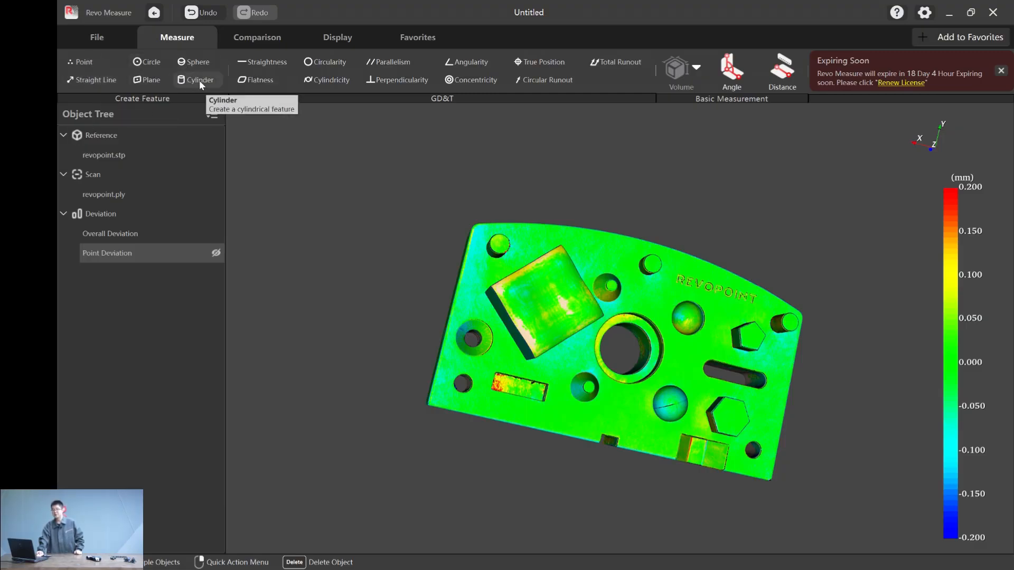
pyautogui.click(138, 62)
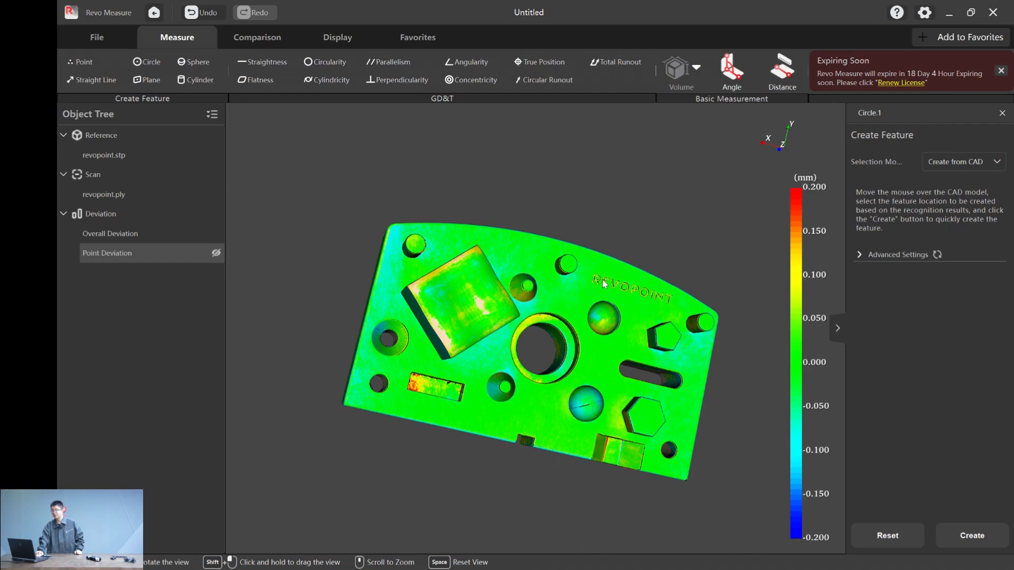
pyautogui.scroll(-3, 604, 283)
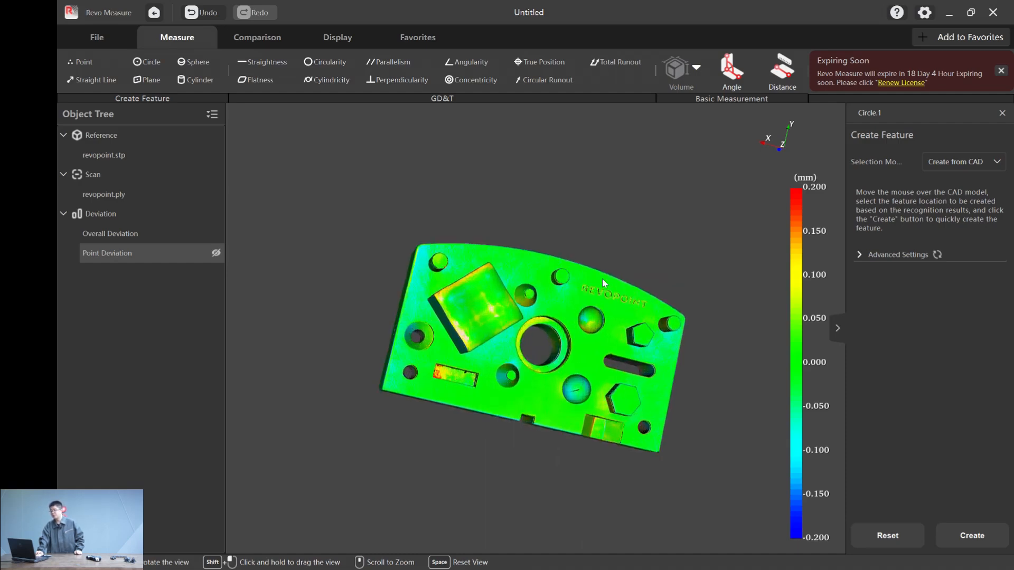
pyautogui.scroll(2, 602, 279)
pyautogui.click(980, 165)
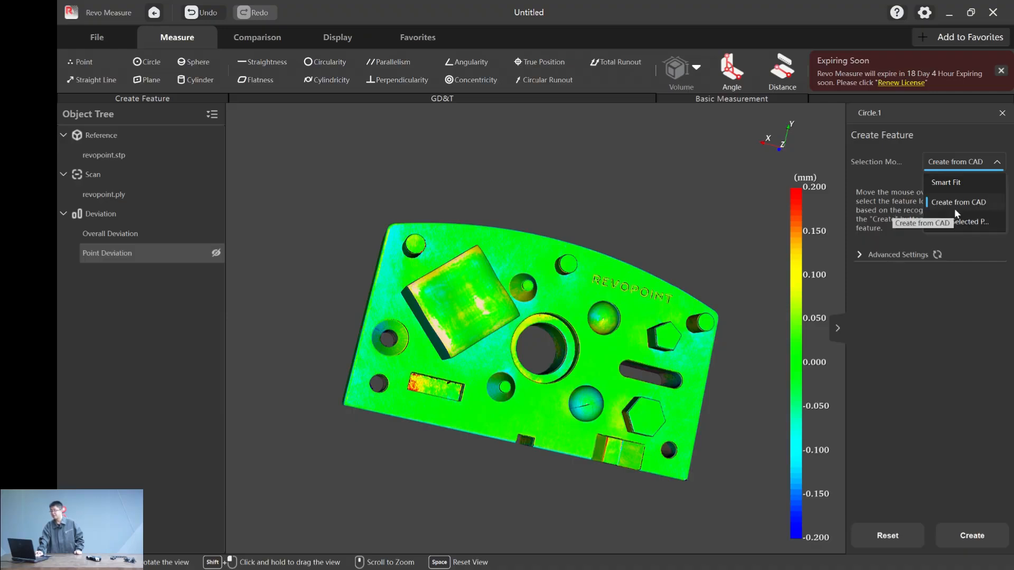
pyautogui.click(956, 166)
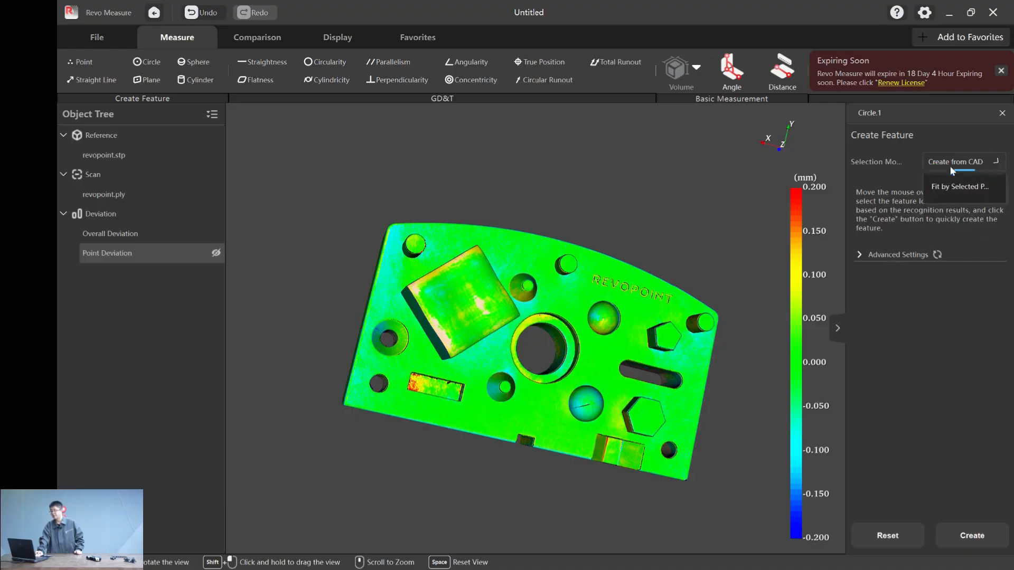
pyautogui.click(570, 259)
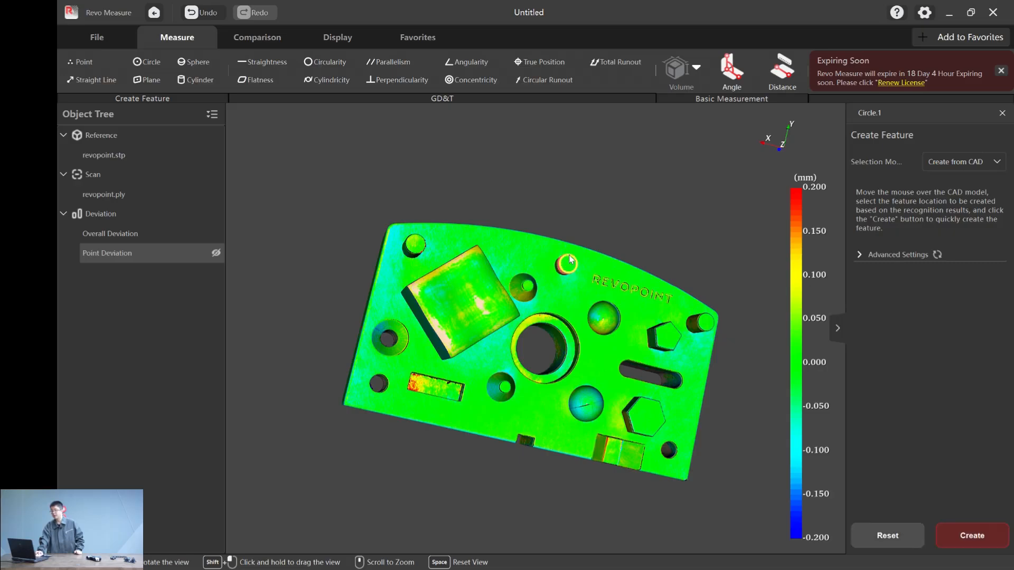
pyautogui.click(953, 540)
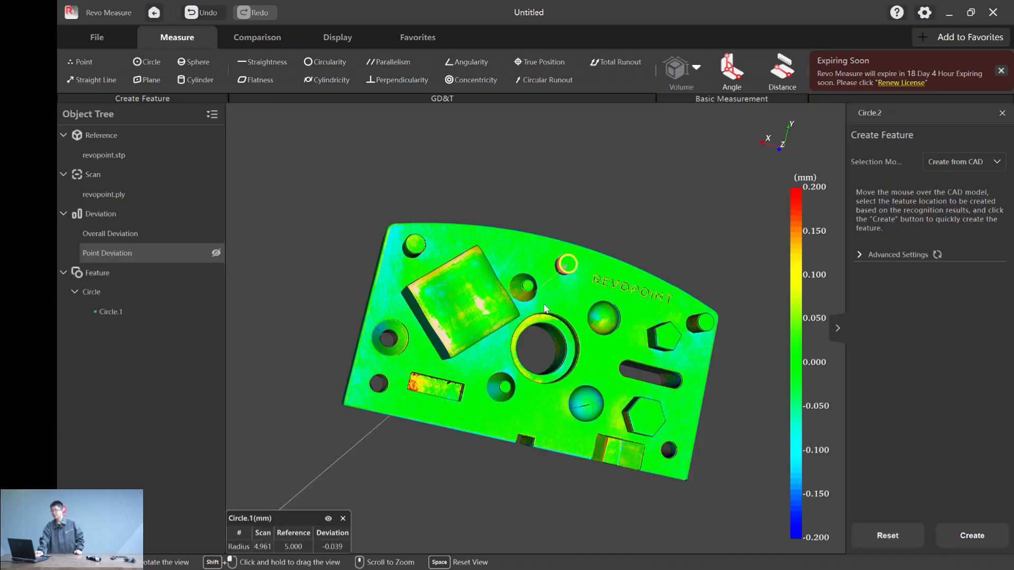
# - Create circle features from CAD on the large central bore's outer rim and on the pin at the corner beyond the REVOPOINT lettering
pyautogui.click(563, 323)
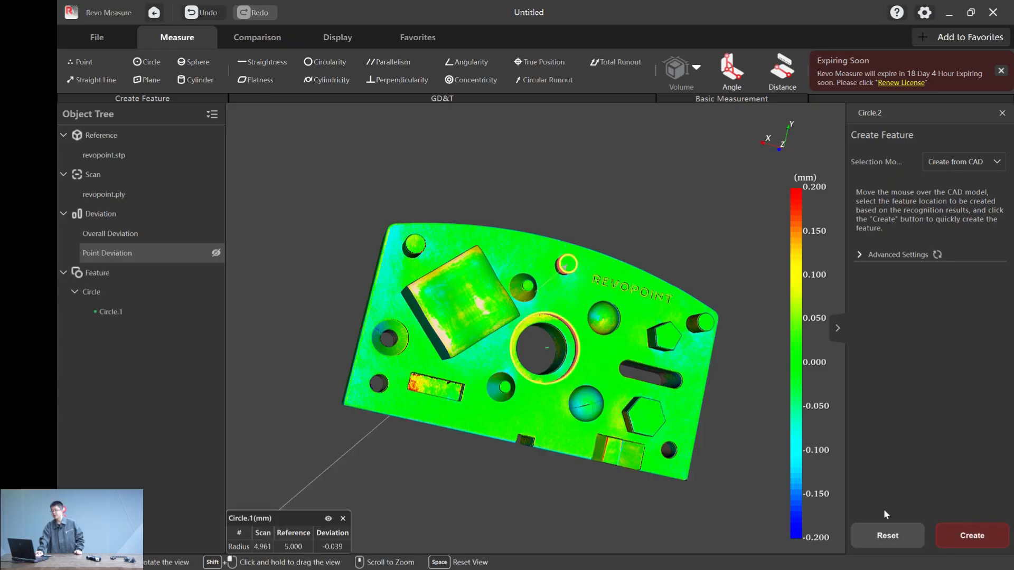
pyautogui.click(956, 547)
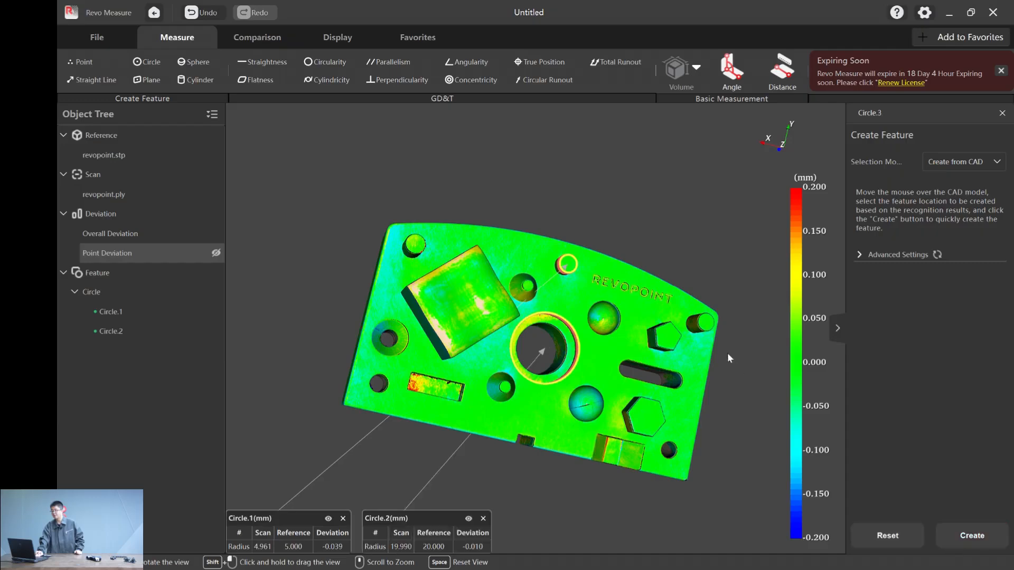
pyautogui.click(707, 320)
pyautogui.click(952, 535)
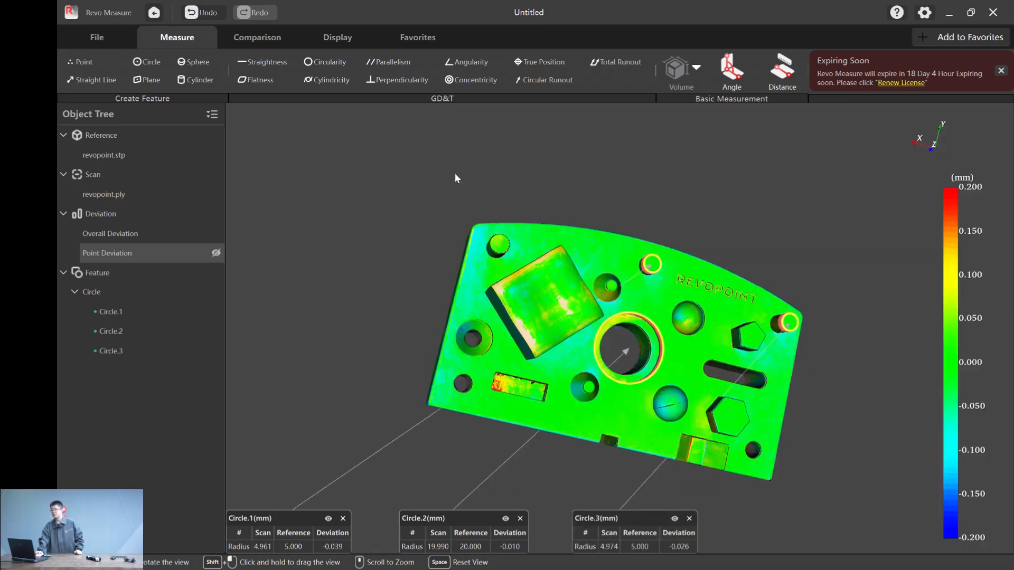
# - Measure the circularity of Circle.2, the rim around the central bore, with a tolerance of 0.2
pyautogui.click(325, 65)
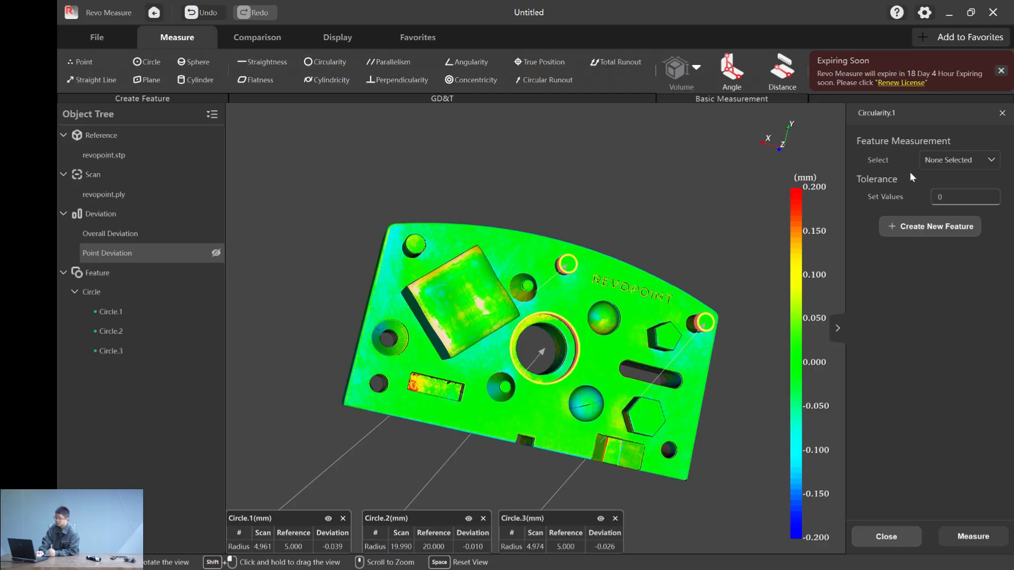
pyautogui.click(942, 159)
pyautogui.click(950, 220)
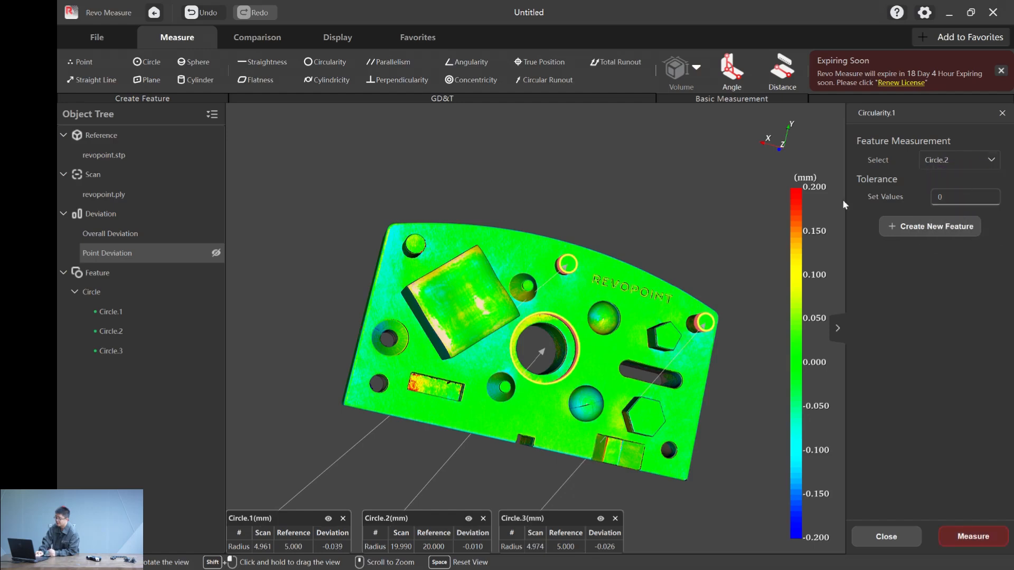
pyautogui.click(953, 195)
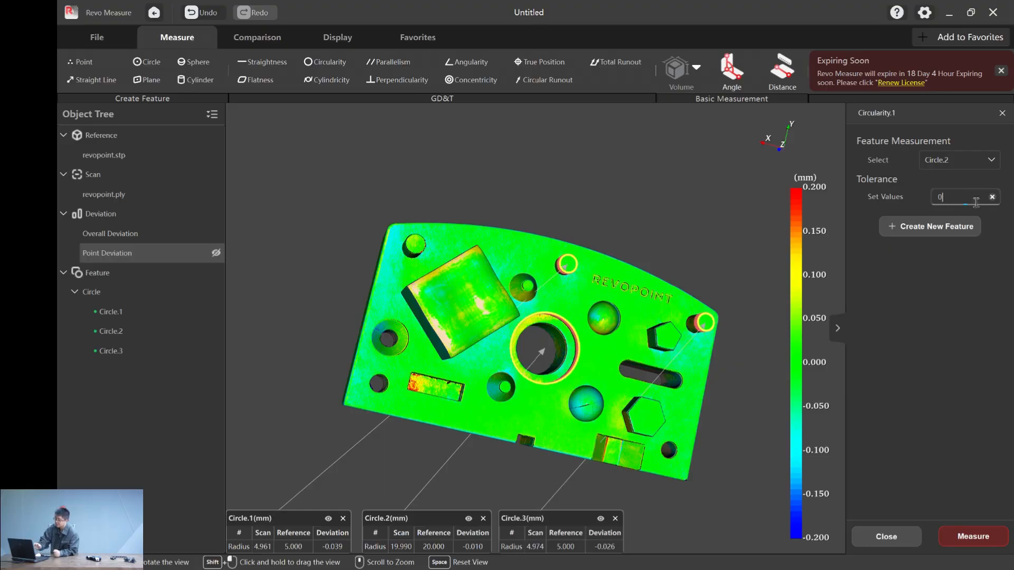
pyautogui.write('.2')
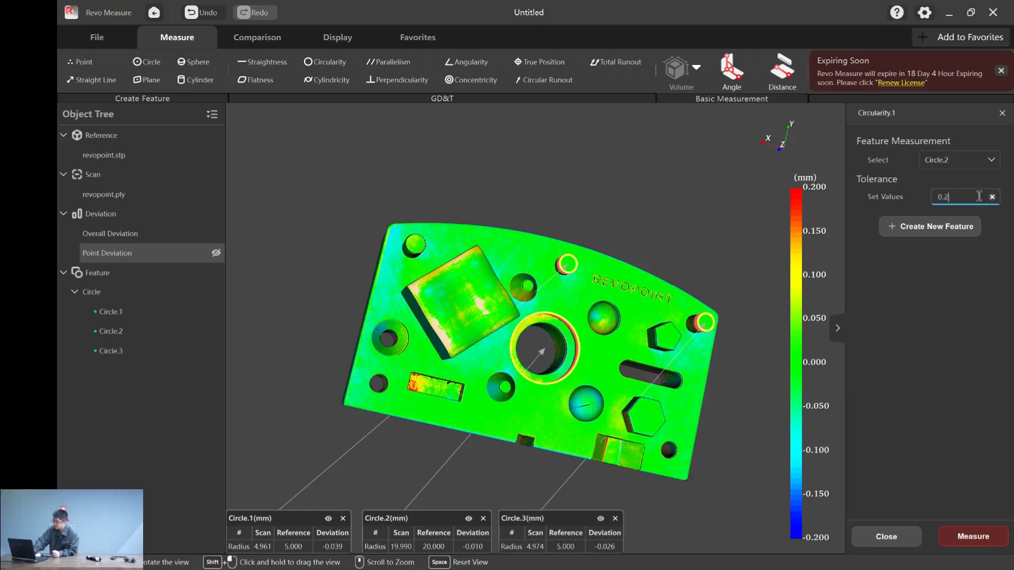
pyautogui.click(994, 540)
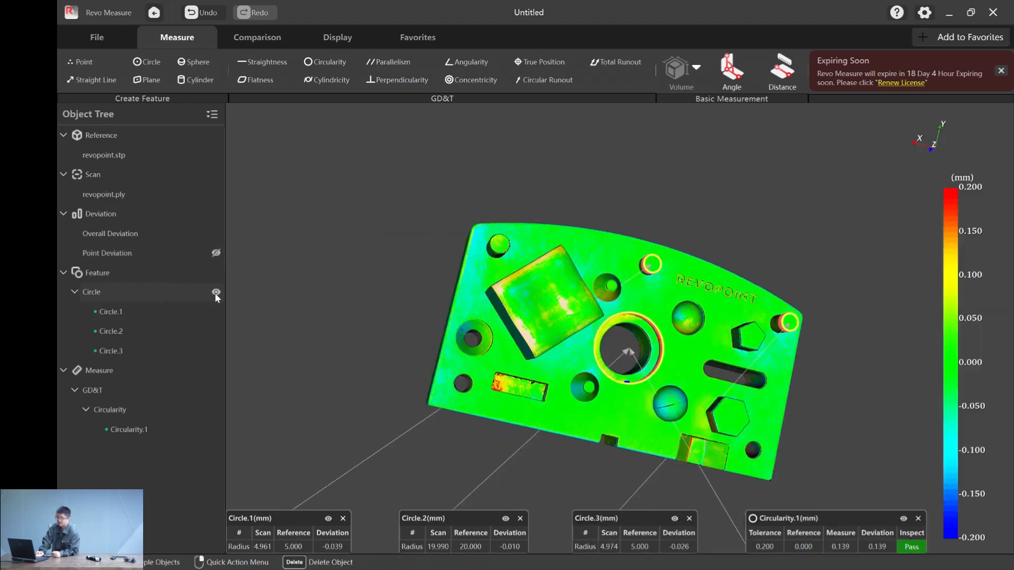
# - Hide all circle features and the circularity result on the color map
pyautogui.click(215, 293)
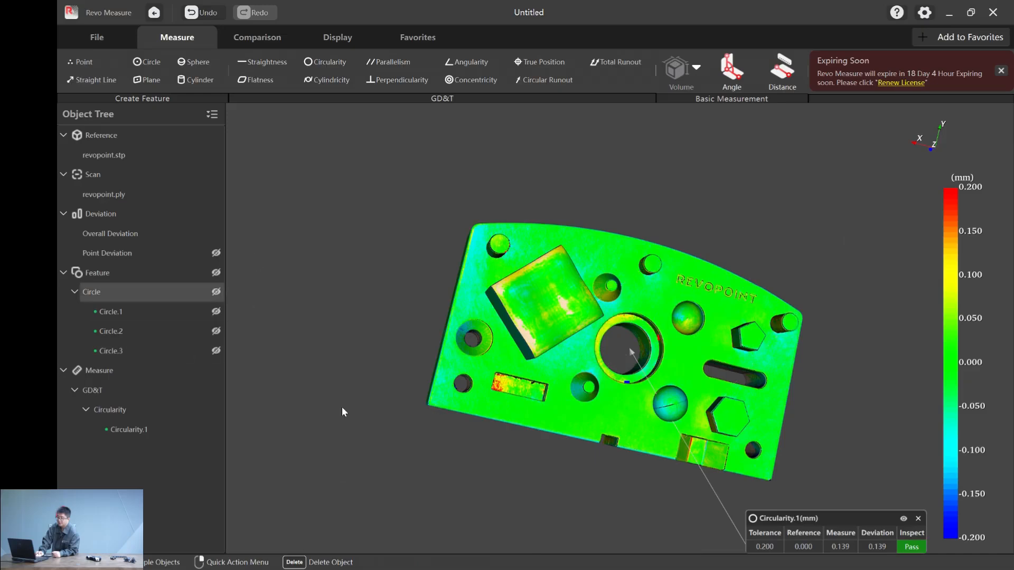
pyautogui.click(904, 518)
pyautogui.moveTo(590, 290); pyautogui.dragTo(271, 345)
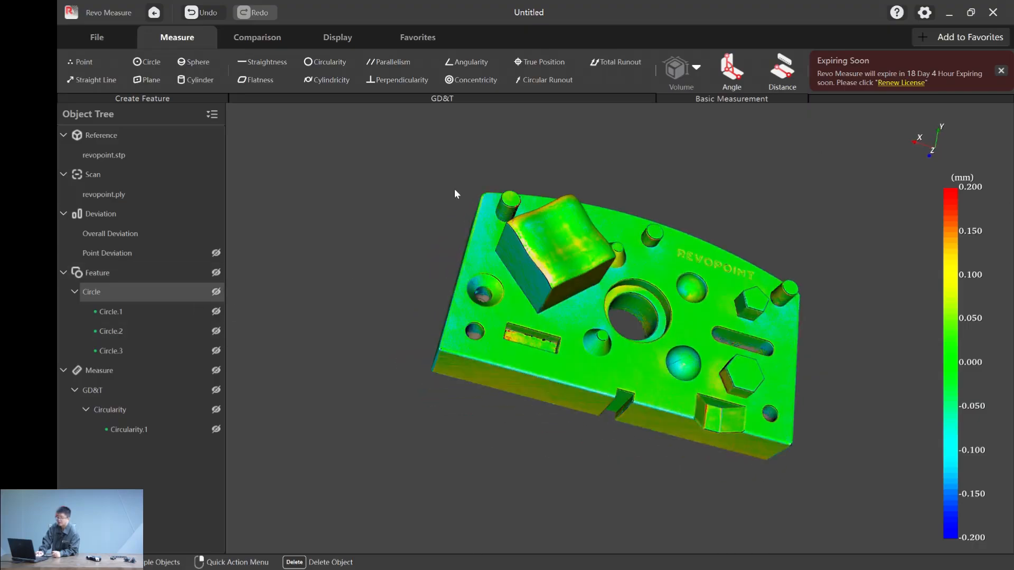
pyautogui.moveTo(447, 239); pyautogui.dragTo(433, 265)
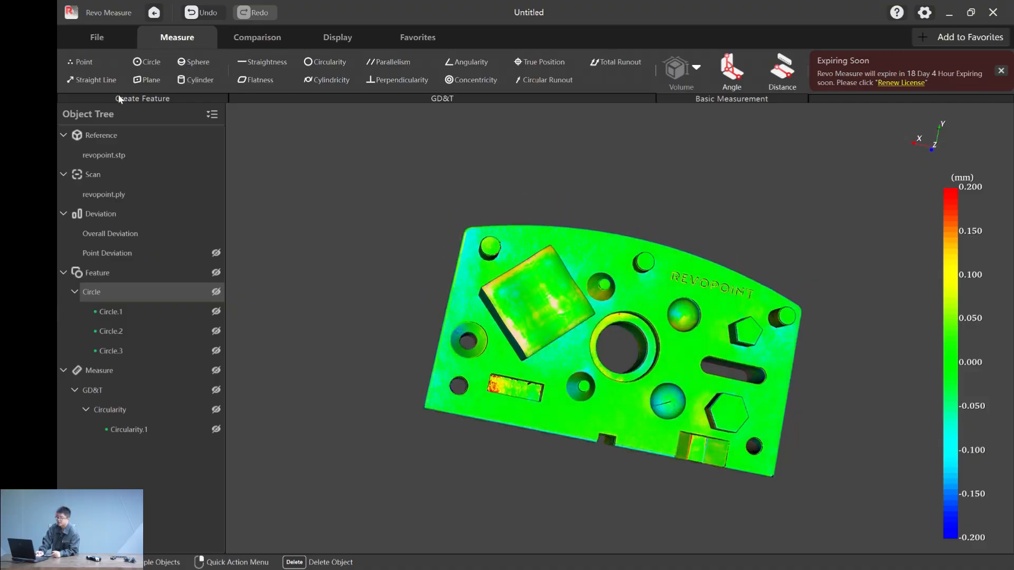
# - Create a plane feature from CAD on the part's flat top face
pyautogui.click(149, 77)
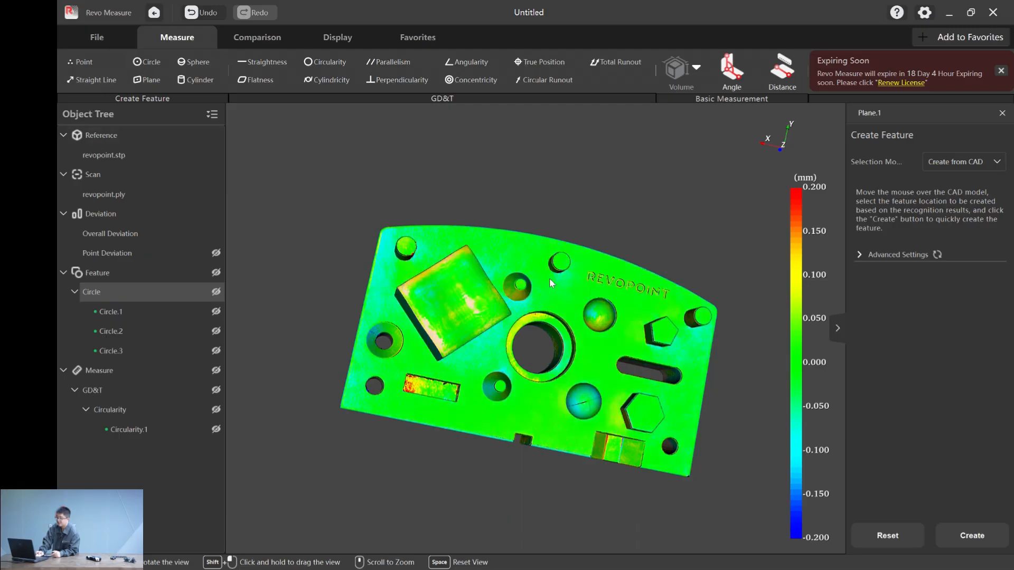
pyautogui.click(548, 276)
pyautogui.click(964, 544)
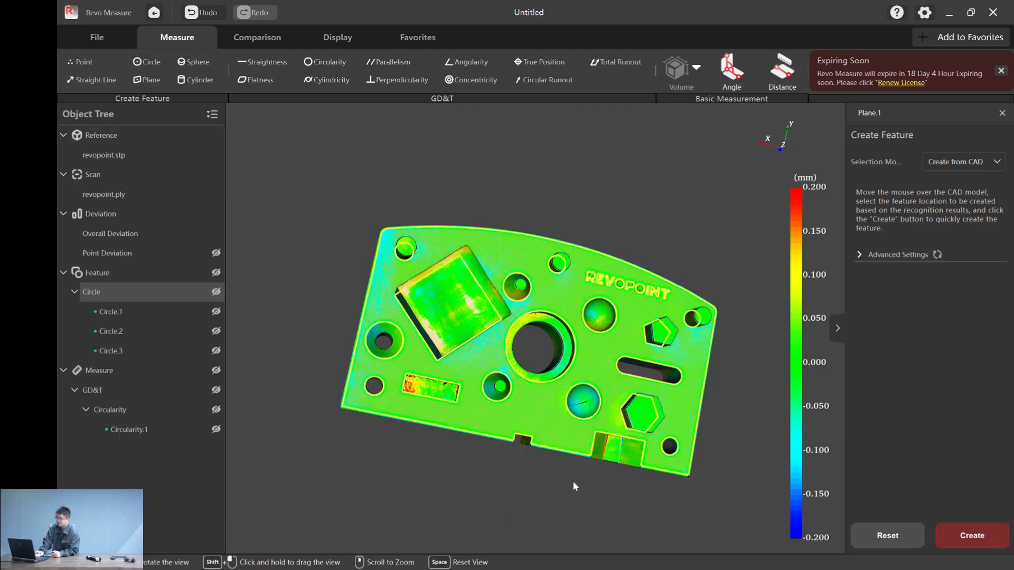
# - Create plane features from CAD on the two straight side faces on either side of the notch
pyautogui.moveTo(593, 499); pyautogui.dragTo(619, 410)
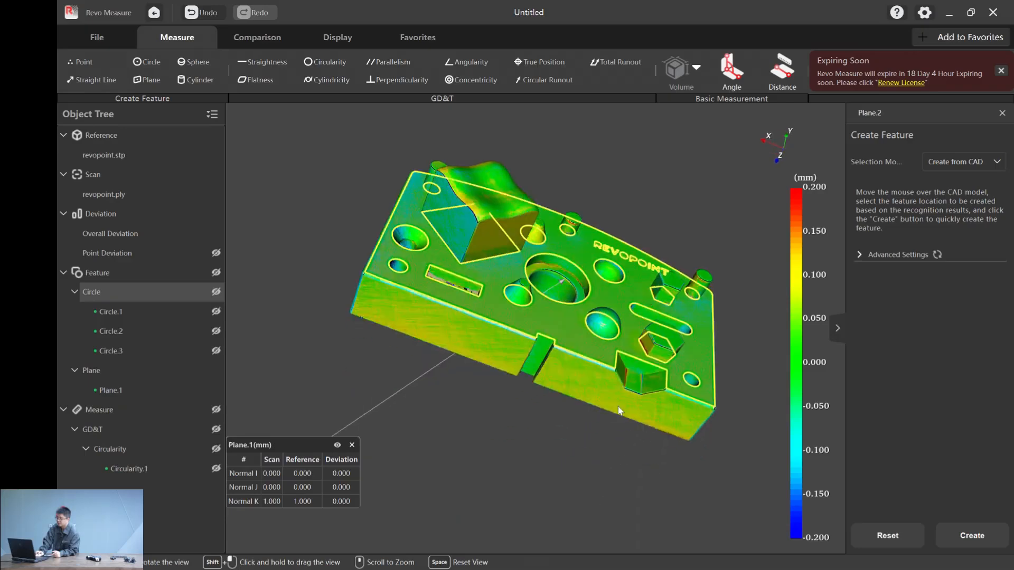
pyautogui.click(394, 295)
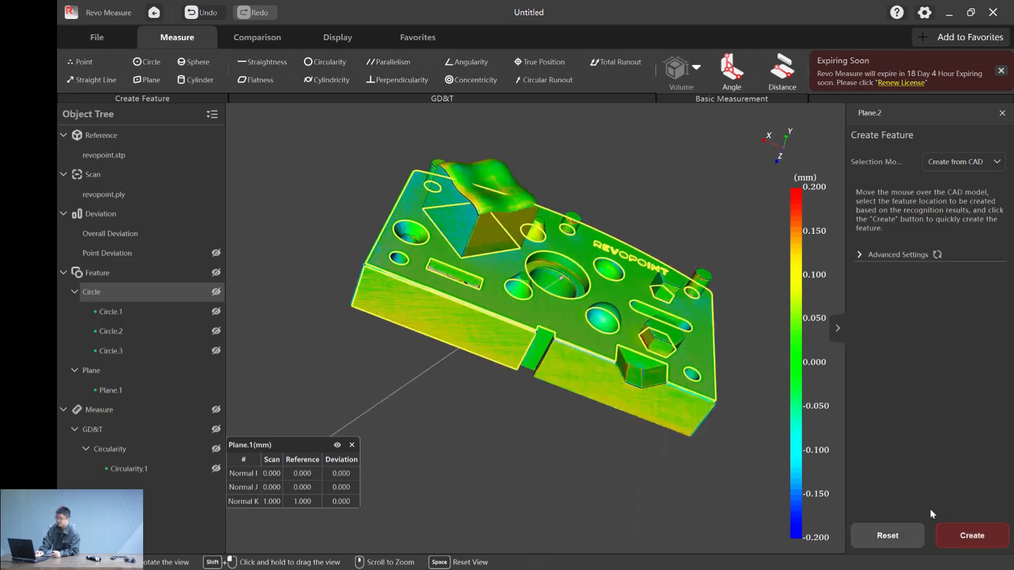
pyautogui.click(977, 543)
pyautogui.click(578, 377)
pyautogui.click(972, 535)
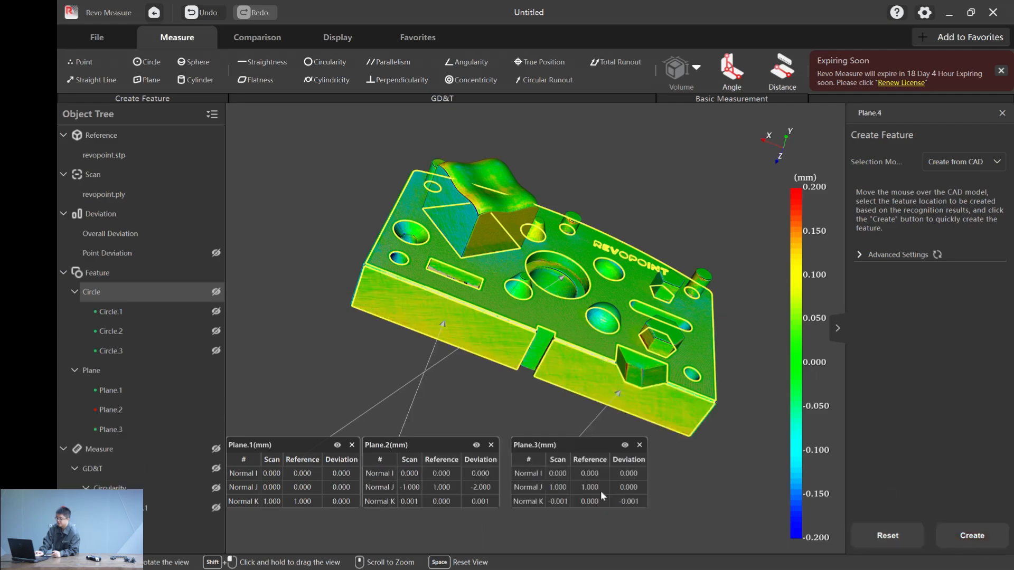
# - Start a Parallelism measurement with Plane.2 as the measured feature and check the available datums
pyautogui.moveTo(402, 164); pyautogui.dragTo(397, 168)
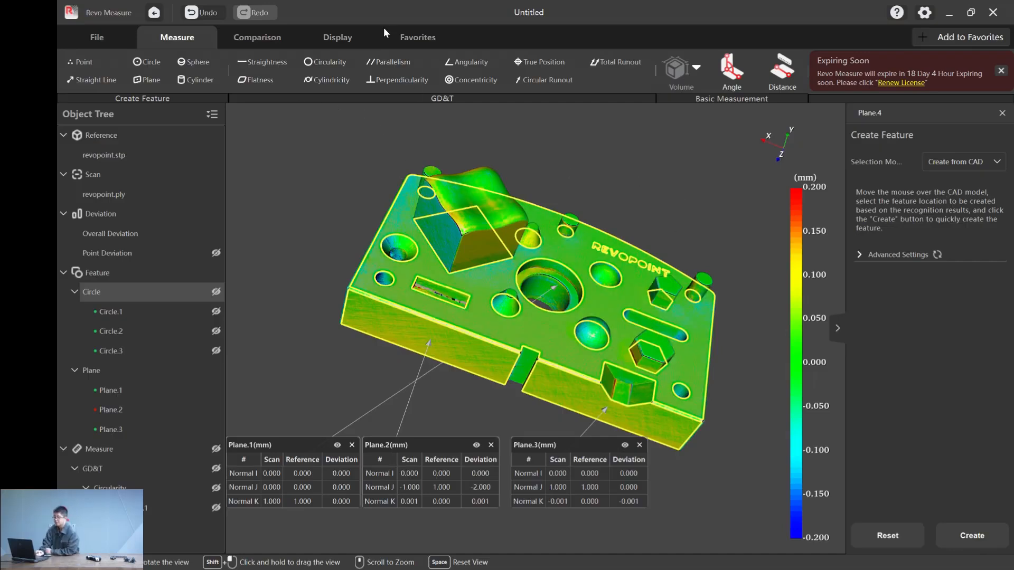
pyautogui.click(396, 62)
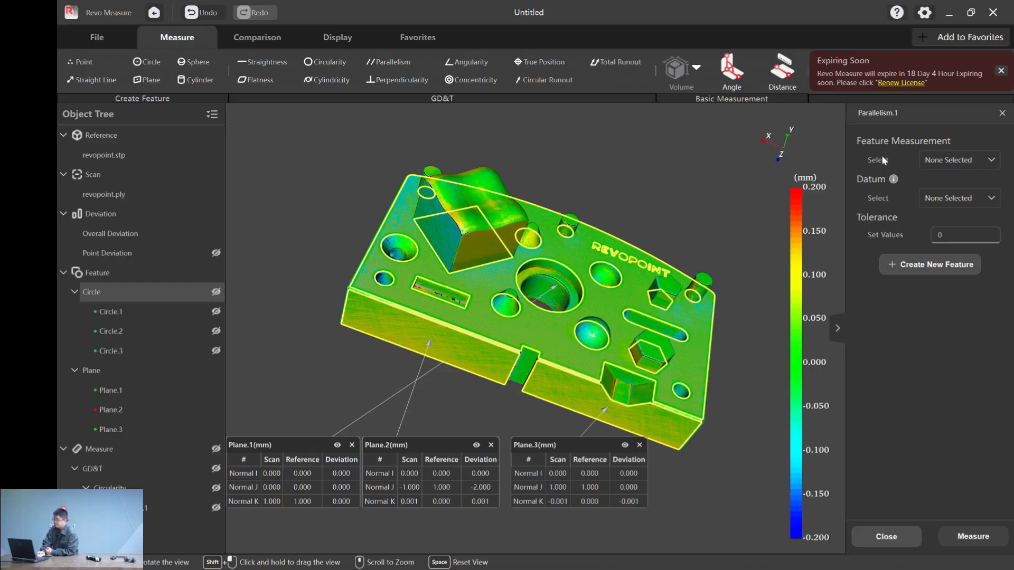
pyautogui.click(939, 161)
pyautogui.scroll(-2, 956, 217)
pyautogui.click(950, 241)
pyautogui.click(945, 199)
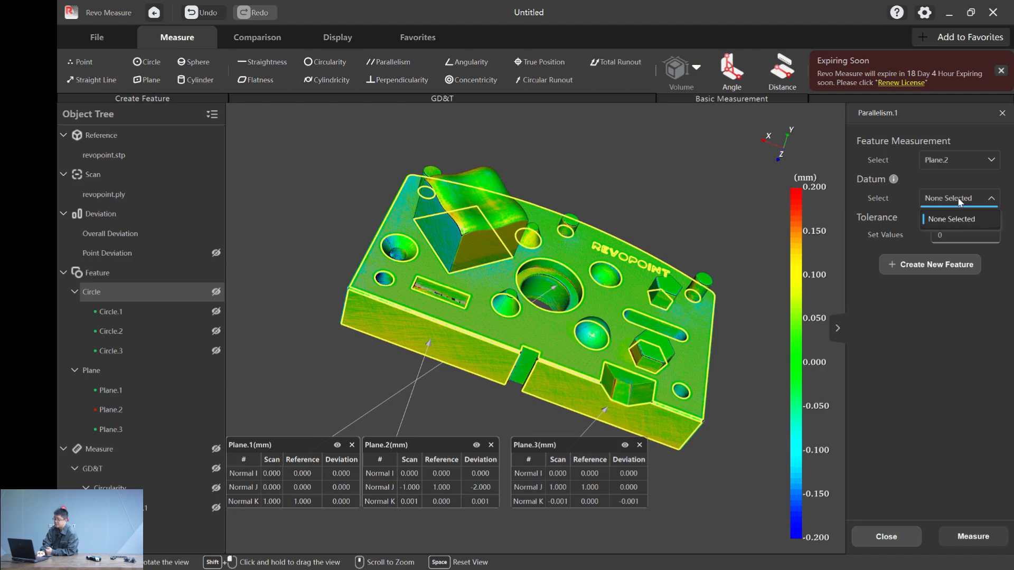
pyautogui.click(959, 200)
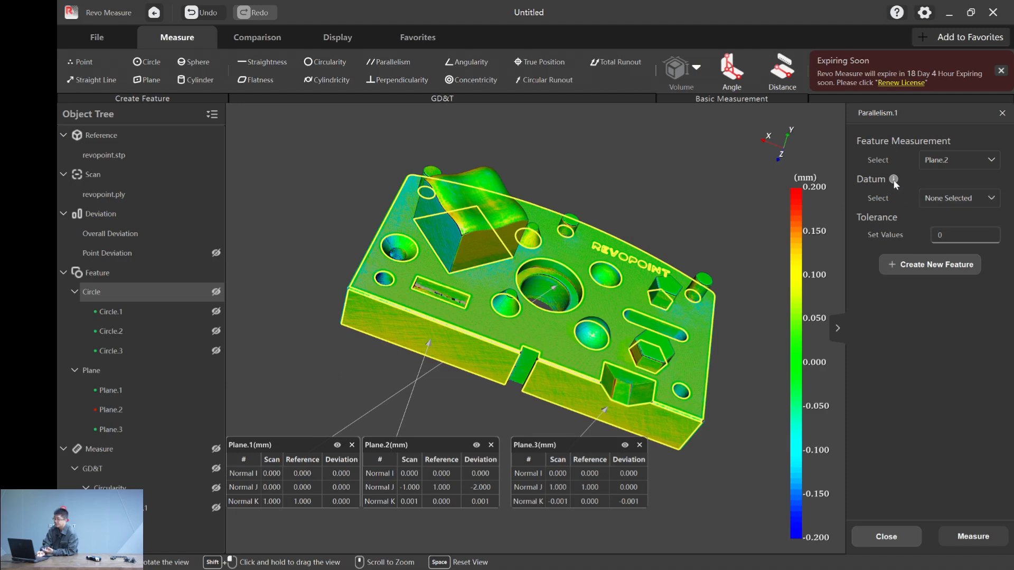
pyautogui.moveTo(894, 181)
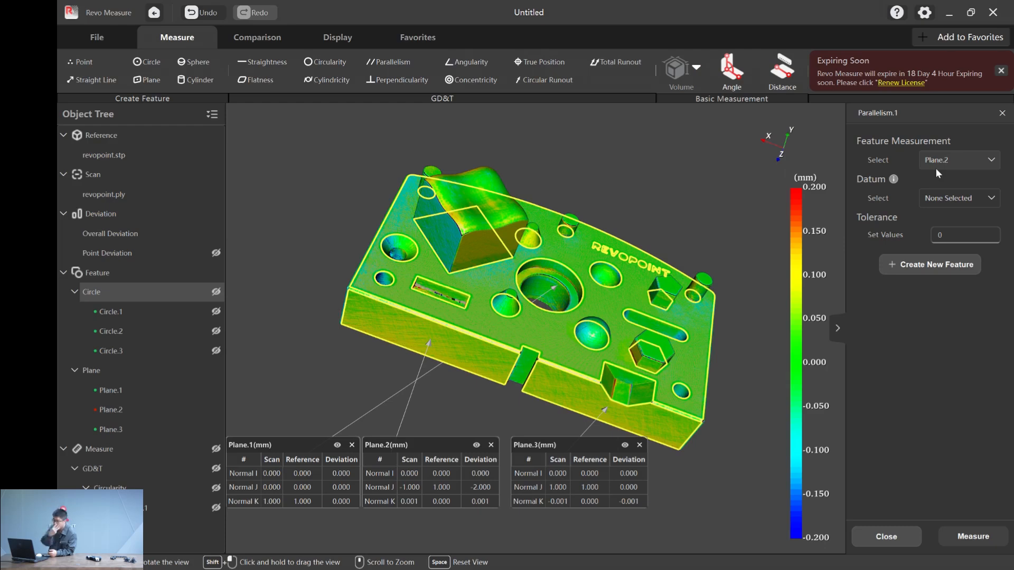
# - Set Plane.3, the side face on the other side of the notch, as datum X
pyautogui.rightClick(138, 430)
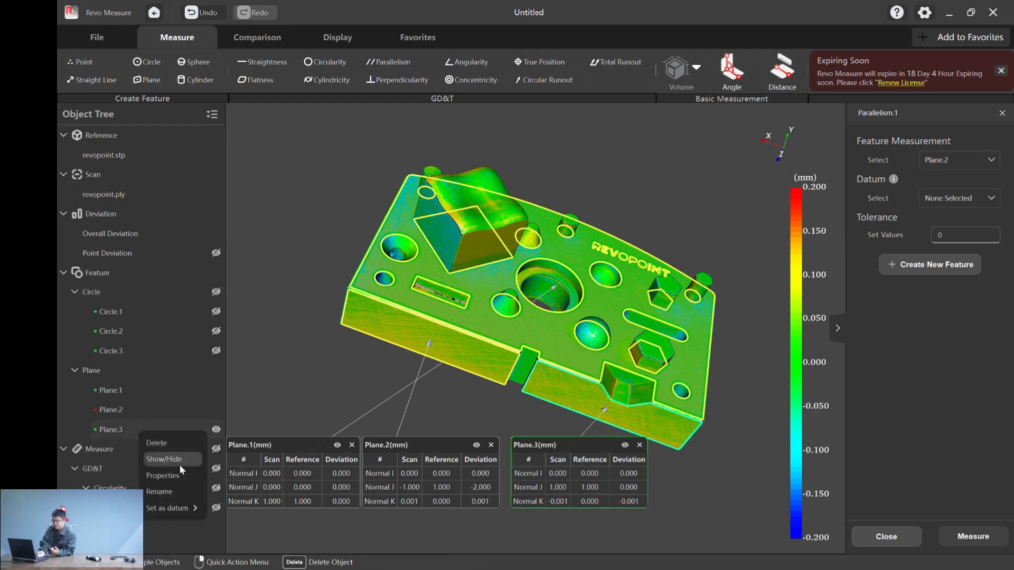
pyautogui.moveTo(148, 508)
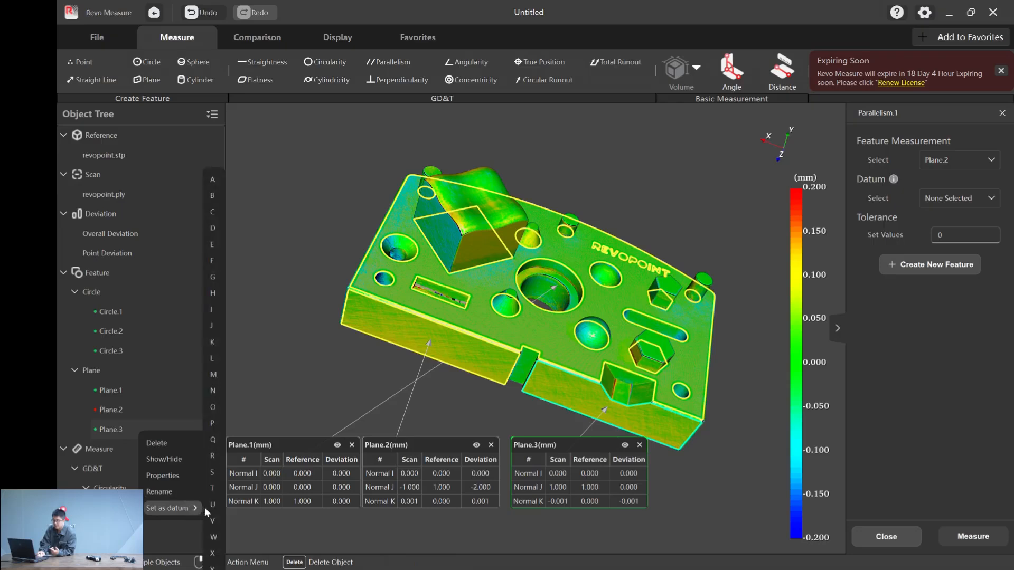
pyautogui.click(212, 552)
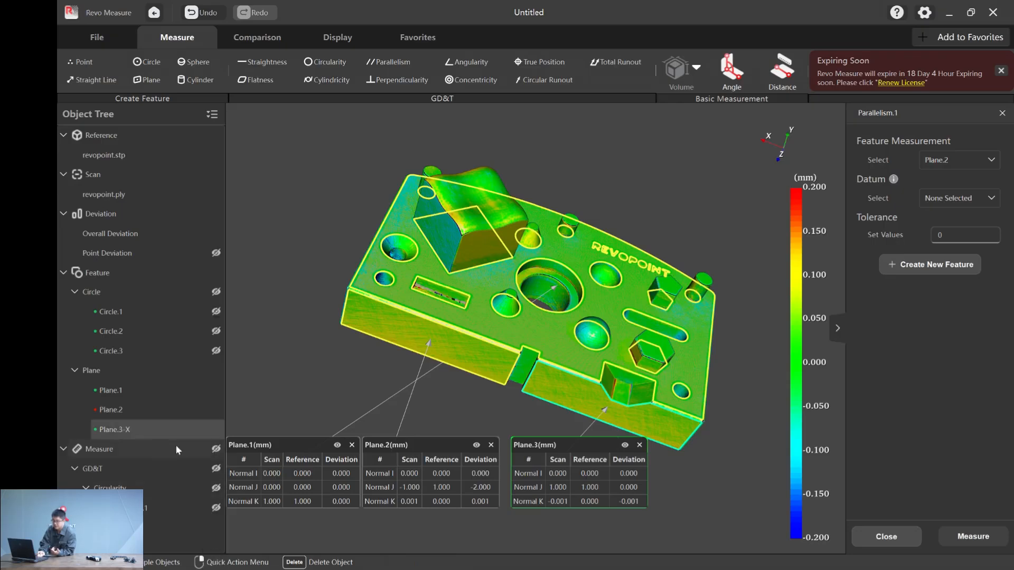
# - Measure the parallelism of Plane.2 relative to datum X with a tolerance of 0.2
pyautogui.click(960, 198)
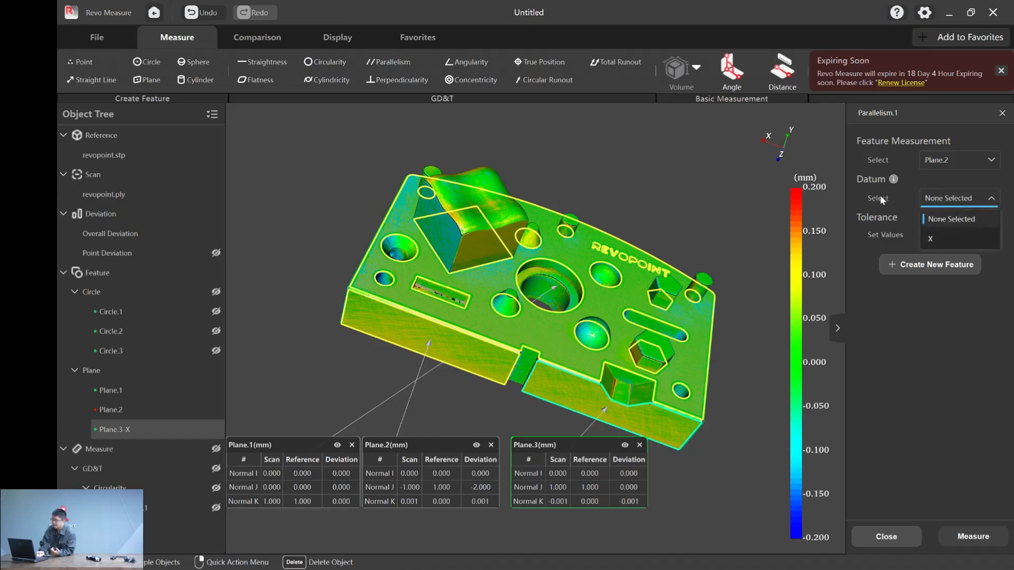
pyautogui.click(956, 236)
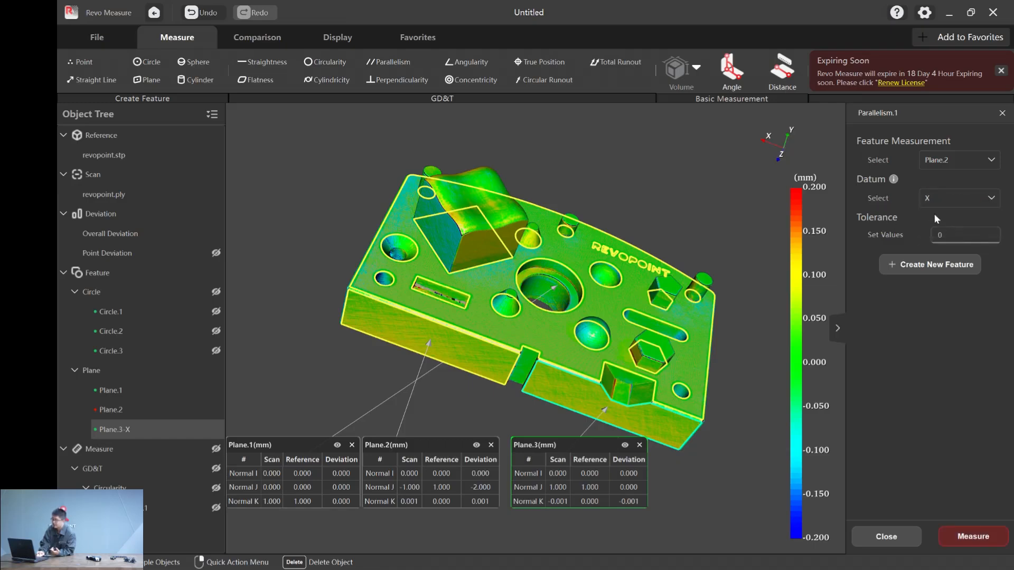
pyautogui.click(965, 236)
pyautogui.write('.2')
pyautogui.click(958, 348)
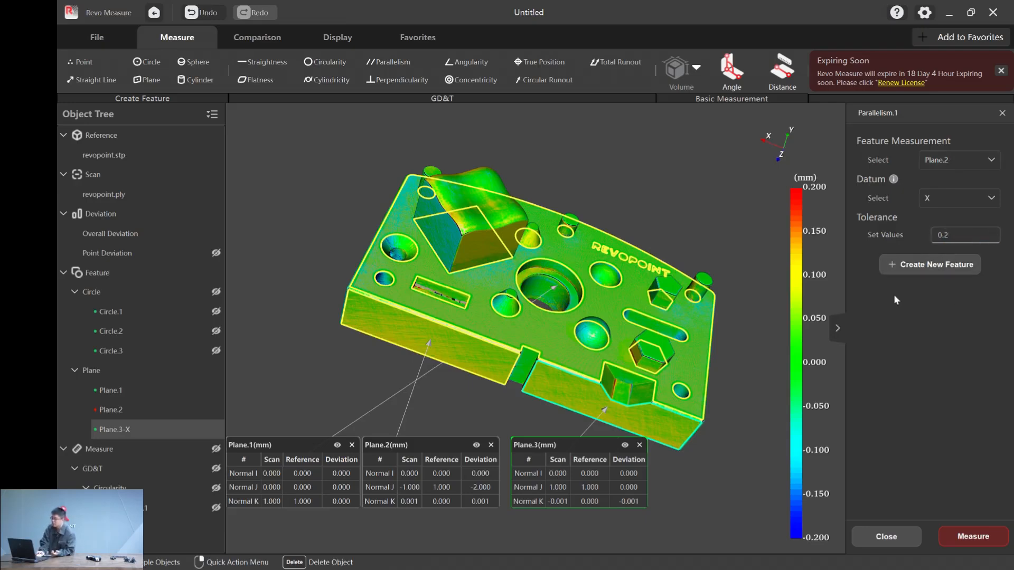
pyautogui.click(977, 537)
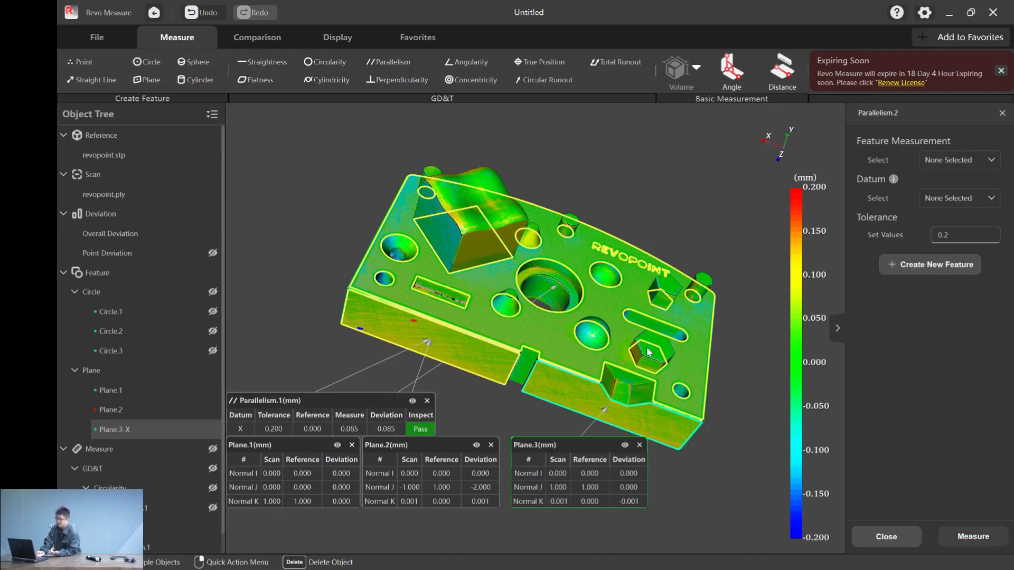
# - Close the Parallelism measurement, hide its result table, and start an Angularity measurement with Plane.1 as the measured feature
pyautogui.click(1002, 113)
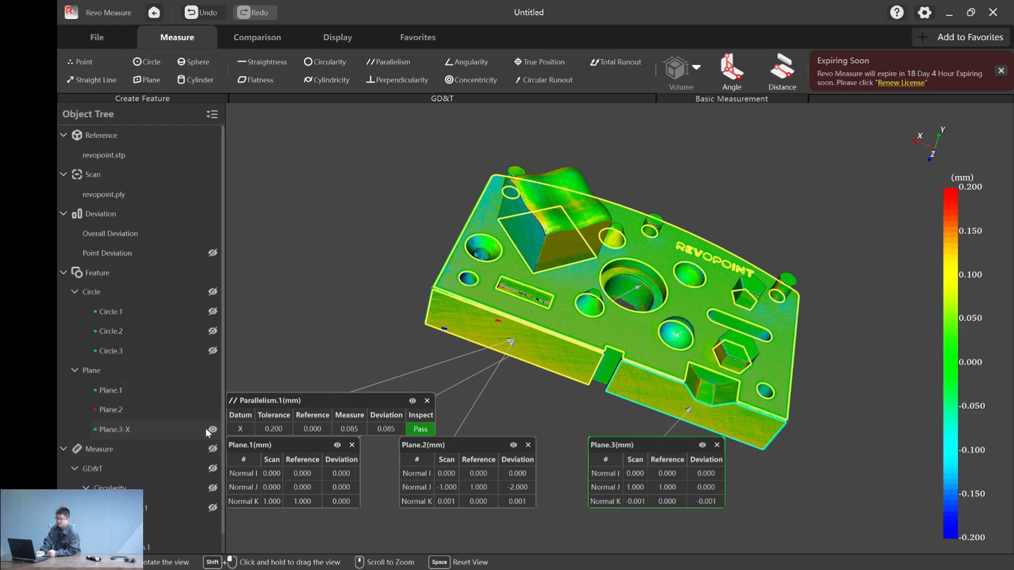
pyautogui.click(413, 401)
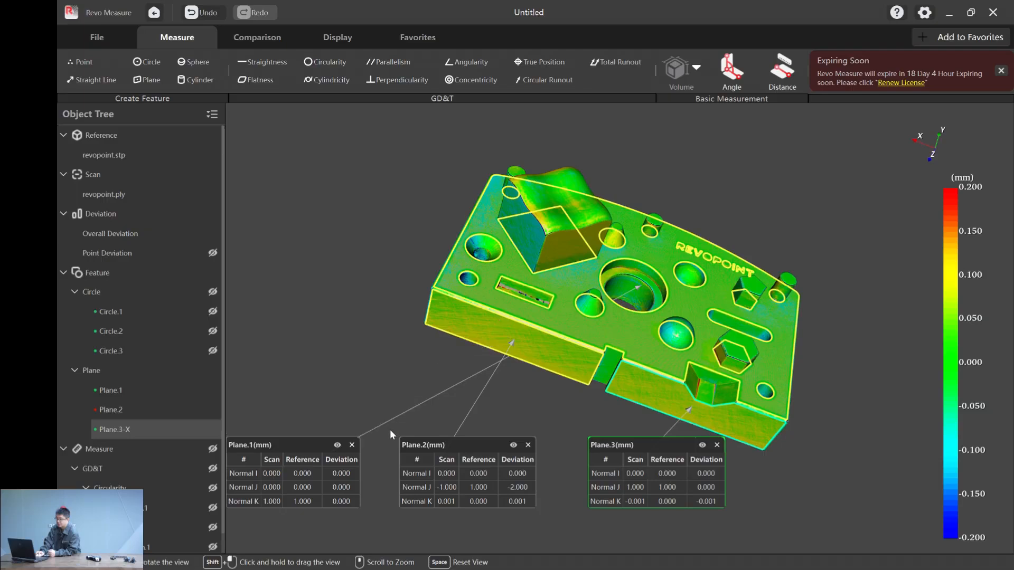
pyautogui.click(458, 62)
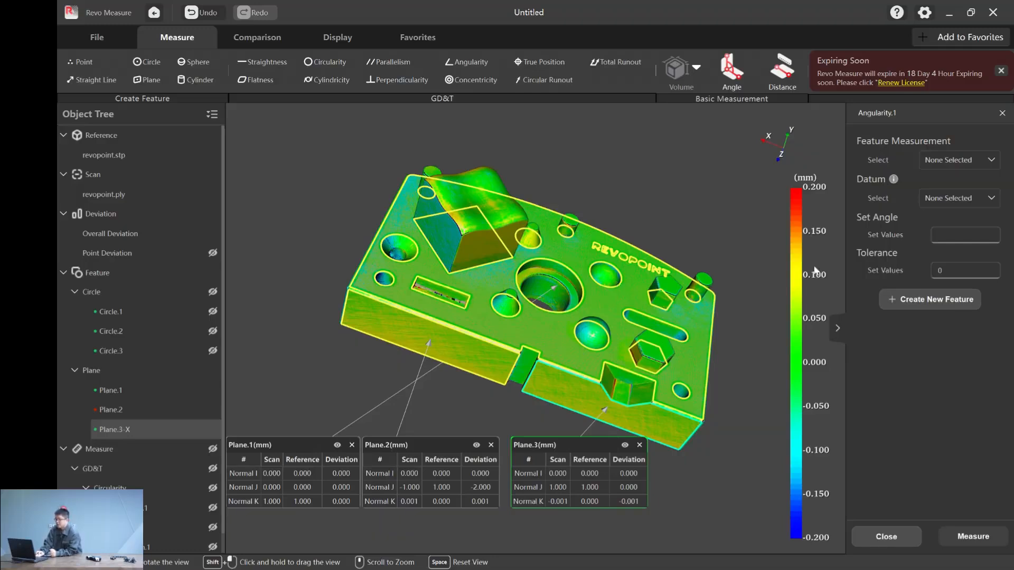
pyautogui.click(973, 154)
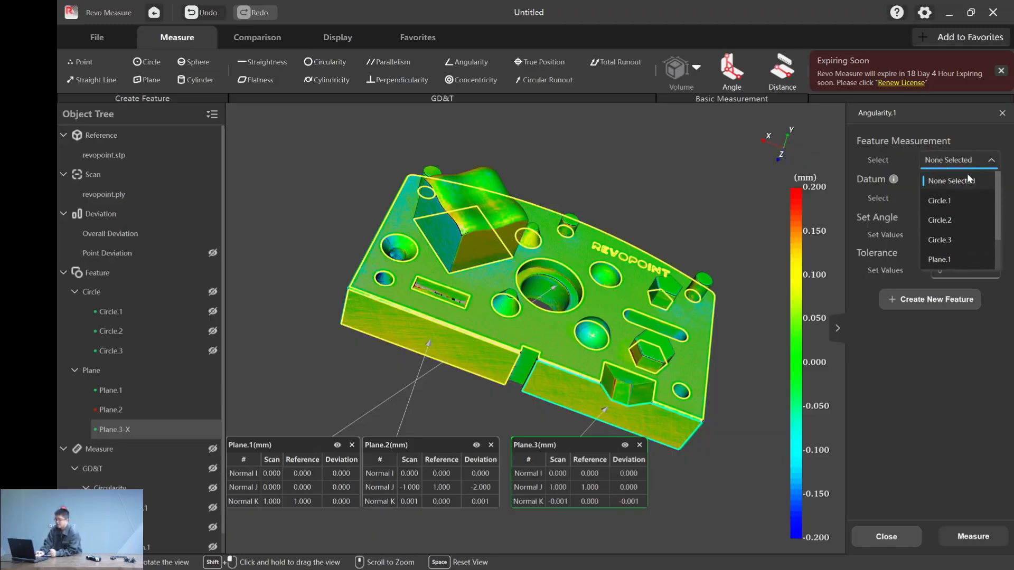
pyautogui.click(956, 258)
pyautogui.click(971, 200)
pyautogui.click(972, 200)
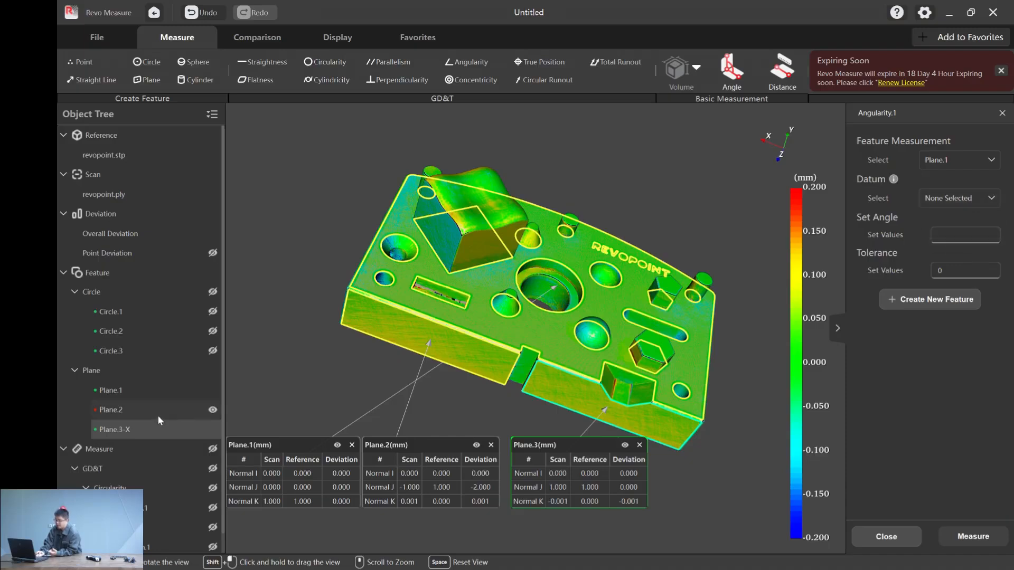
# - Set Plane.2, the long straight side face, as datum Y
pyautogui.rightClick(144, 412)
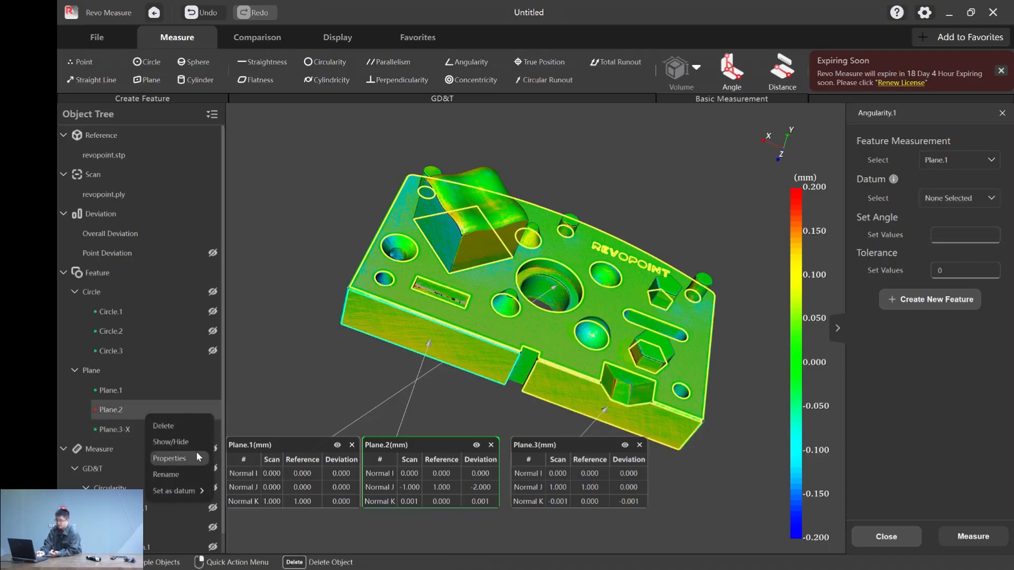
pyautogui.moveTo(195, 490)
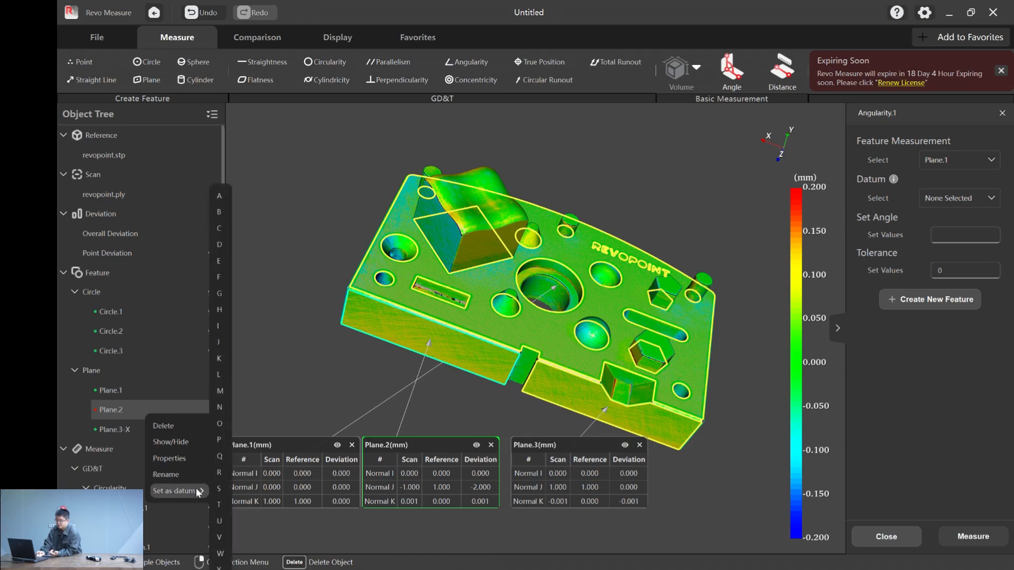
pyautogui.click(220, 564)
# - Measure the angularity of Plane.1 relative to datum Y with a tolerance of 0.2 and move the result table clear of the model
pyautogui.click(961, 200)
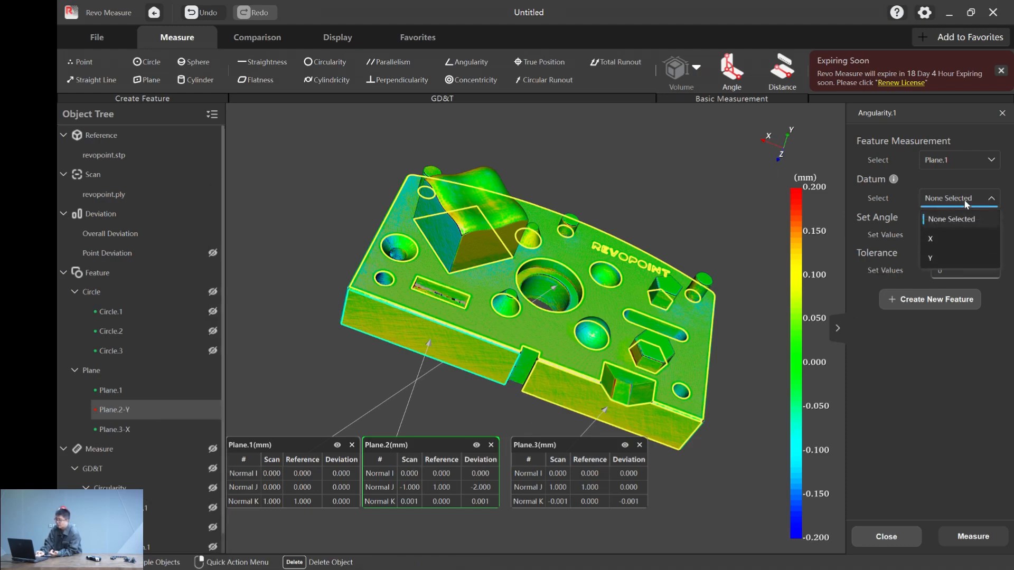
pyautogui.click(941, 253)
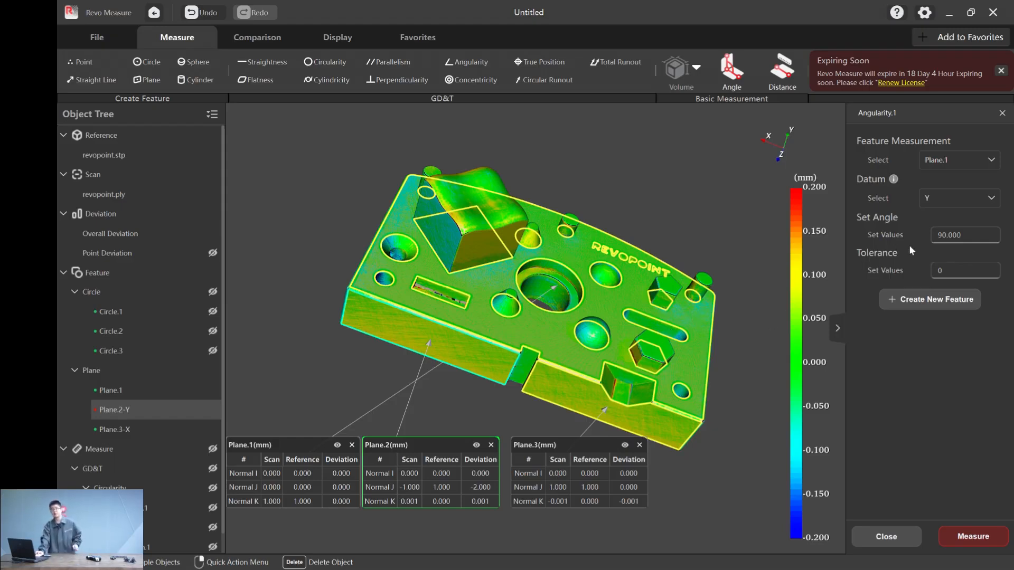
pyautogui.click(964, 271)
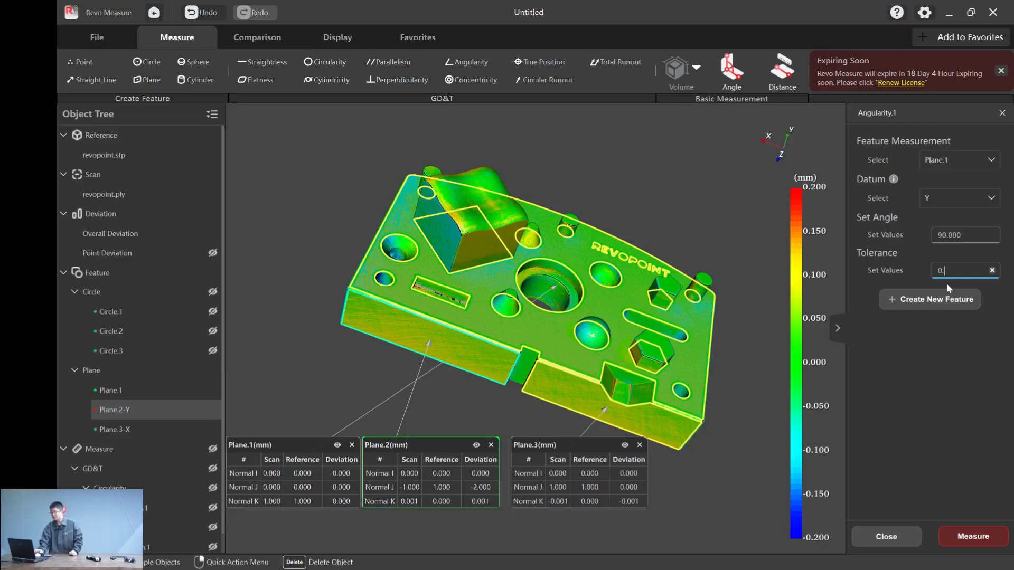
pyautogui.write('.2')
pyautogui.click(942, 331)
pyautogui.click(981, 533)
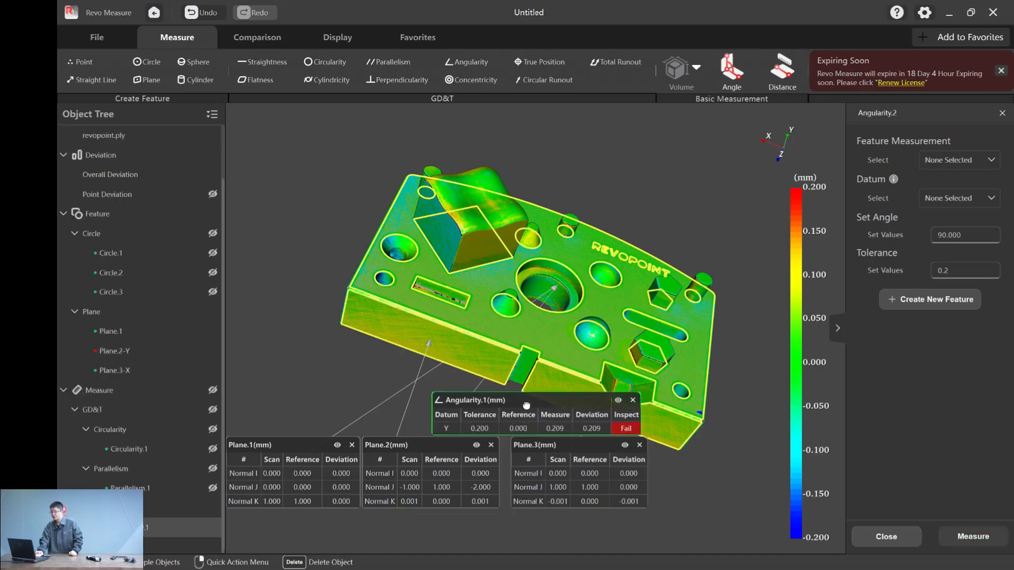
pyautogui.moveTo(576, 402); pyautogui.dragTo(370, 403)
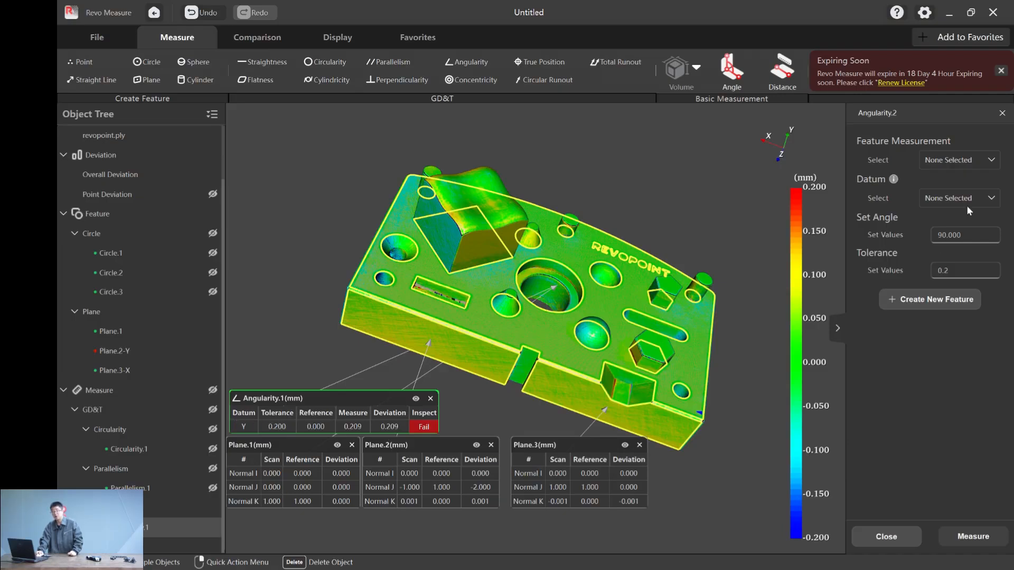
# - Measure the angularity of Plane.1 relative to datum X at 90 degrees with a tolerance of 0.2
pyautogui.click(958, 160)
pyautogui.click(954, 260)
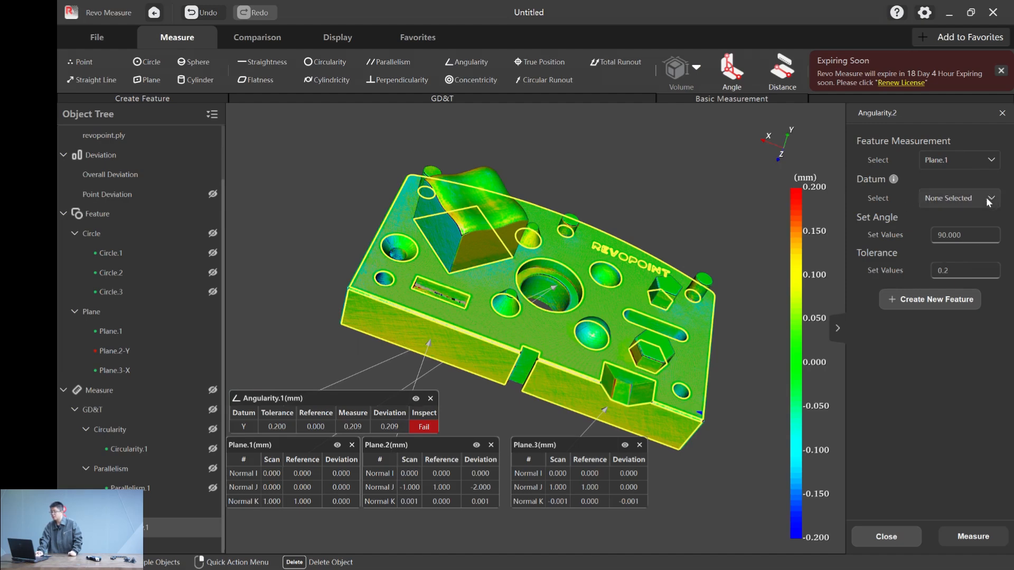
pyautogui.click(989, 201)
pyautogui.click(947, 243)
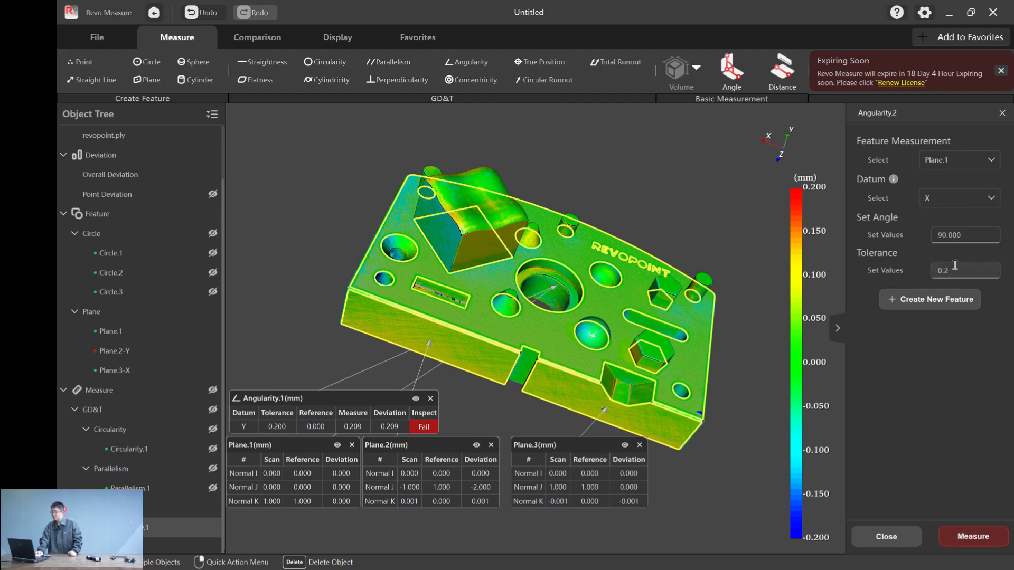
pyautogui.click(974, 536)
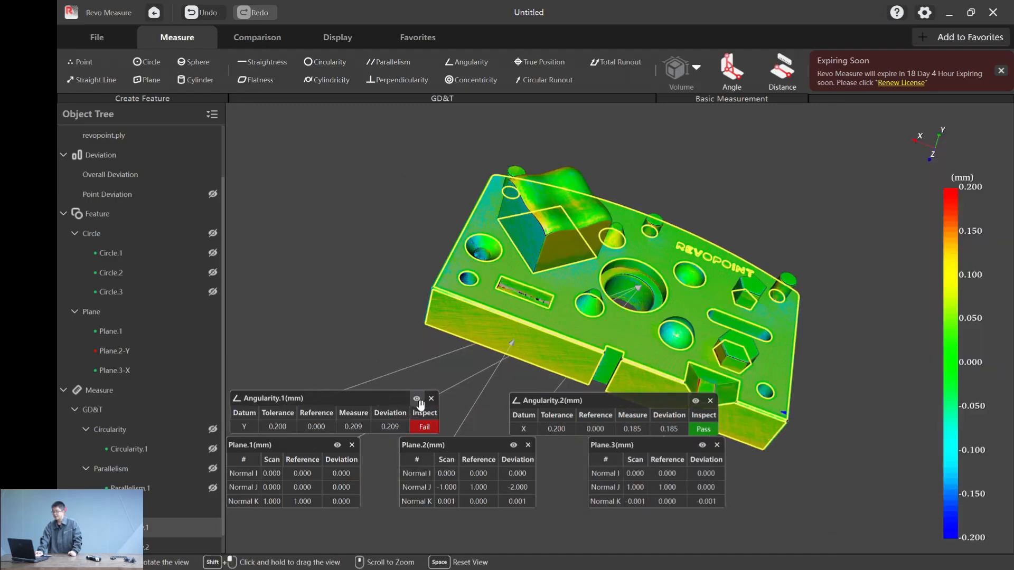
# - Close both Angularity result tables and create a sphere feature from CAD on the spherical surface beside the REVOPOINT lettering
pyautogui.click(431, 398)
pyautogui.click(711, 401)
pyautogui.moveTo(432, 254); pyautogui.dragTo(320, 157)
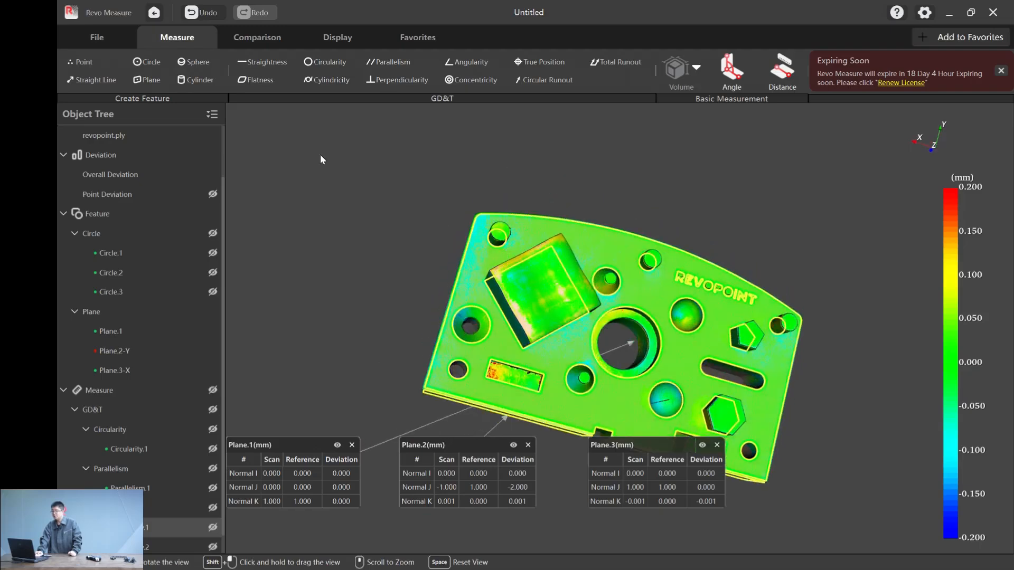
pyautogui.click(194, 61)
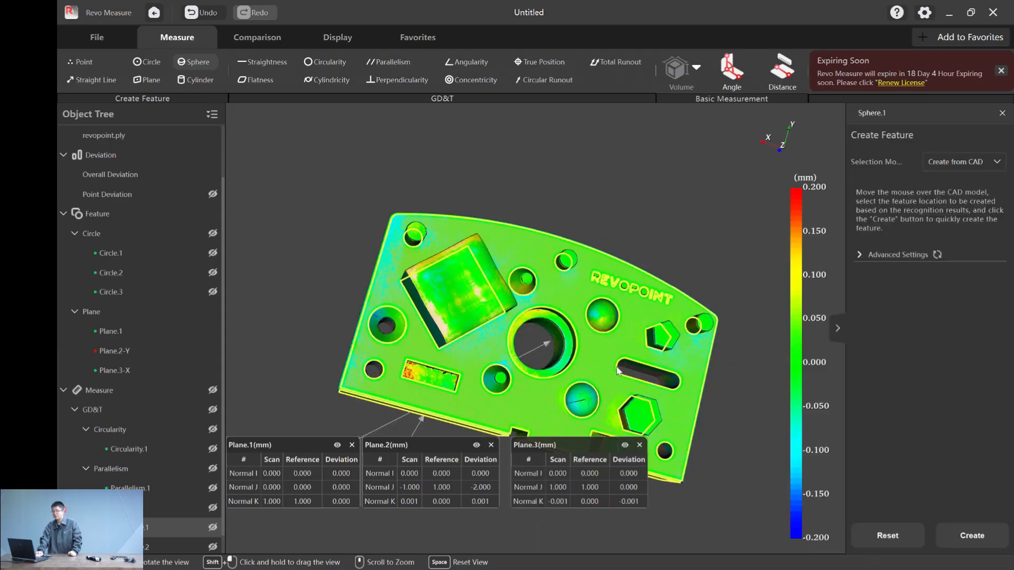
pyautogui.click(606, 317)
pyautogui.click(949, 534)
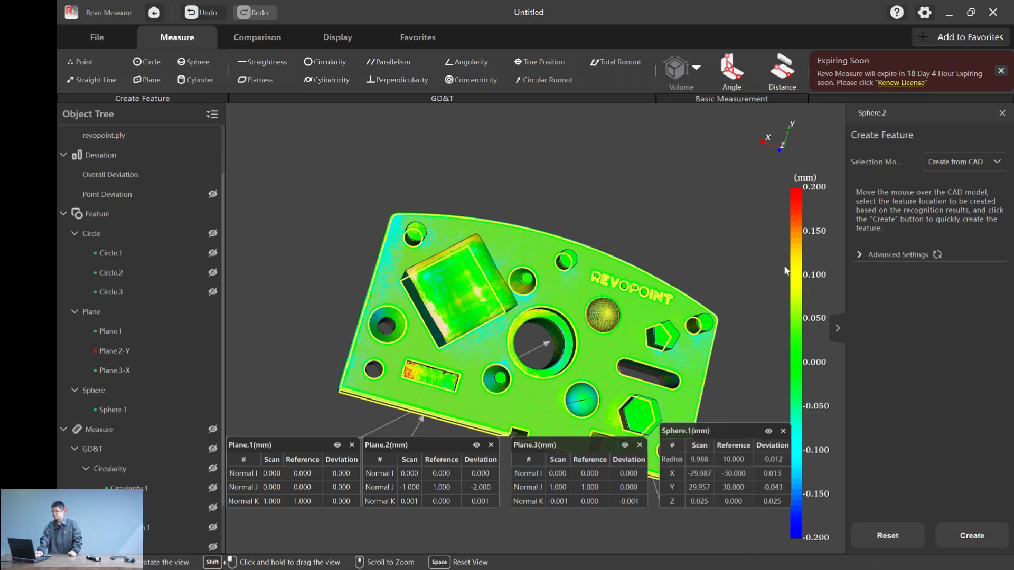
# - Start a True Position measurement with Sphere.1 as the measured feature
pyautogui.click(536, 59)
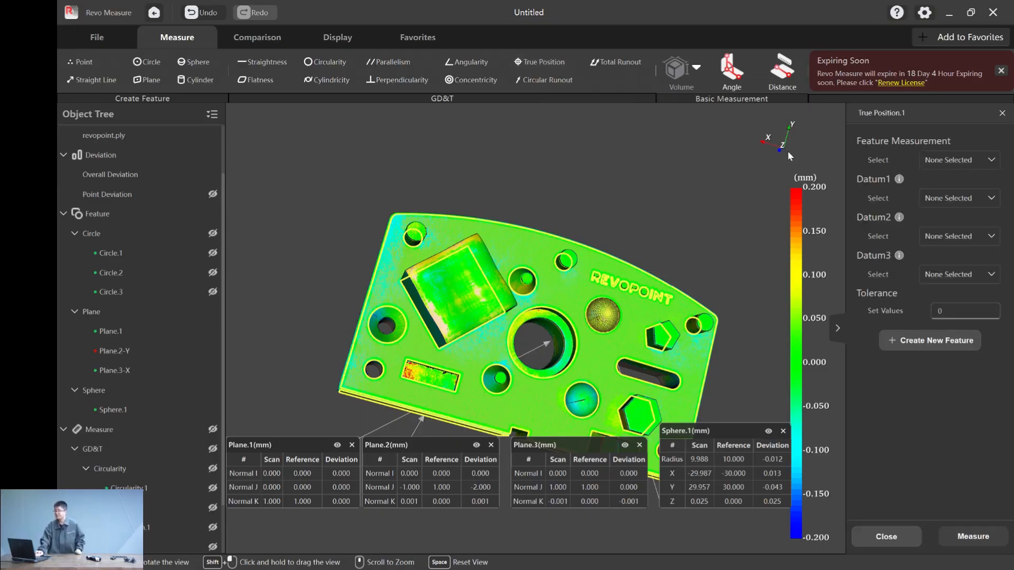
pyautogui.click(959, 160)
pyautogui.scroll(-2, 950, 252)
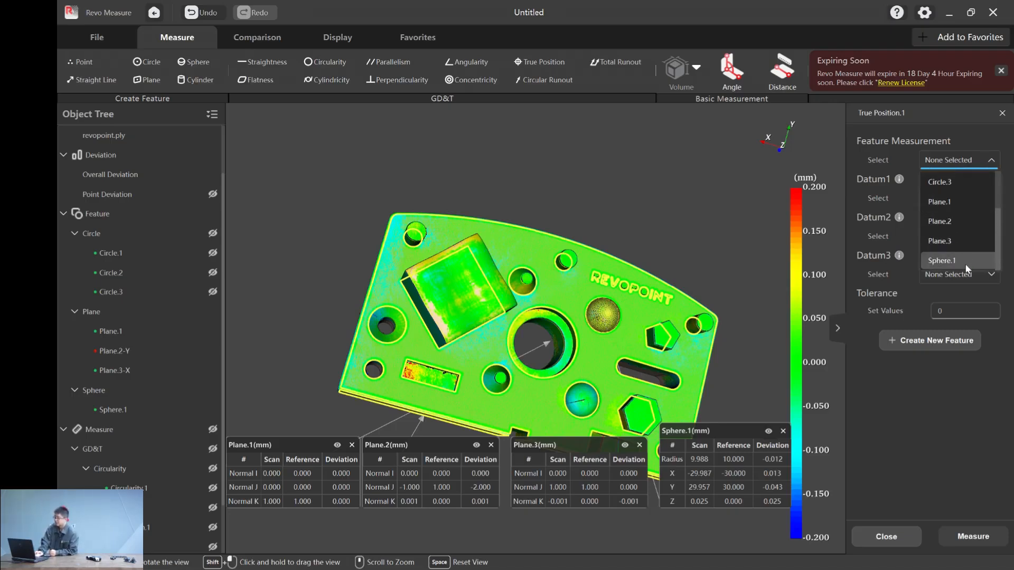
pyautogui.click(951, 260)
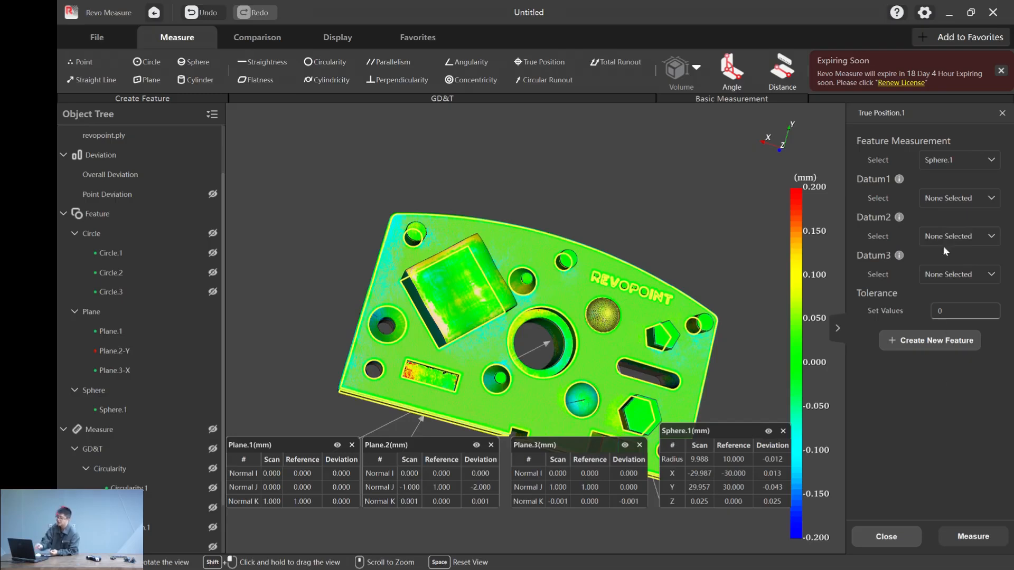
# - Set Plane.1, the main top face of the part, as datum Z
pyautogui.rightClick(131, 331)
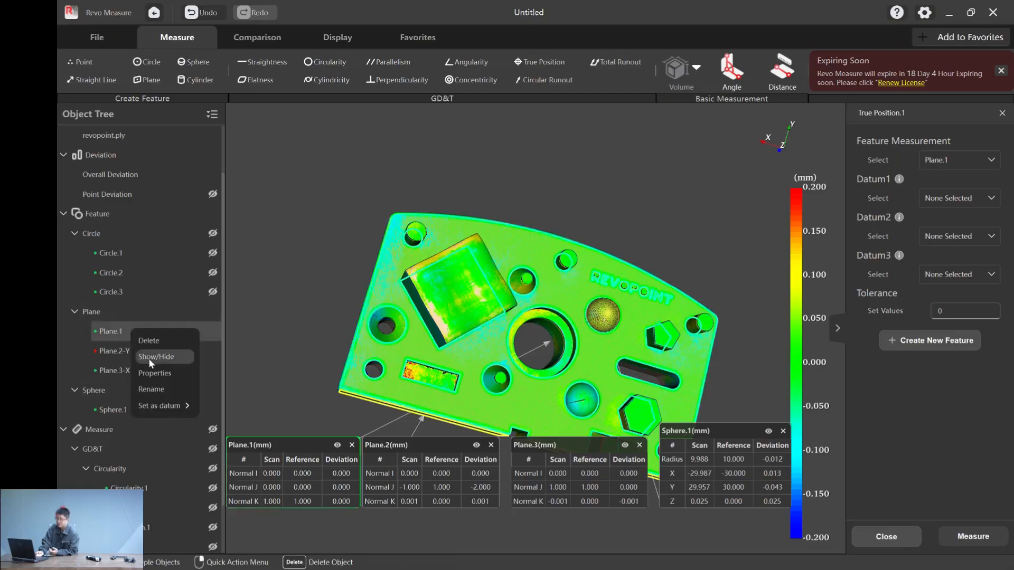
pyautogui.moveTo(167, 403)
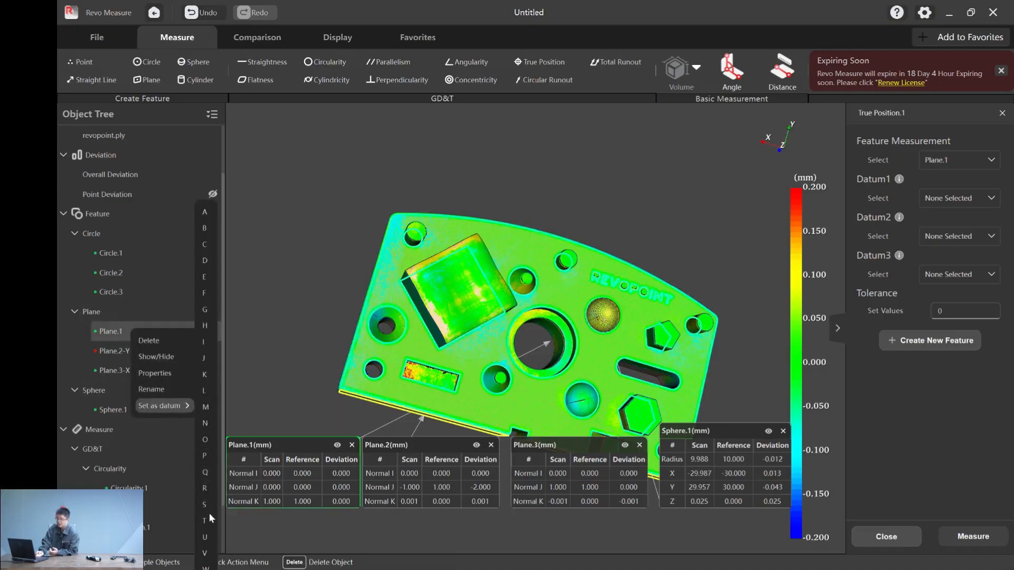
pyautogui.click(205, 569)
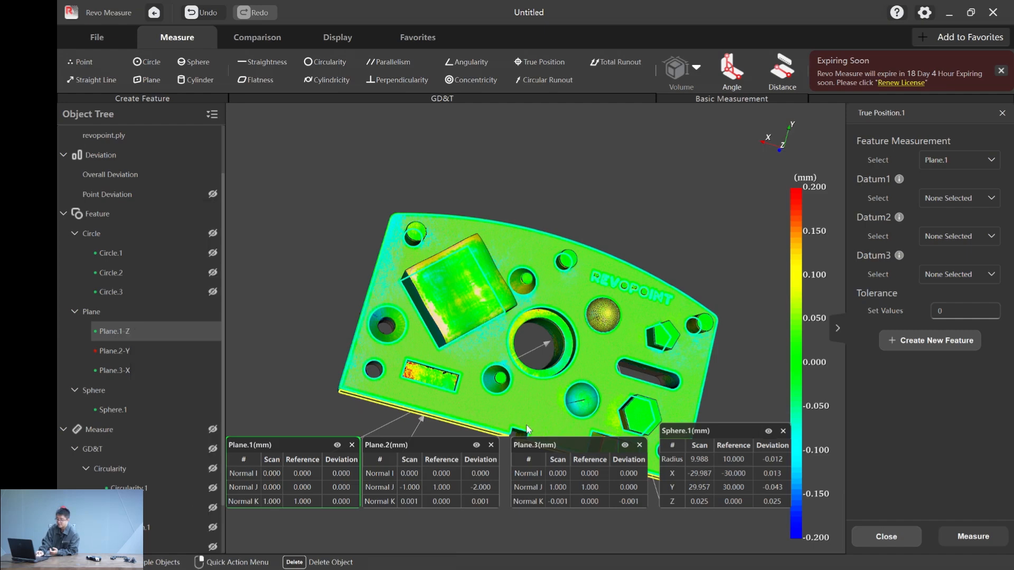
# - Try to measure the true position of Plane.1 relative to datums X, Y and Z with a tolerance of 0.2
pyautogui.click(943, 195)
pyautogui.click(951, 237)
pyautogui.click(955, 237)
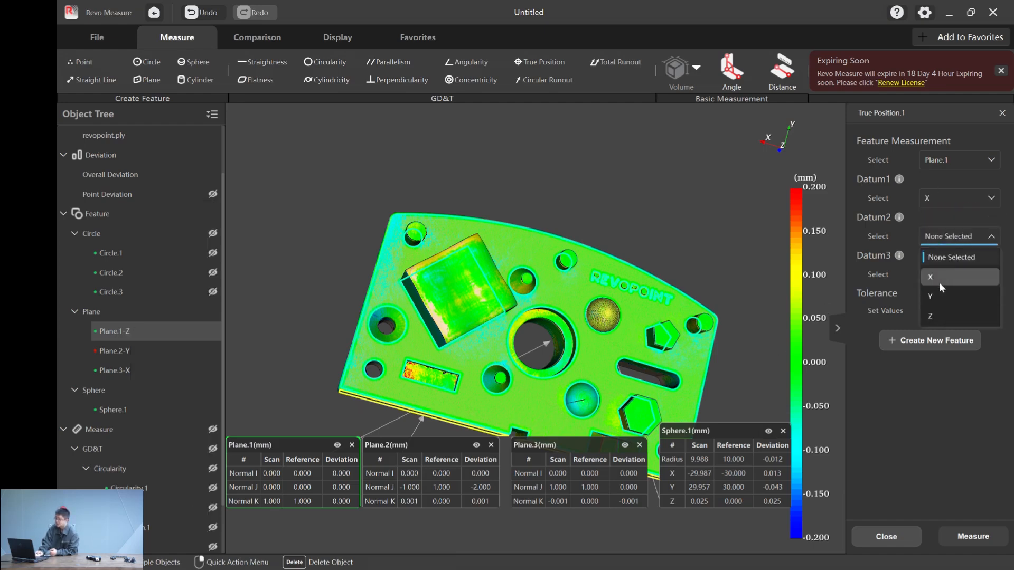
pyautogui.click(941, 295)
pyautogui.click(954, 275)
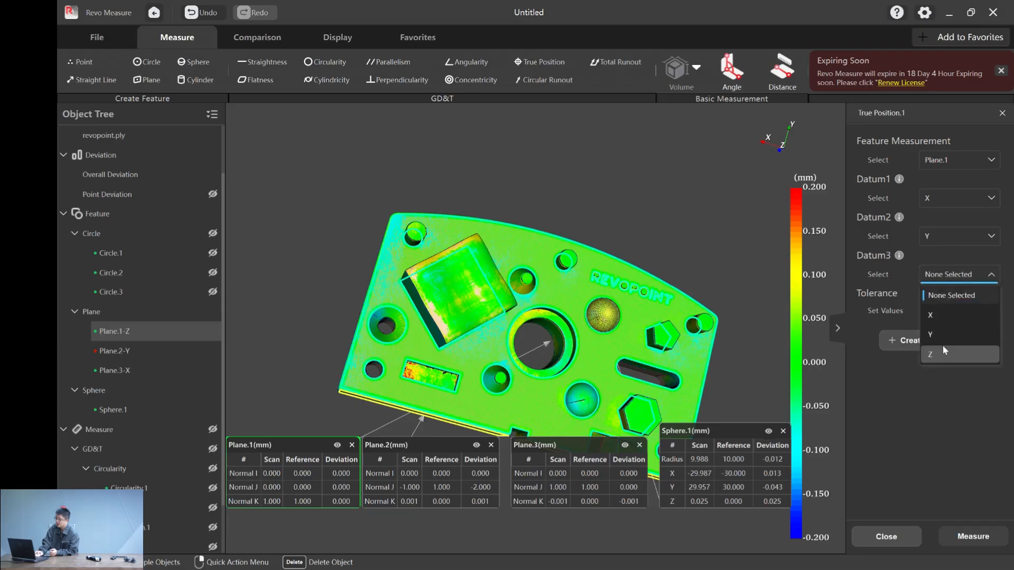
pyautogui.click(943, 353)
pyautogui.click(957, 312)
pyautogui.write('0.2')
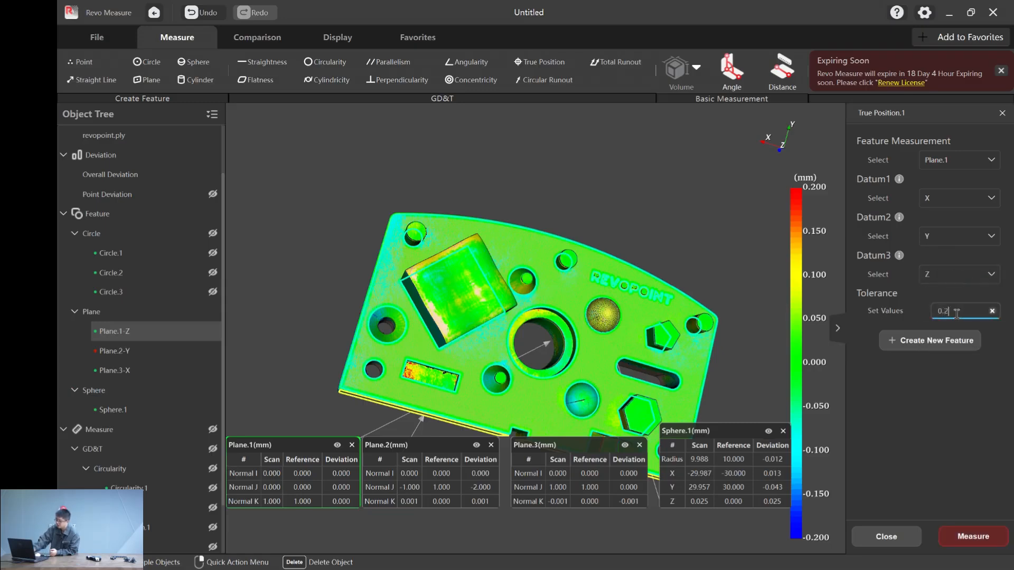
pyautogui.click(973, 537)
# - Create a plane feature from CAD on the short end face that contains the small round hole
pyautogui.moveTo(578, 180); pyautogui.dragTo(589, 162, button='middle')
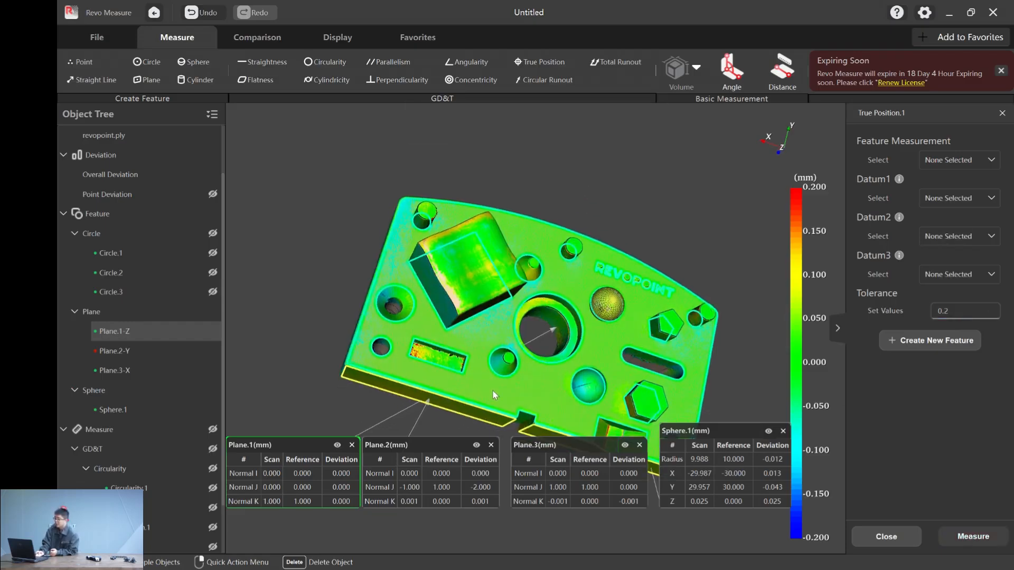
pyautogui.click(518, 408)
pyautogui.moveTo(436, 401); pyautogui.dragTo(429, 344, button='middle')
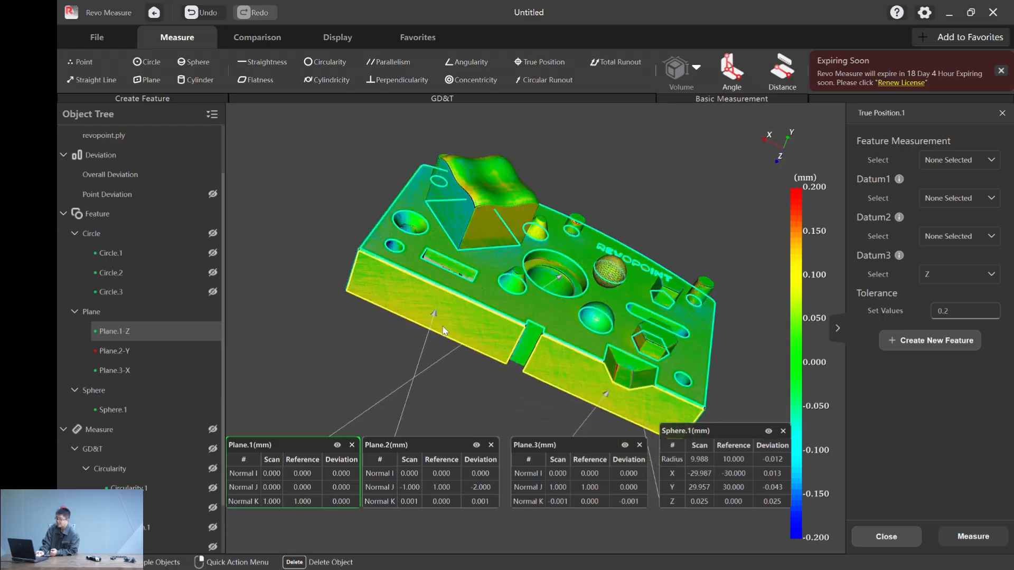
pyautogui.click(430, 229)
pyautogui.moveTo(430, 230); pyautogui.dragTo(457, 251, button='middle')
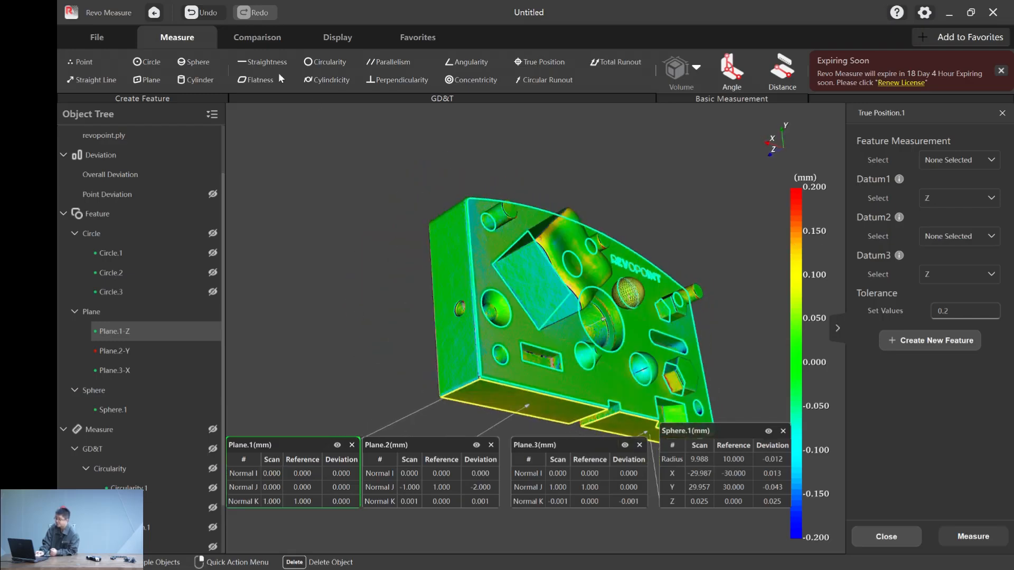
pyautogui.click(446, 258)
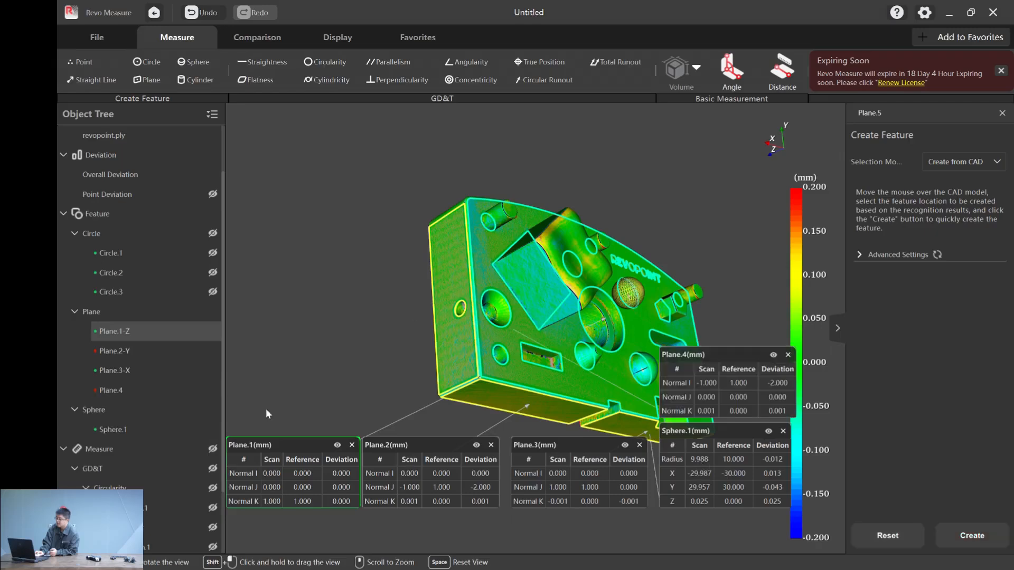
# - Set Plane.4, the short end face, as datum W
pyautogui.click(135, 392)
pyautogui.rightClick(135, 392)
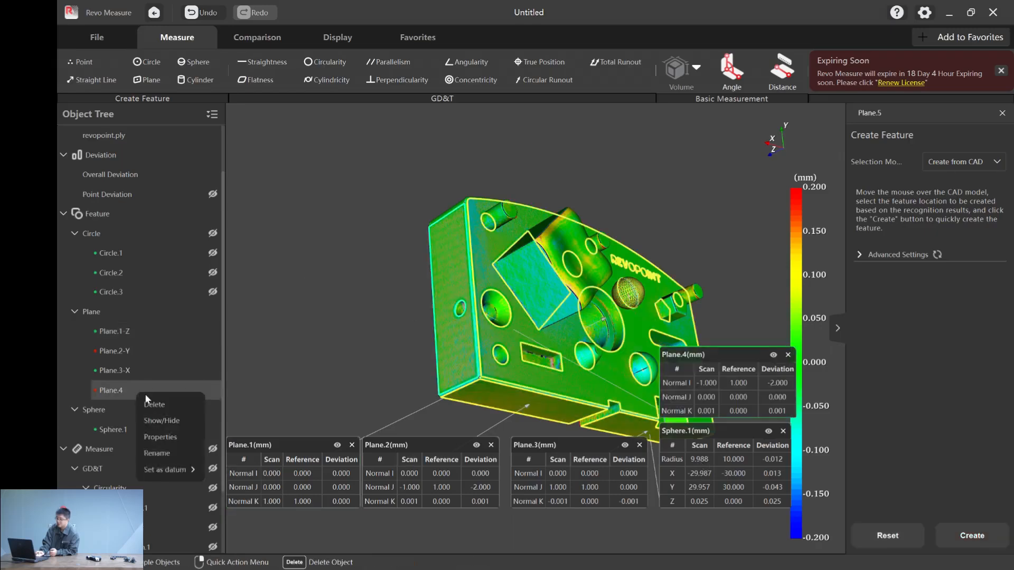
pyautogui.moveTo(183, 471)
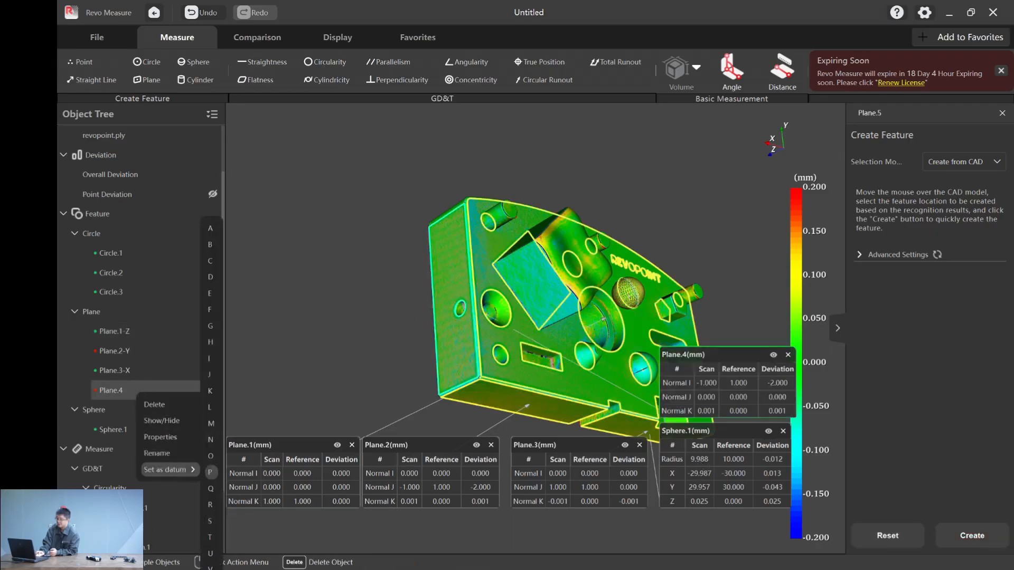
pyautogui.click(210, 569)
# - Try to measure the true position of Sphere.1 relative to datums W, Z and X with a tolerance of 0.2
pyautogui.moveTo(381, 280); pyautogui.dragTo(351, 226)
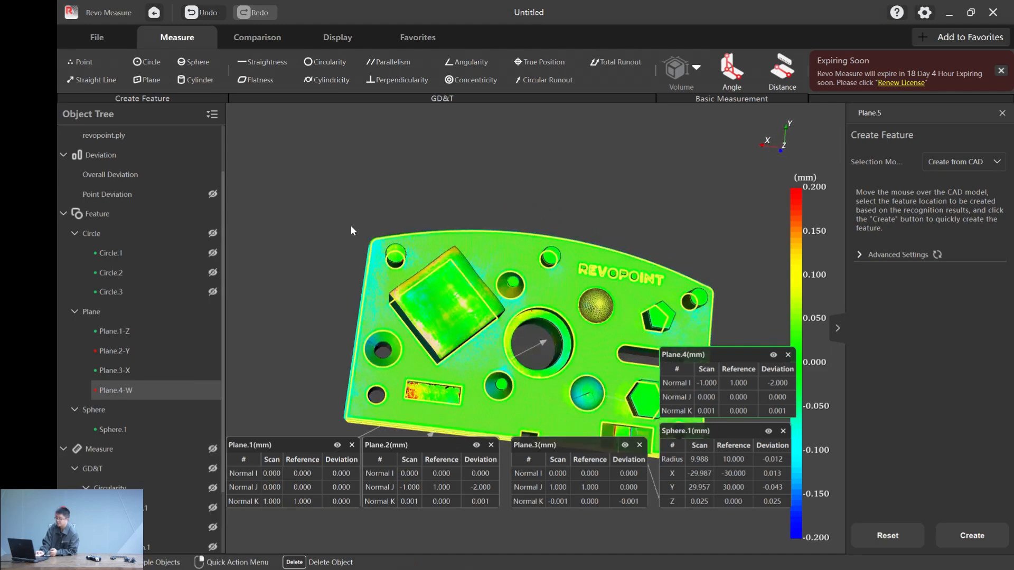
pyautogui.click(546, 61)
pyautogui.click(948, 160)
pyautogui.scroll(-3, 961, 221)
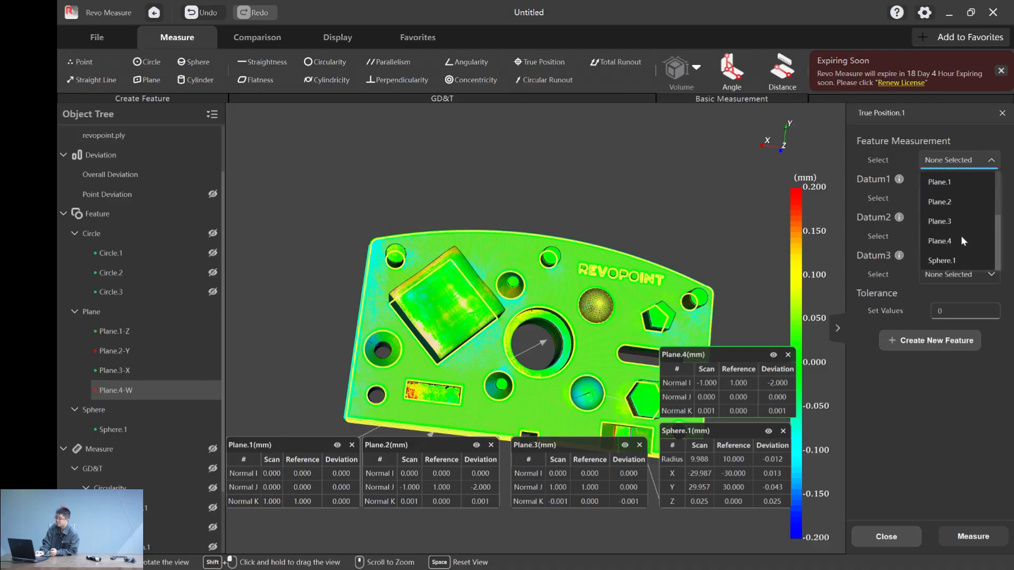
pyautogui.click(954, 261)
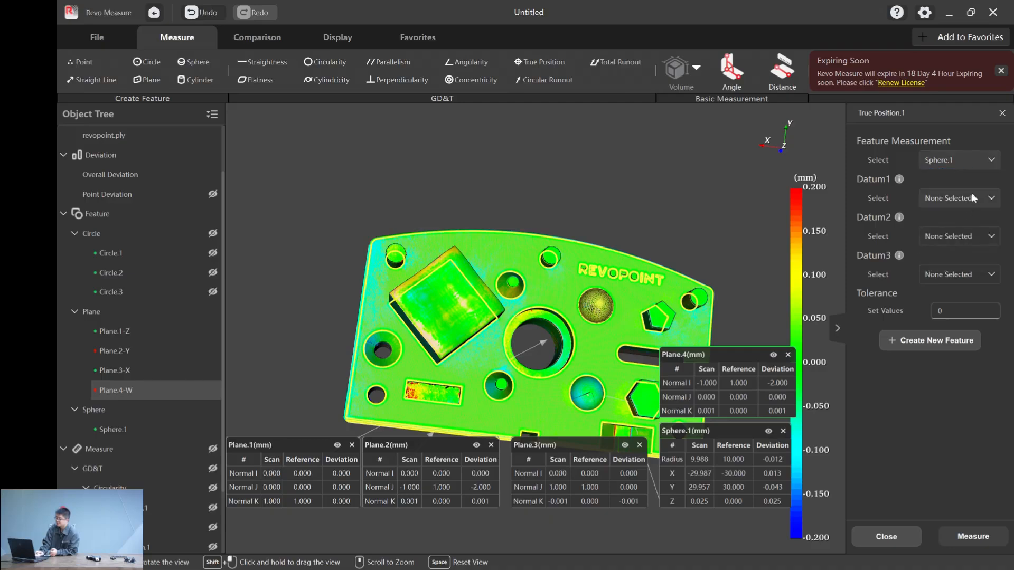
pyautogui.click(972, 195)
pyautogui.click(953, 239)
pyautogui.click(968, 242)
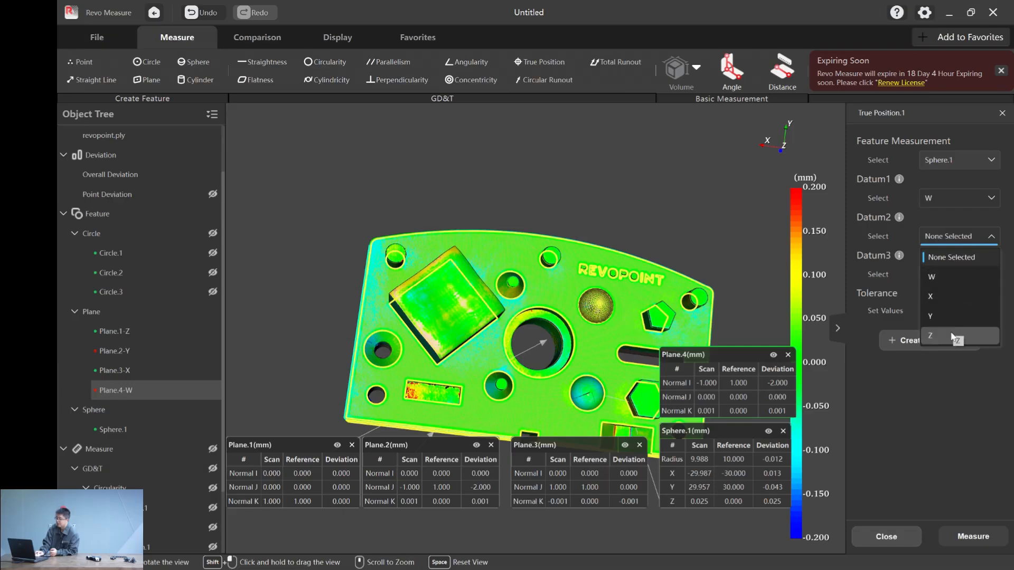
pyautogui.click(950, 336)
pyautogui.click(962, 275)
pyautogui.click(945, 332)
pyautogui.click(955, 312)
pyautogui.write('.2')
pyautogui.click(983, 536)
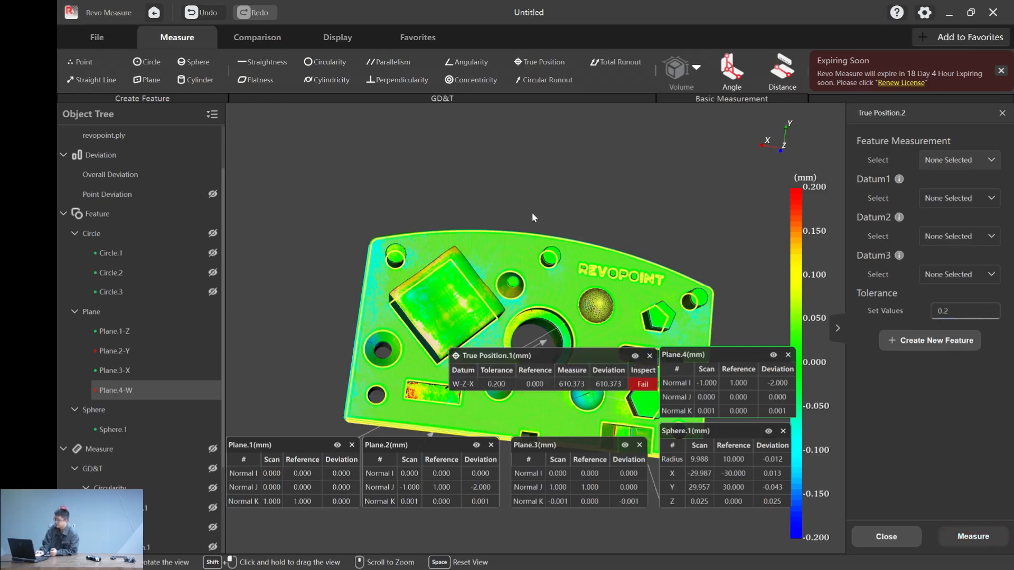
# - Delete the true position measurement of Sphere.1 and end the true position command
pyautogui.moveTo(552, 349); pyautogui.dragTo(363, 125)
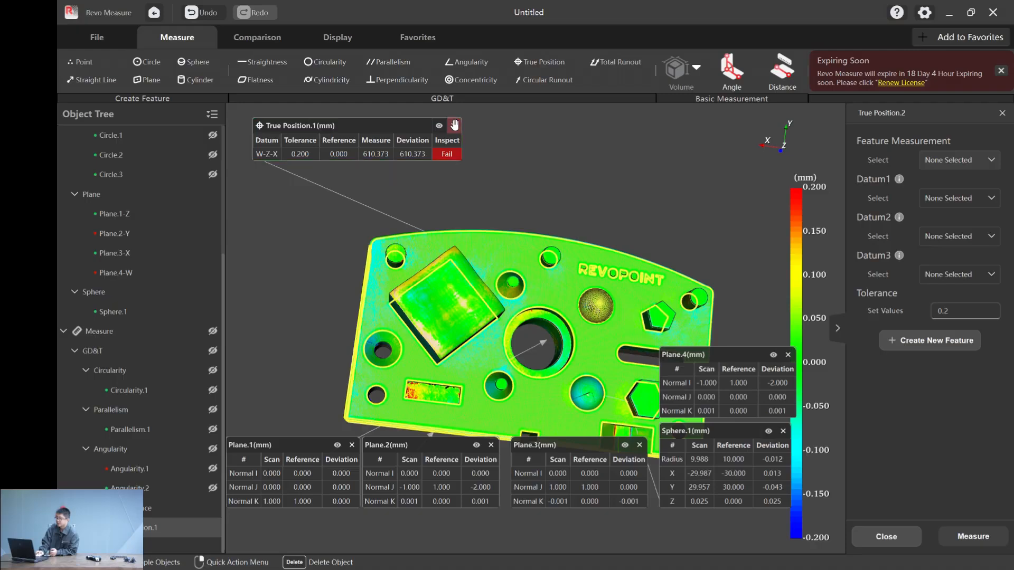
pyautogui.click(454, 125)
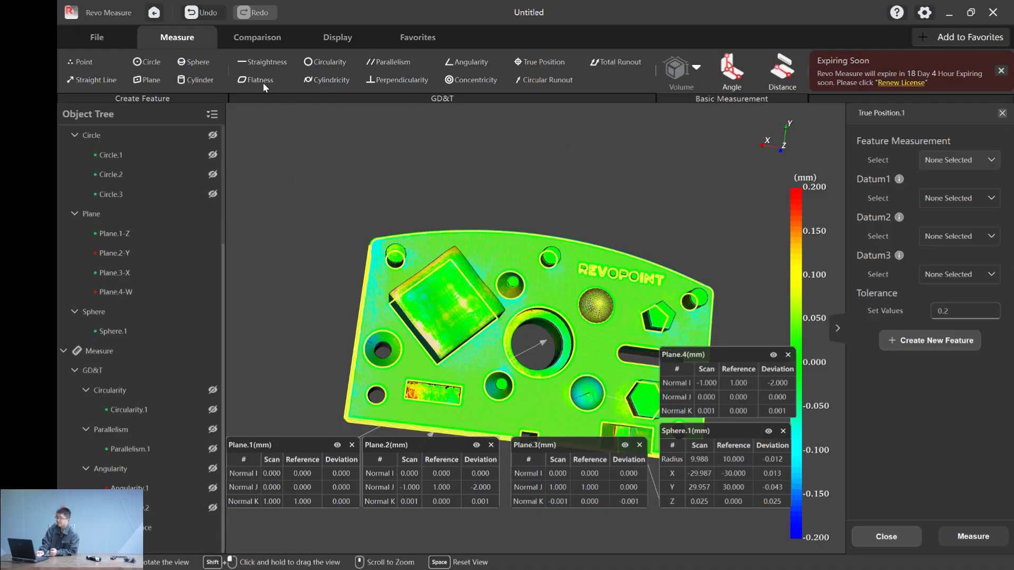
pyautogui.click(1001, 113)
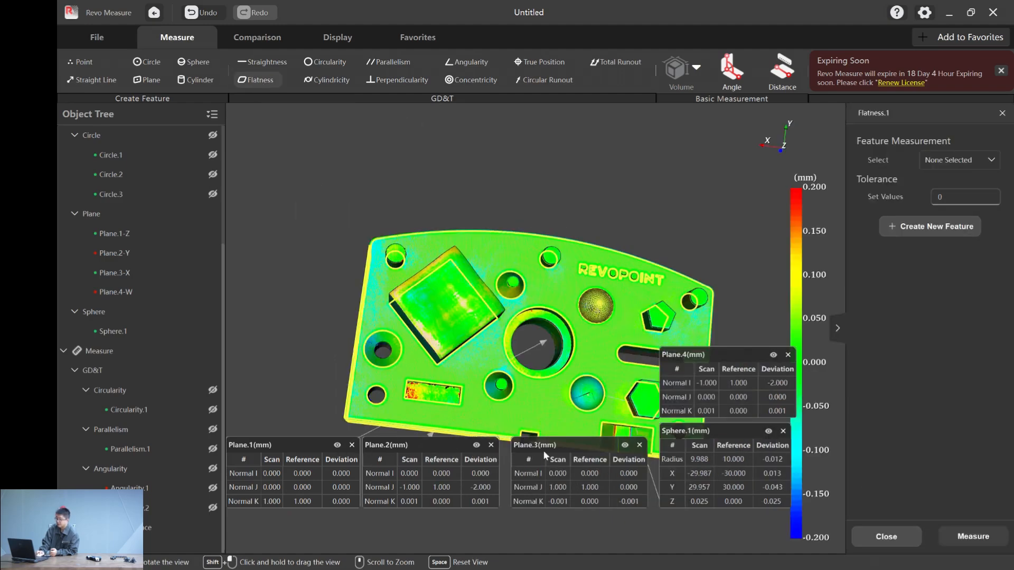
# - Hide the Plane.2, Plane.4, Sphere.1 and Plane.3 features so only Plane.1 stays displayed
pyautogui.click(475, 444)
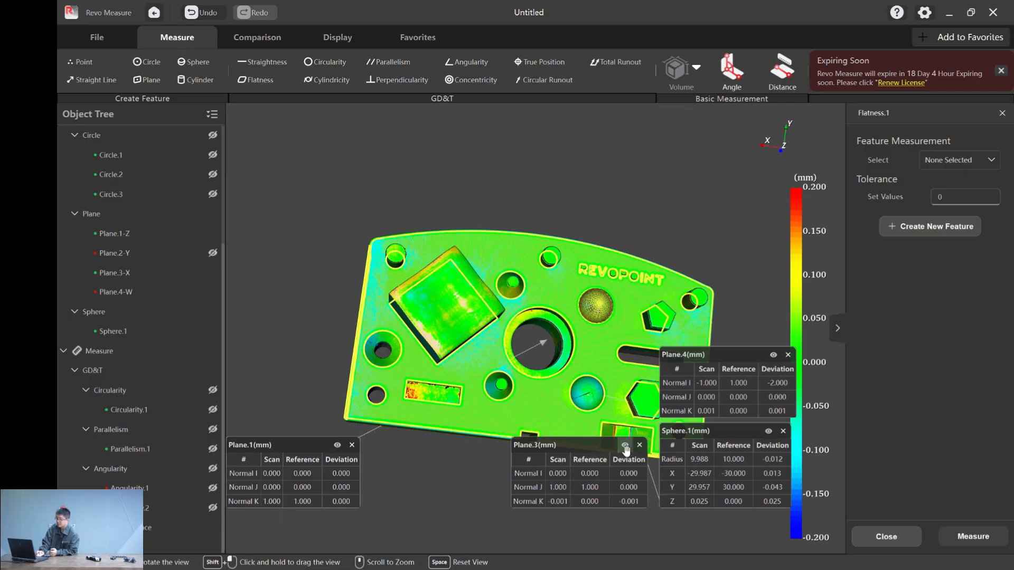
pyautogui.click(775, 354)
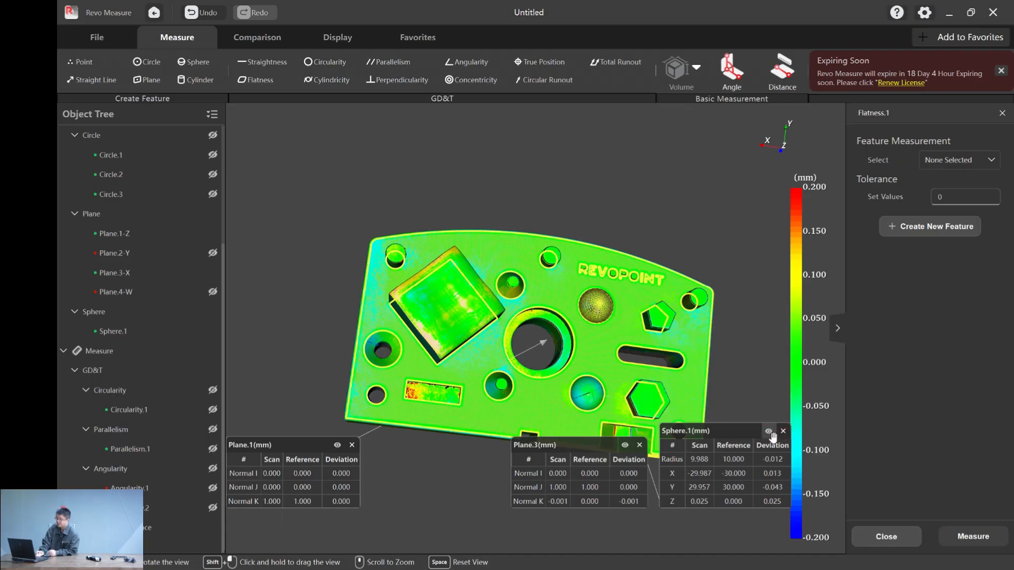
pyautogui.click(769, 431)
pyautogui.click(626, 446)
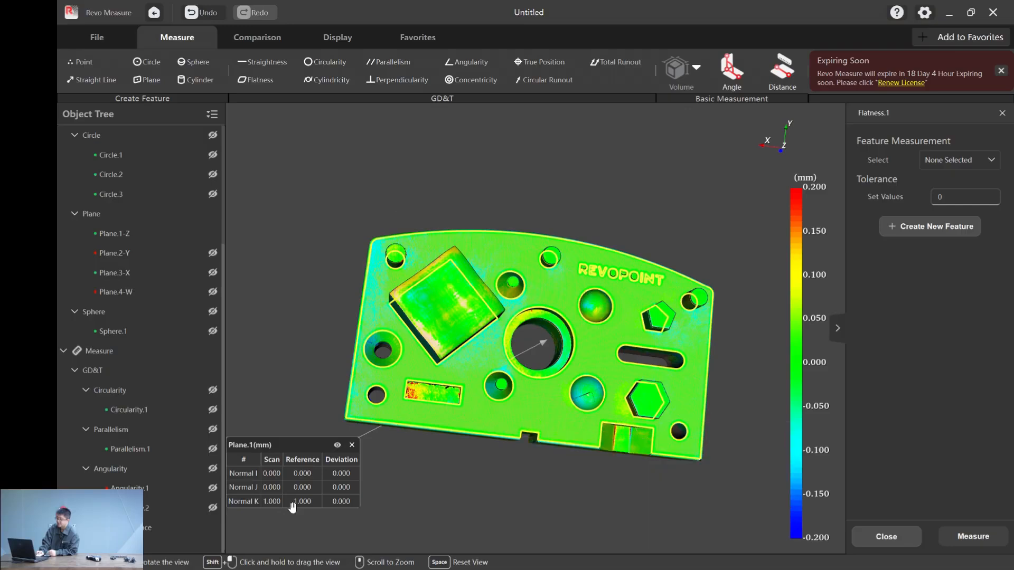
# - Measure the flatness of Plane.1 with a tolerance of 0.2 and place its result label below the part
pyautogui.click(966, 158)
pyautogui.click(958, 196)
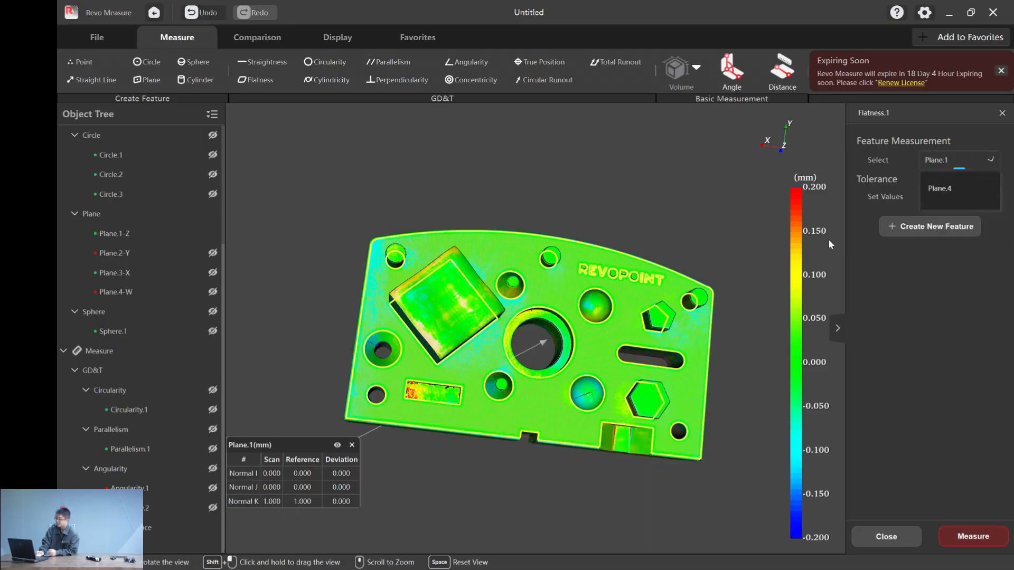
pyautogui.click(960, 199)
pyautogui.write('.2')
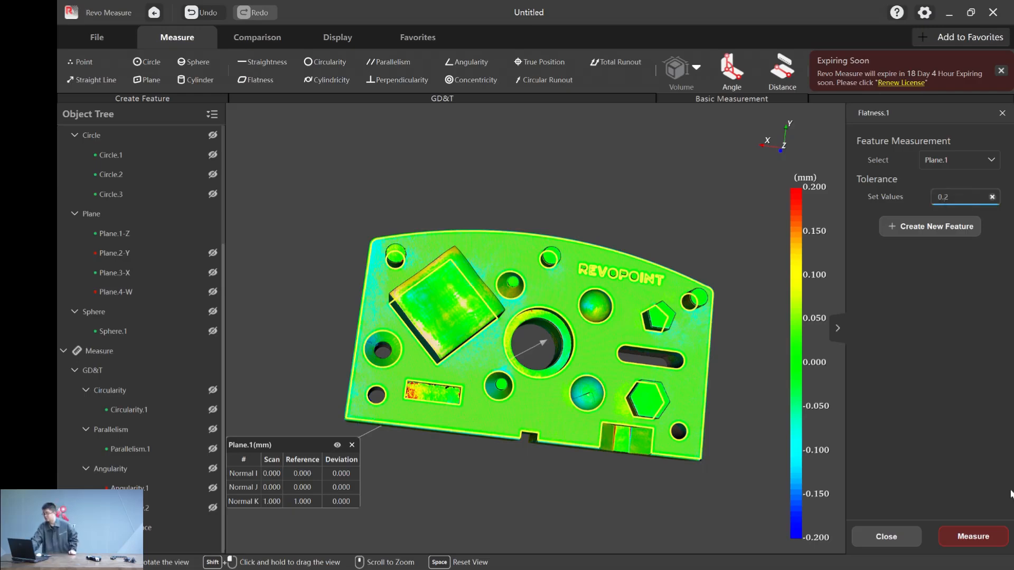
pyautogui.click(992, 543)
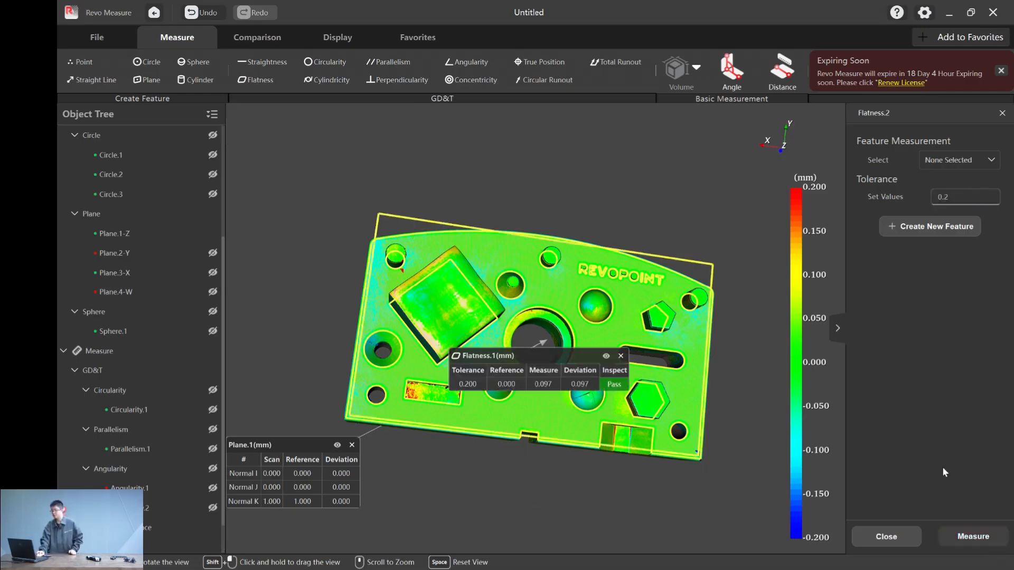
pyautogui.moveTo(568, 355); pyautogui.dragTo(494, 499)
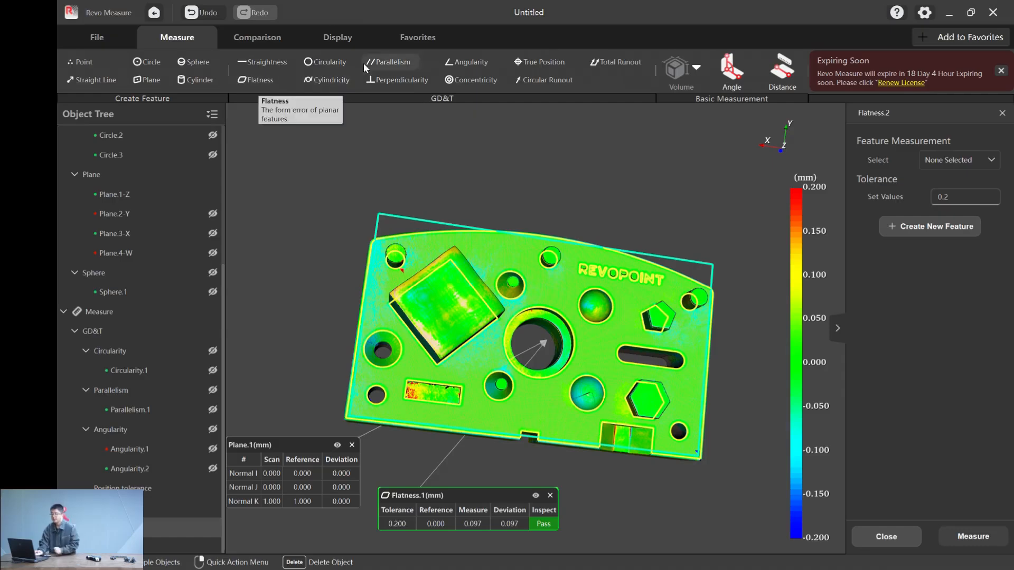
# - Hide Plane.1 and its flatness result, and create a cylinder feature from CAD on the small pin beside the REVOPOINT lettering
pyautogui.click(210, 80)
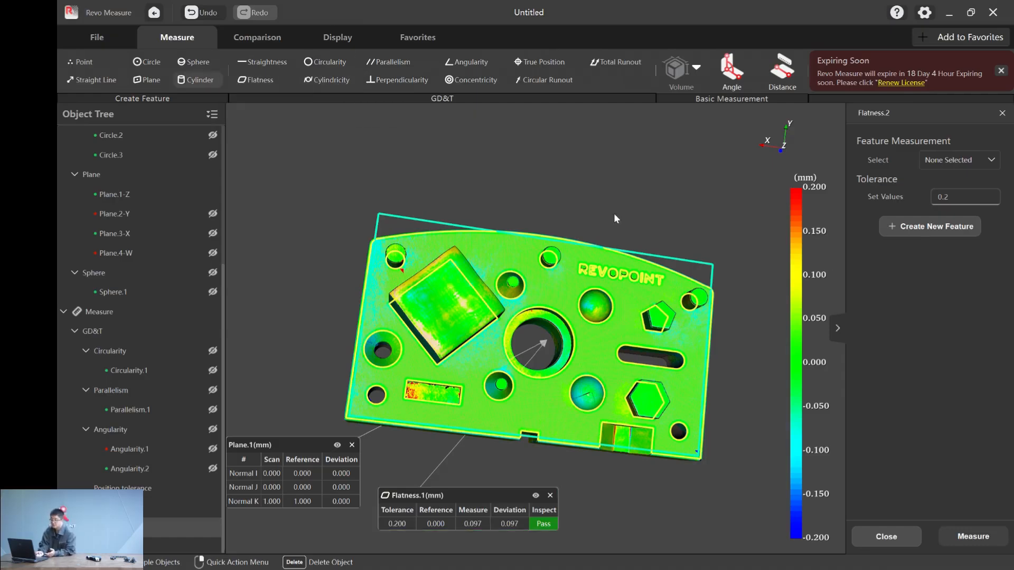
pyautogui.moveTo(629, 204); pyautogui.dragTo(549, 241)
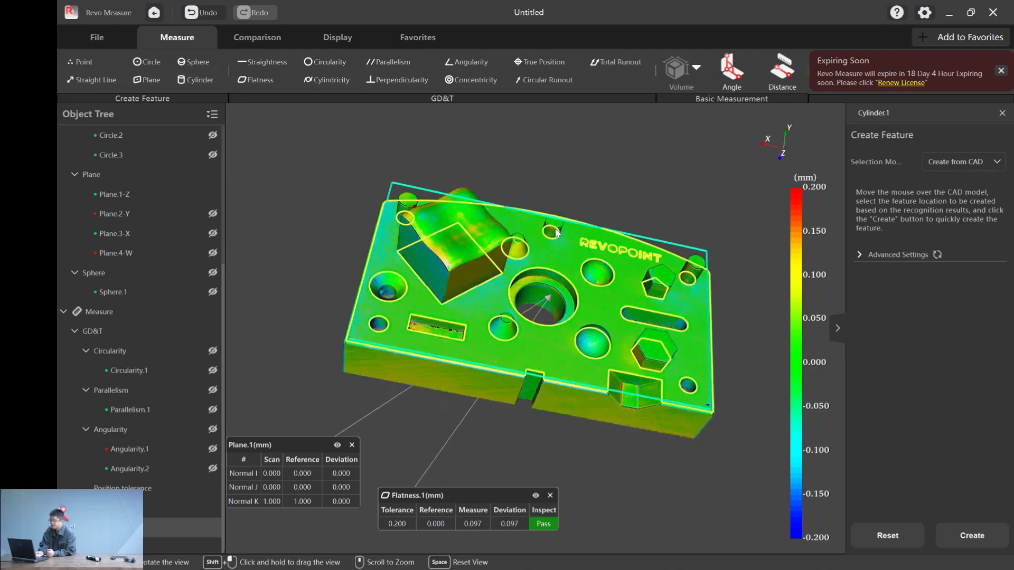
pyautogui.click(337, 445)
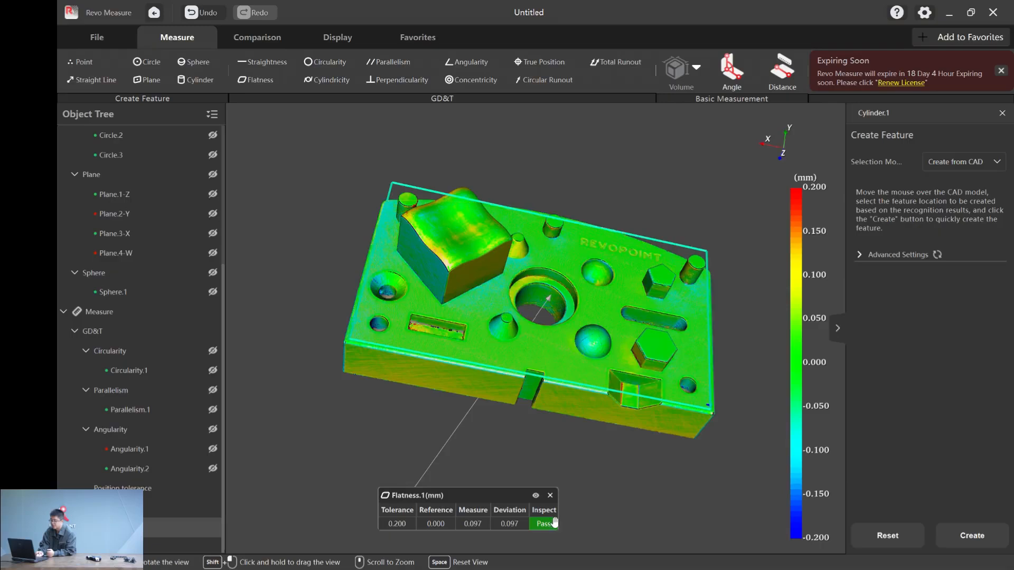
pyautogui.click(535, 495)
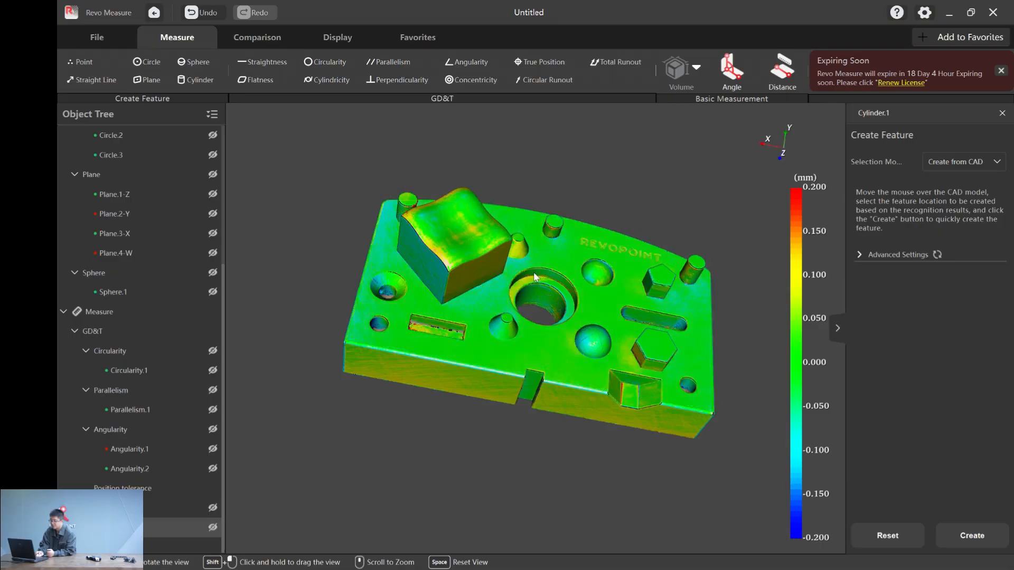
pyautogui.click(554, 237)
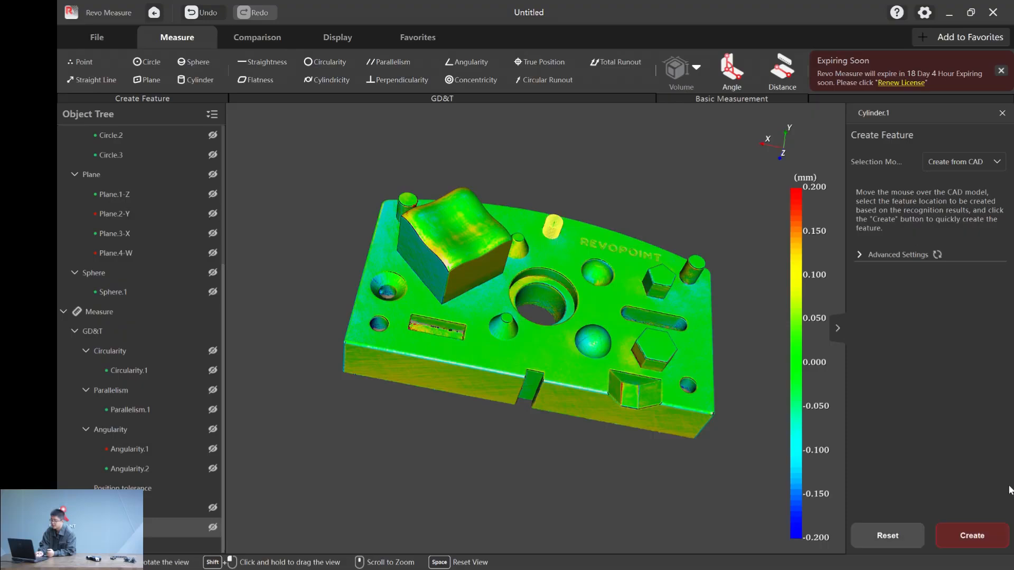
# - Create cylinder features from CAD on the wide upper and narrower lower bores of the central hole, moving the Cylinder.3 label clear
pyautogui.click(556, 278)
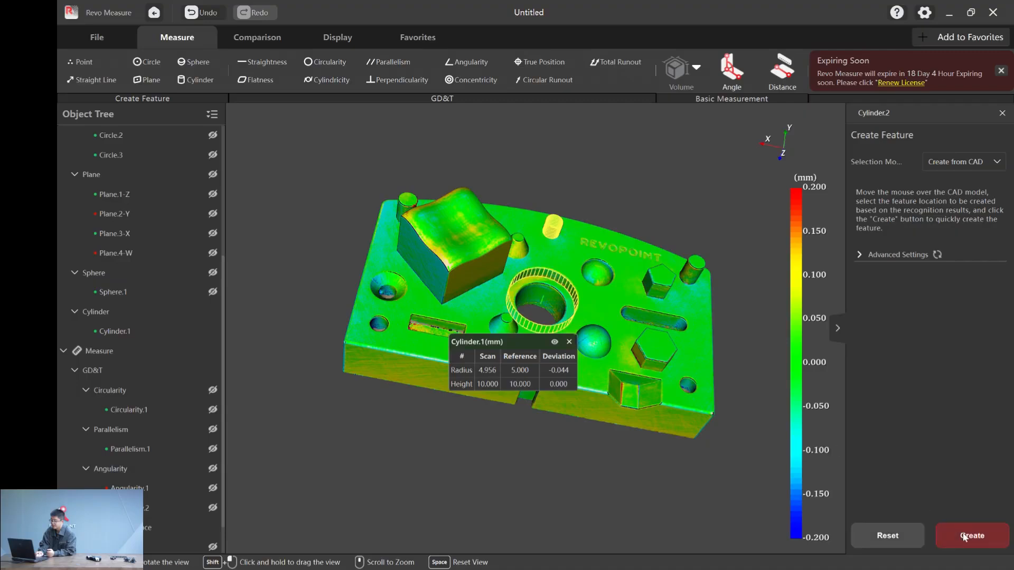
pyautogui.click(547, 294)
pyautogui.click(972, 535)
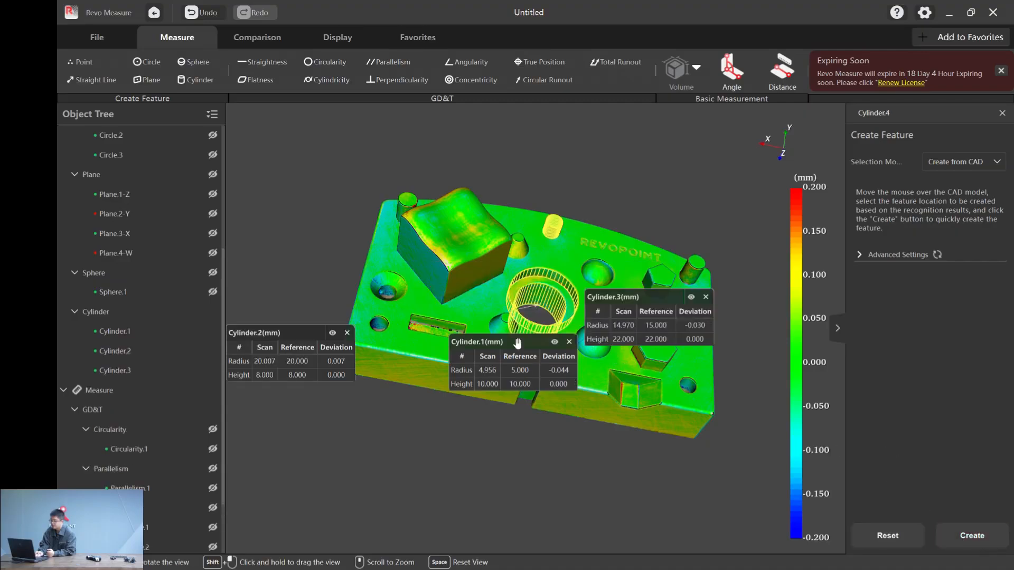
pyautogui.click(655, 340)
pyautogui.moveTo(655, 340); pyautogui.dragTo(676, 411)
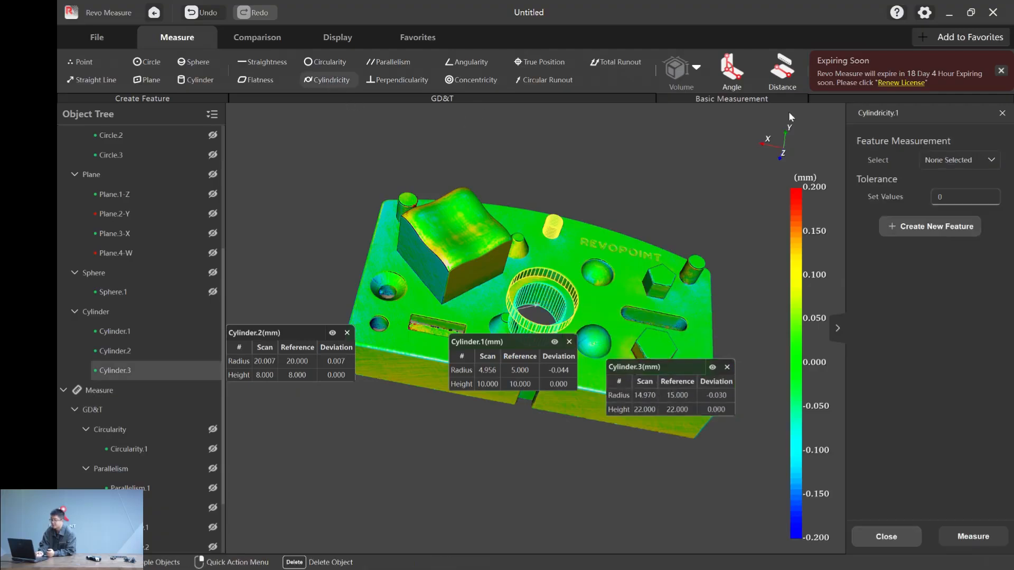
# - Measure the cylindricity of Cylinder.1 with a tolerance of 0.2
pyautogui.click(957, 160)
pyautogui.click(962, 201)
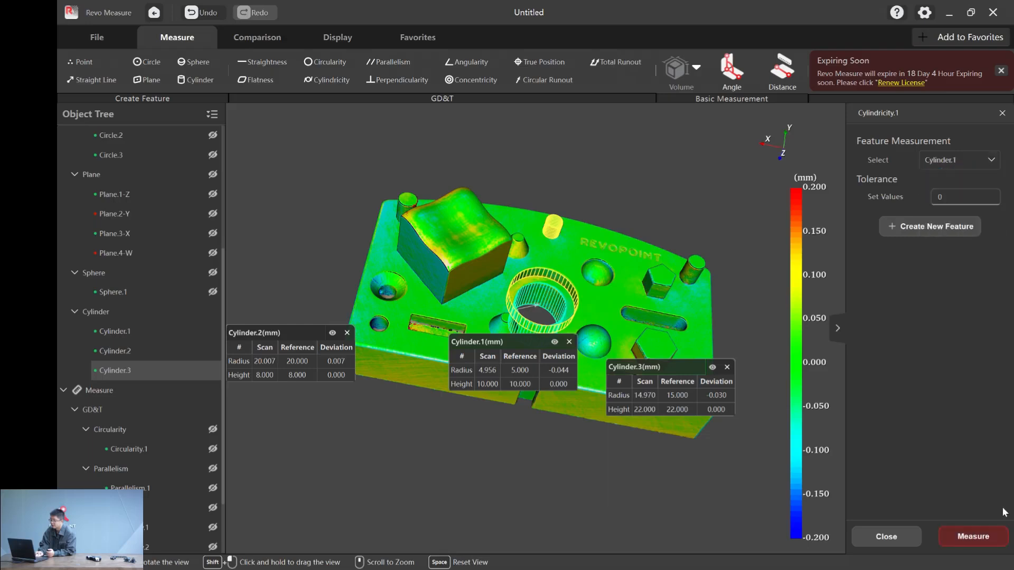
pyautogui.click(975, 198)
pyautogui.write('0')
pyautogui.click(973, 543)
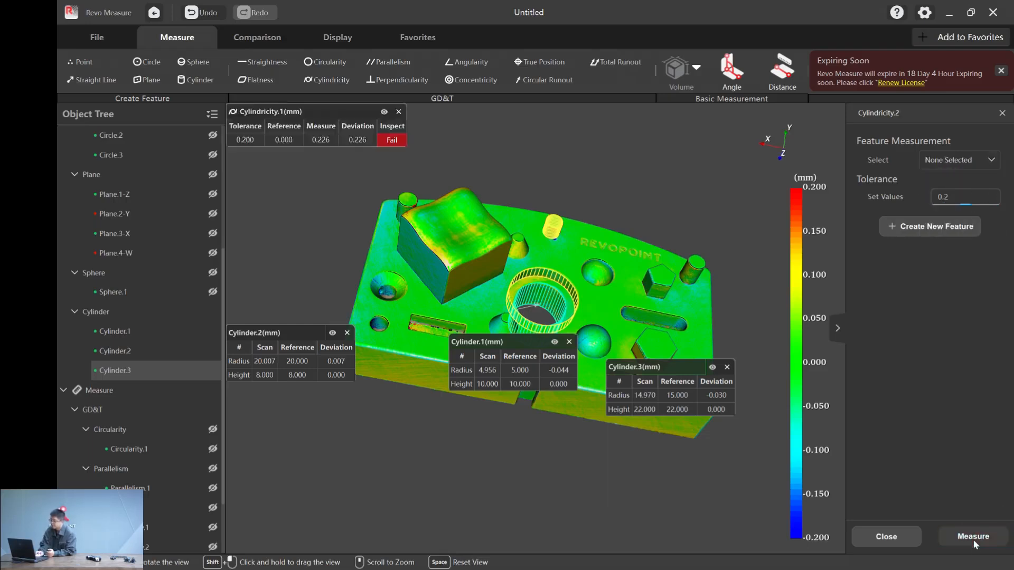
# - Measure the cylindricity of Cylinder.2 and of Cylinder.3 with a tolerance of 0.2
pyautogui.click(986, 161)
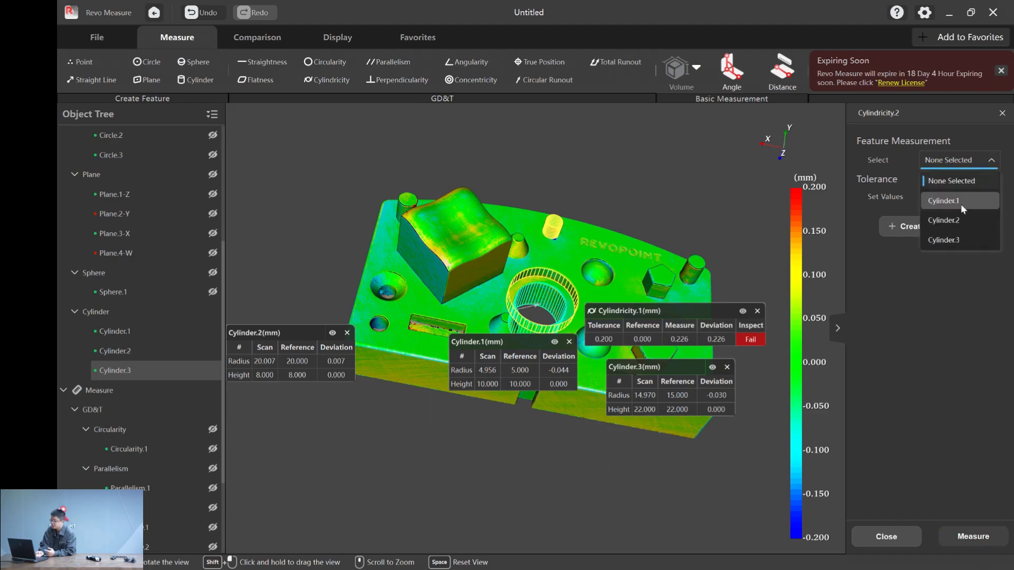
pyautogui.click(961, 219)
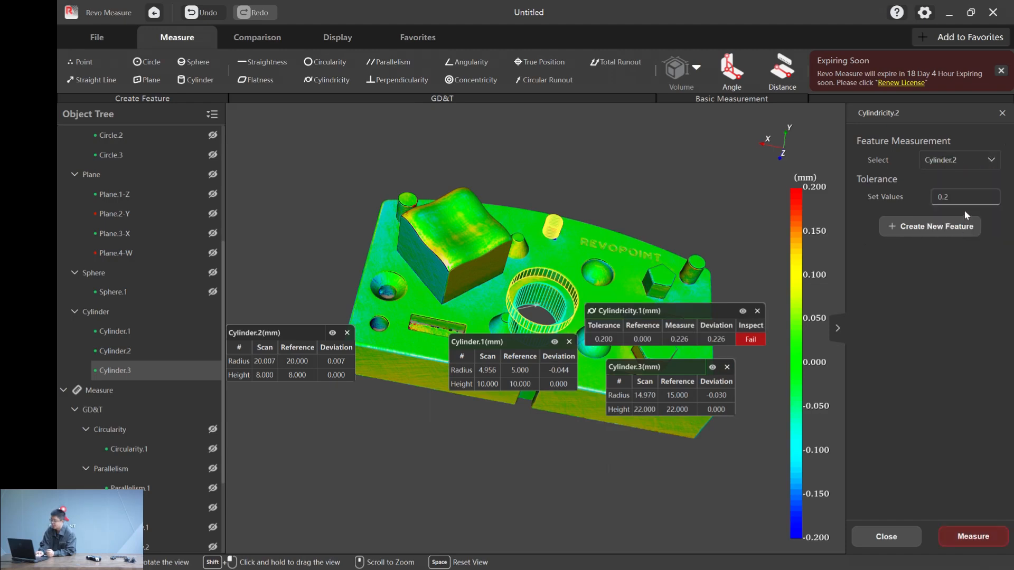
pyautogui.click(978, 537)
pyautogui.click(970, 163)
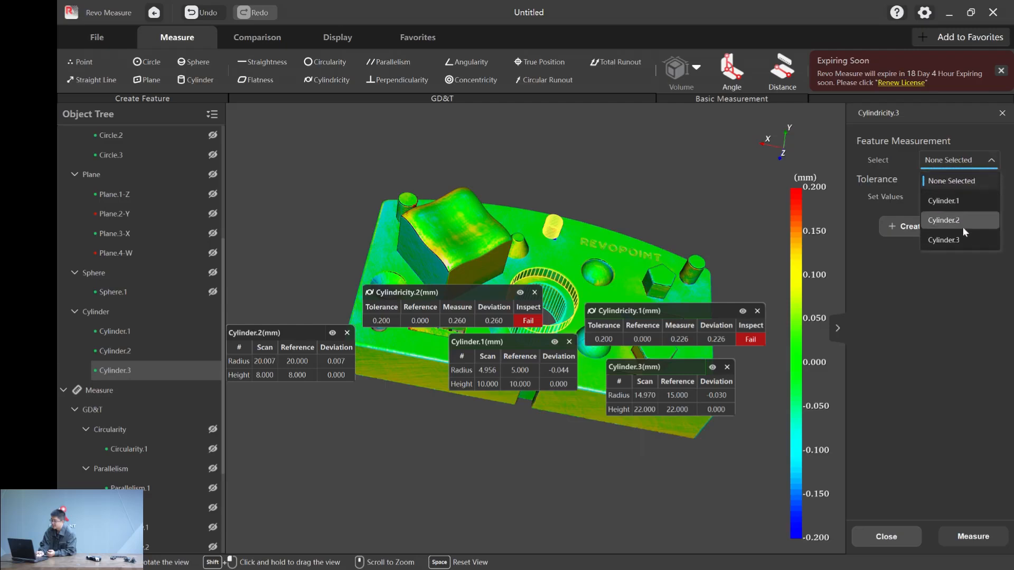
pyautogui.click(960, 237)
pyautogui.click(980, 534)
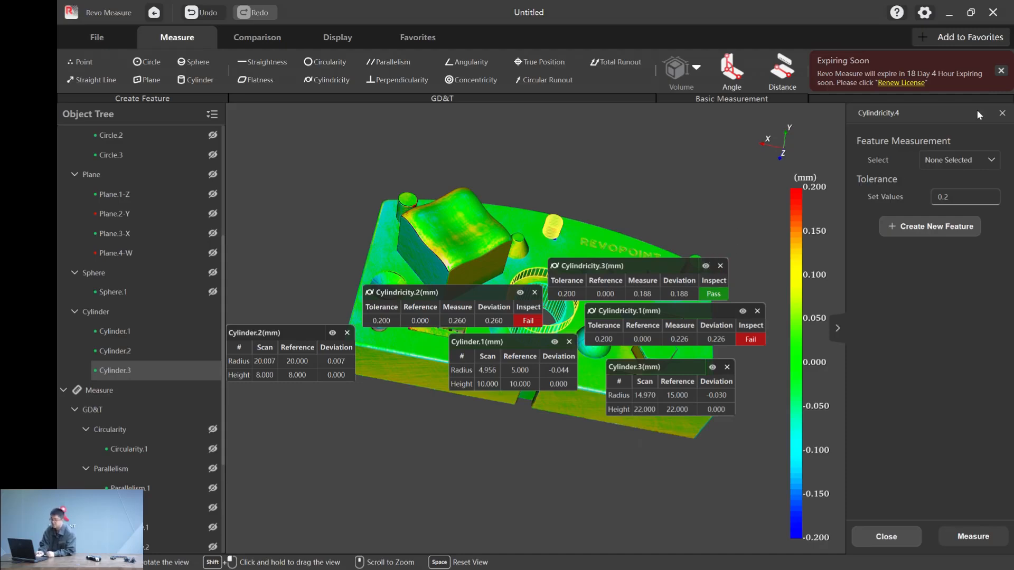
# - Delete the cylindricity result of Cylinder.3, and hide the other two cylindricity results and the Cylinder.1 feature
pyautogui.click(720, 266)
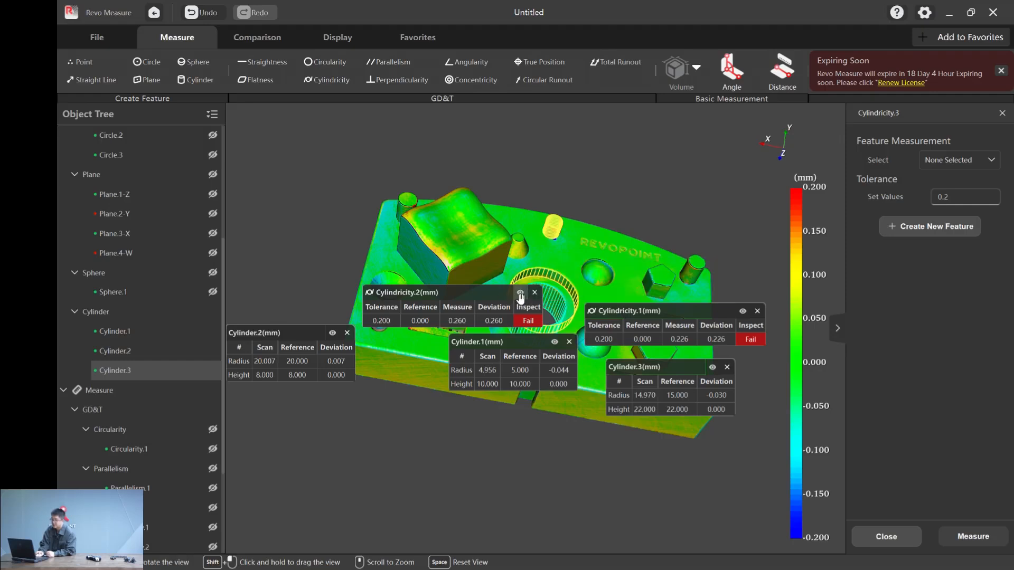
pyautogui.click(520, 293)
pyautogui.click(743, 312)
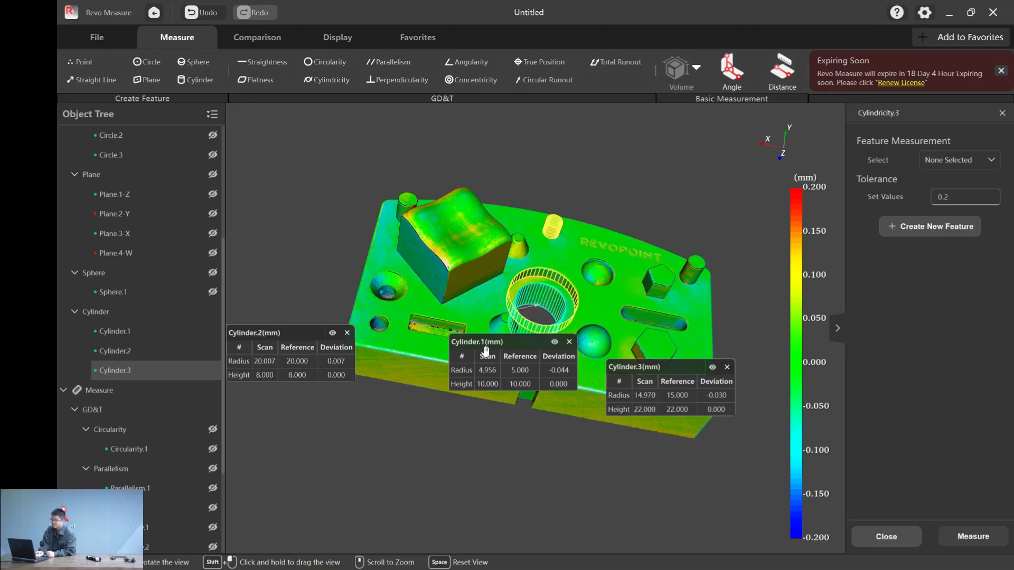
pyautogui.click(555, 341)
pyautogui.moveTo(439, 420)
pyautogui.mouseDown()
pyautogui.moveTo(433, 433)
pyautogui.moveTo(438, 414)
pyautogui.mouseUp()
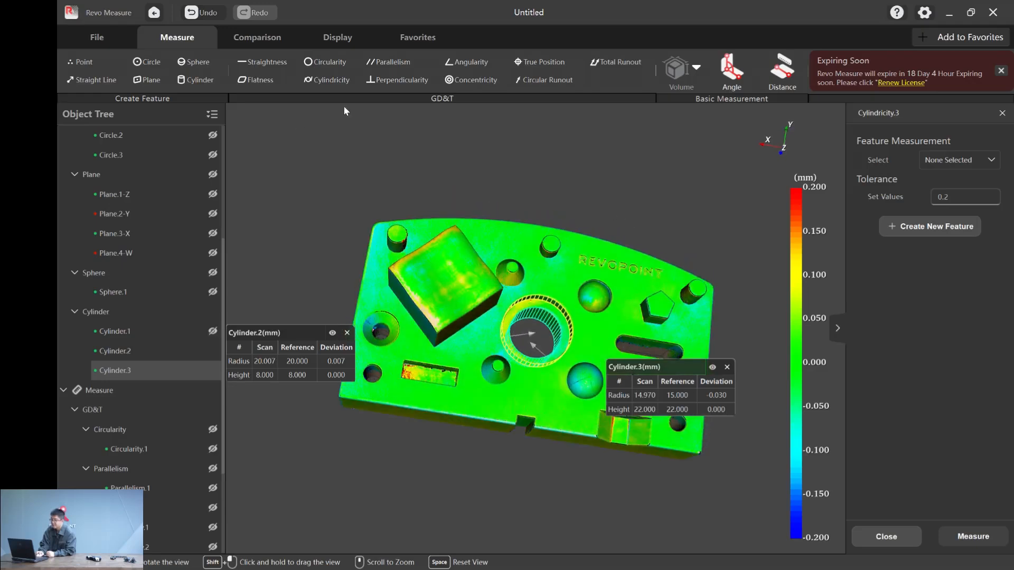
# - Start a concentricity measurement and set the Cylinder.3 feature as datum H
pyautogui.click(472, 80)
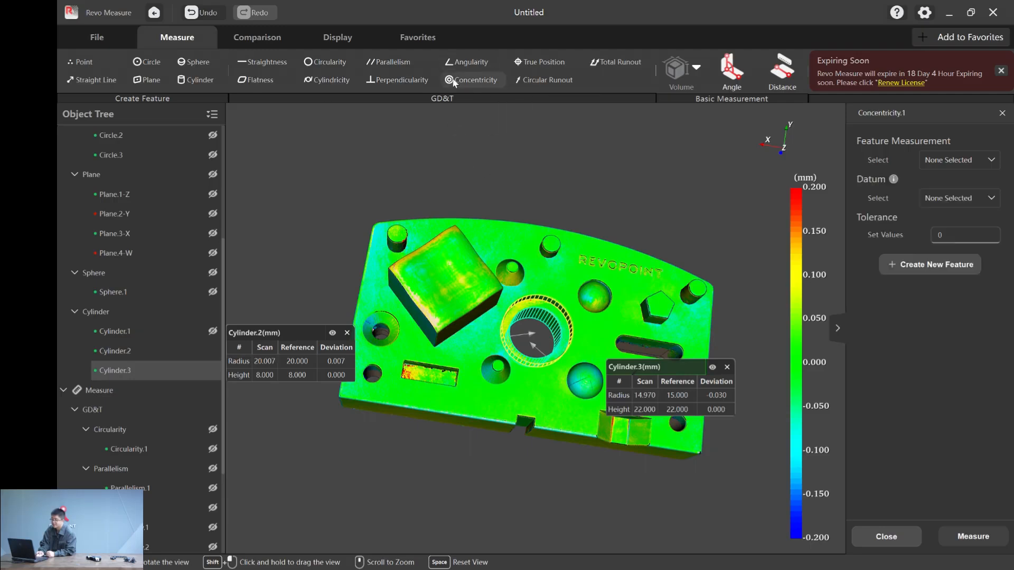
pyautogui.click(946, 159)
pyautogui.scroll(-2, 959, 223)
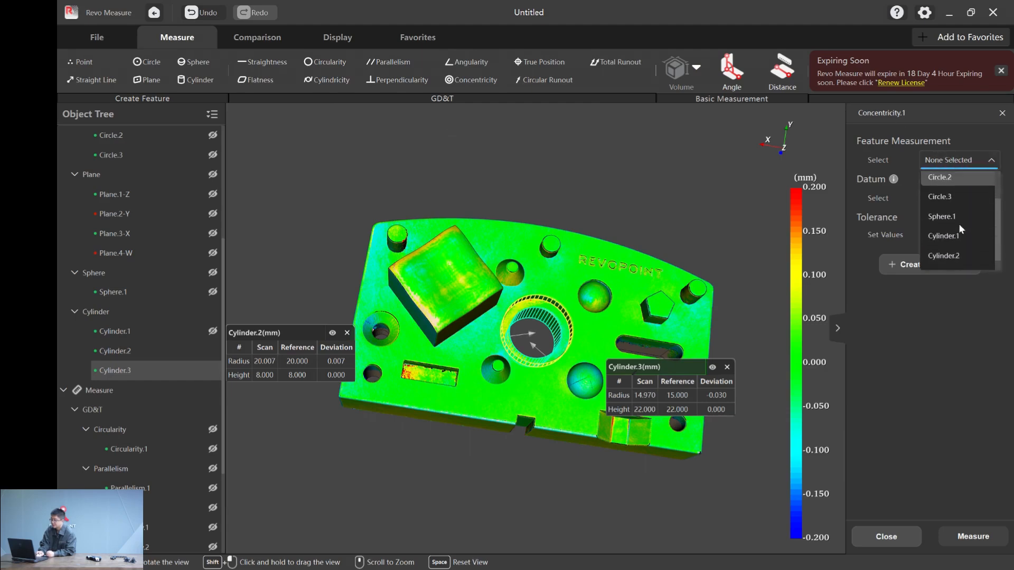
pyautogui.click(943, 260)
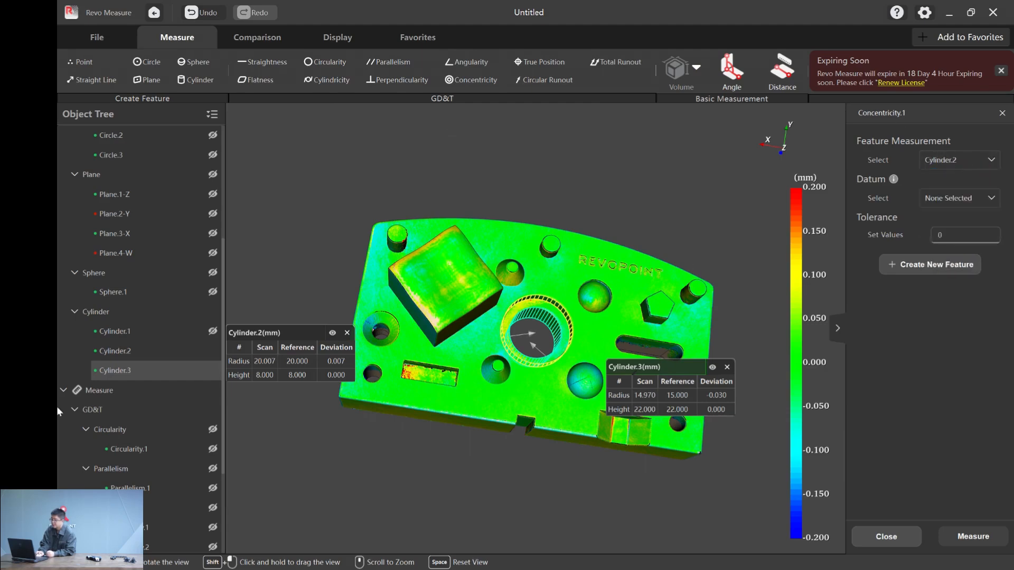
pyautogui.rightClick(138, 372)
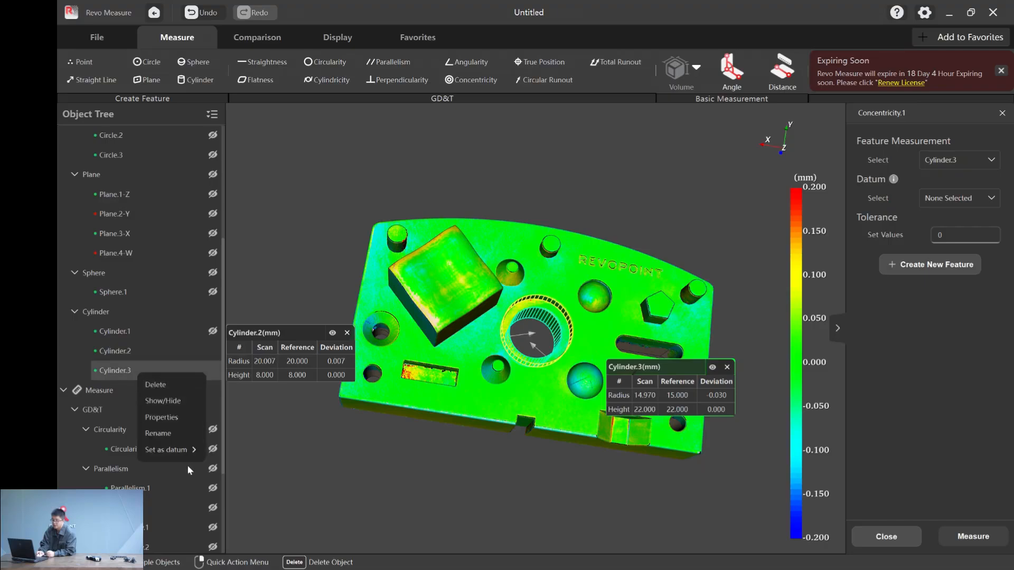
pyautogui.moveTo(179, 449)
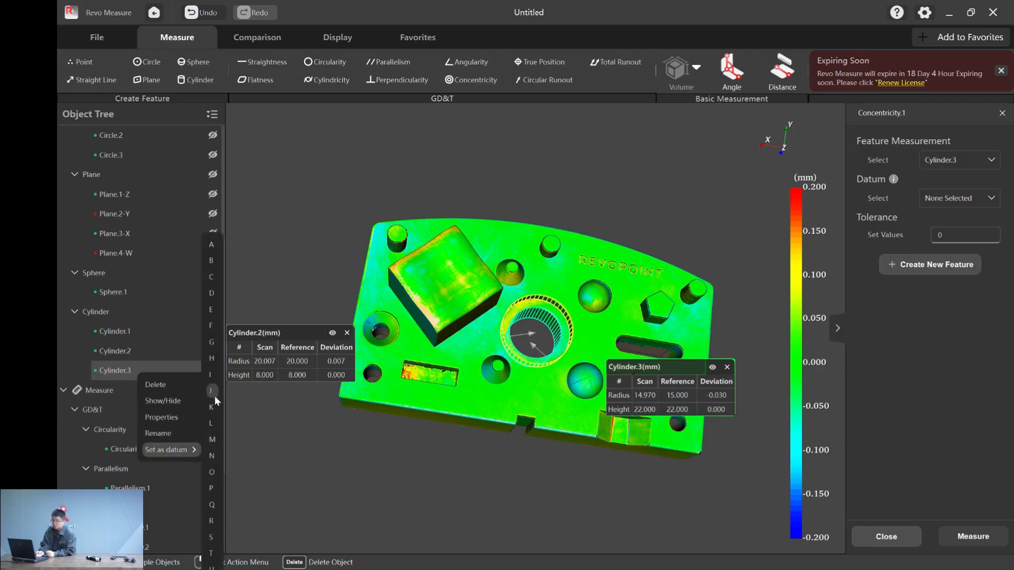
pyautogui.click(212, 358)
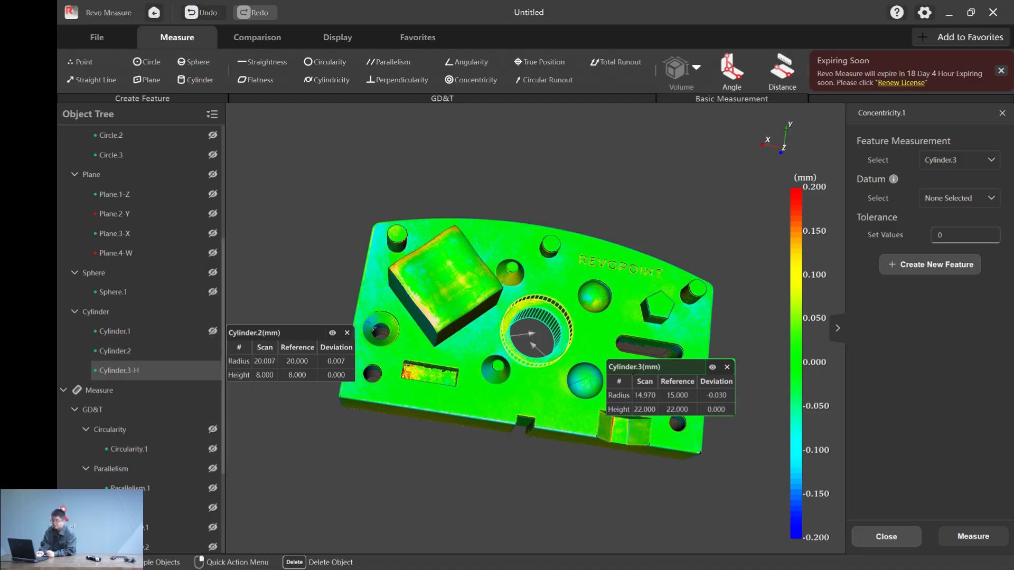
# - Measure the concentricity of Cylinder.2 against datum H with a tolerance of 0.2
pyautogui.click(985, 198)
pyautogui.click(964, 236)
pyautogui.click(961, 229)
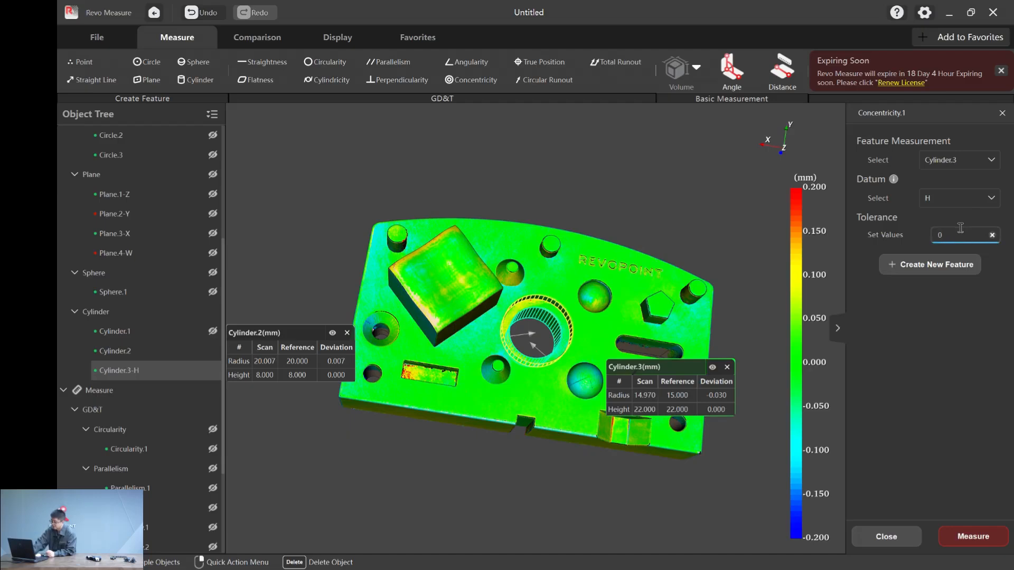
pyautogui.click(979, 158)
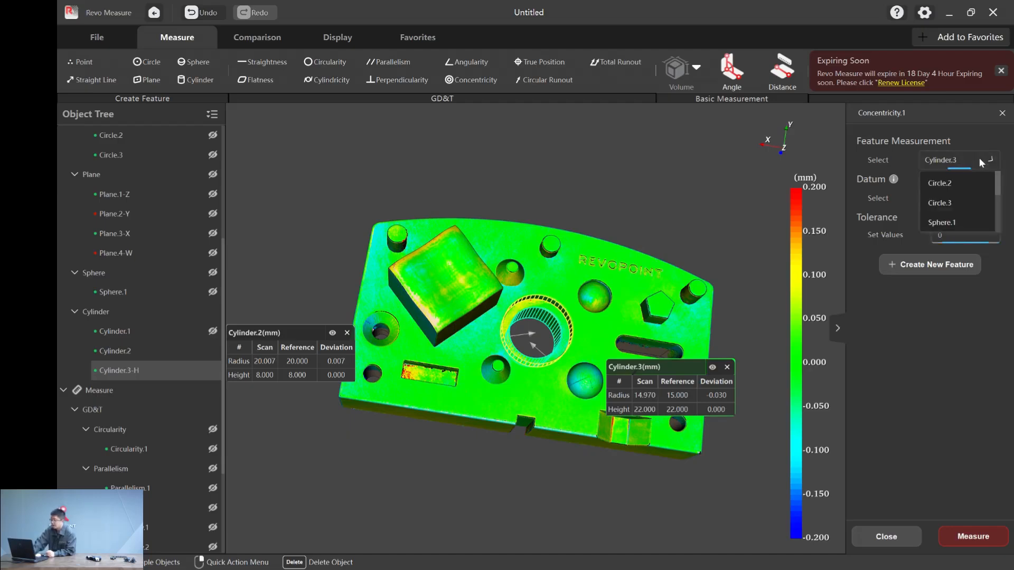
pyautogui.scroll(-2, 968, 259)
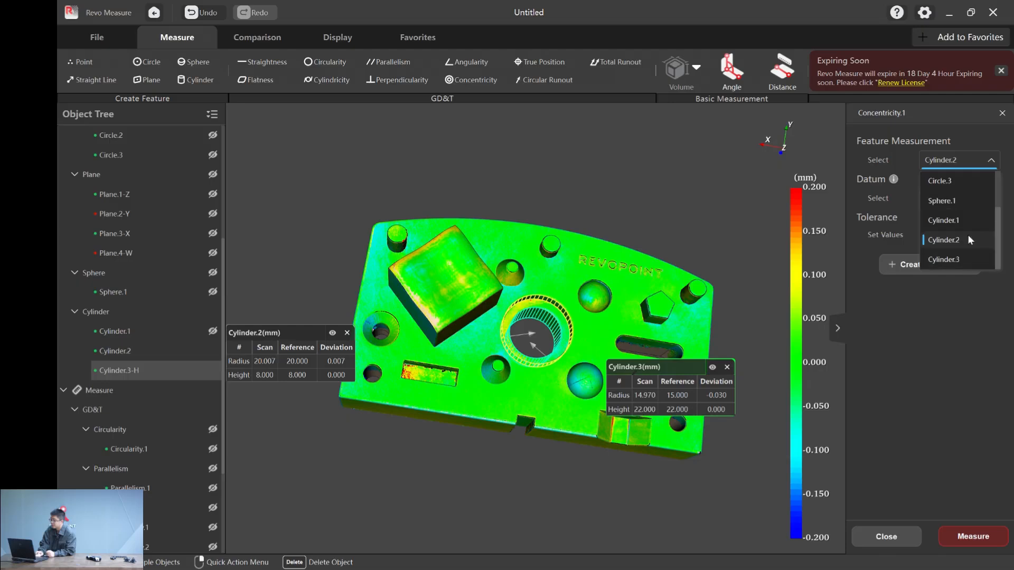
pyautogui.click(968, 234)
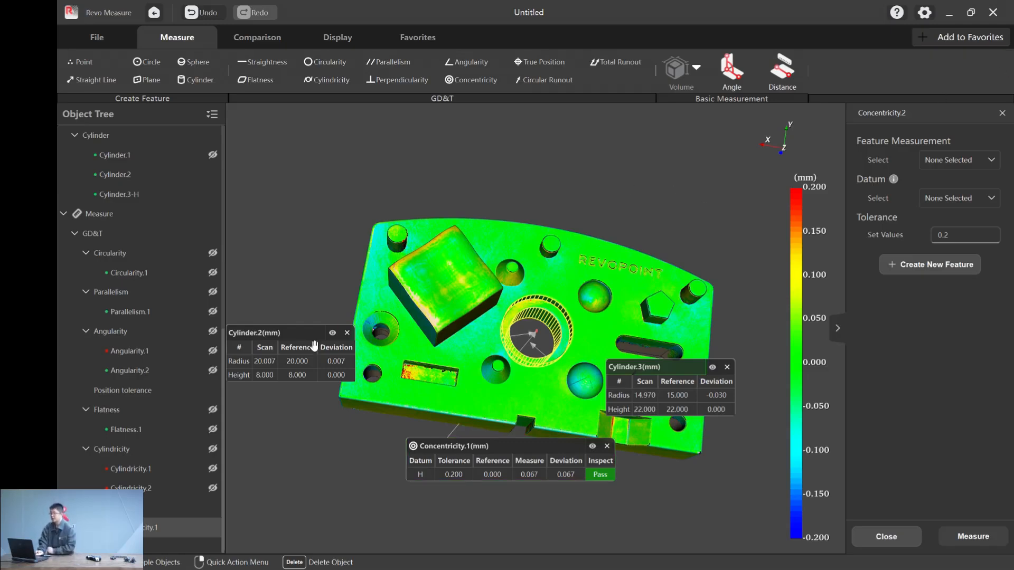
# - Hide the Cylinder.2 and Cylinder.3 features and the concentricity result
pyautogui.click(347, 332)
pyautogui.click(592, 446)
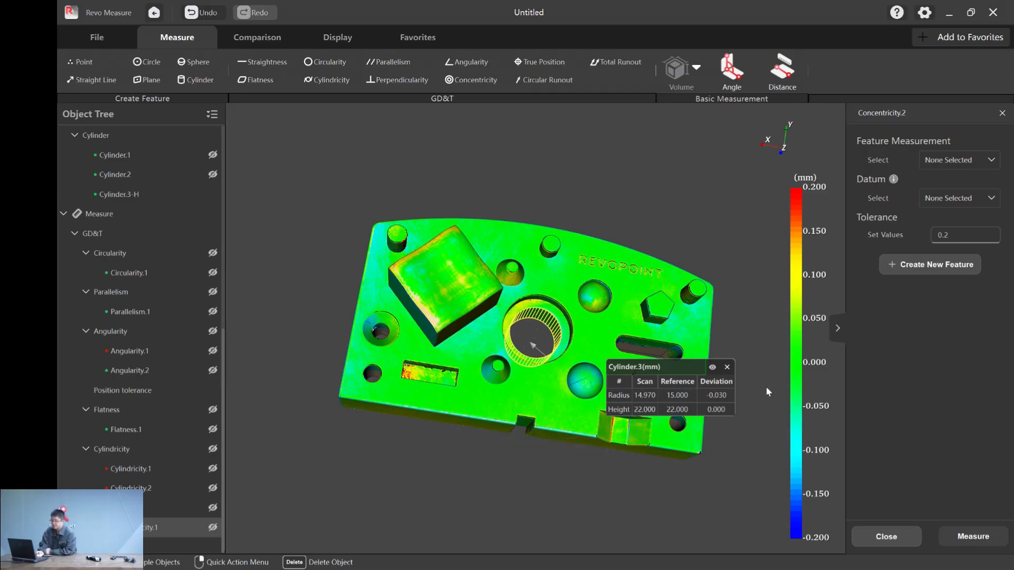
pyautogui.click(712, 367)
# - Show the existing plane features and create a plane from CAD on the end face opposite Plane.4
pyautogui.scroll(8, 138, 347)
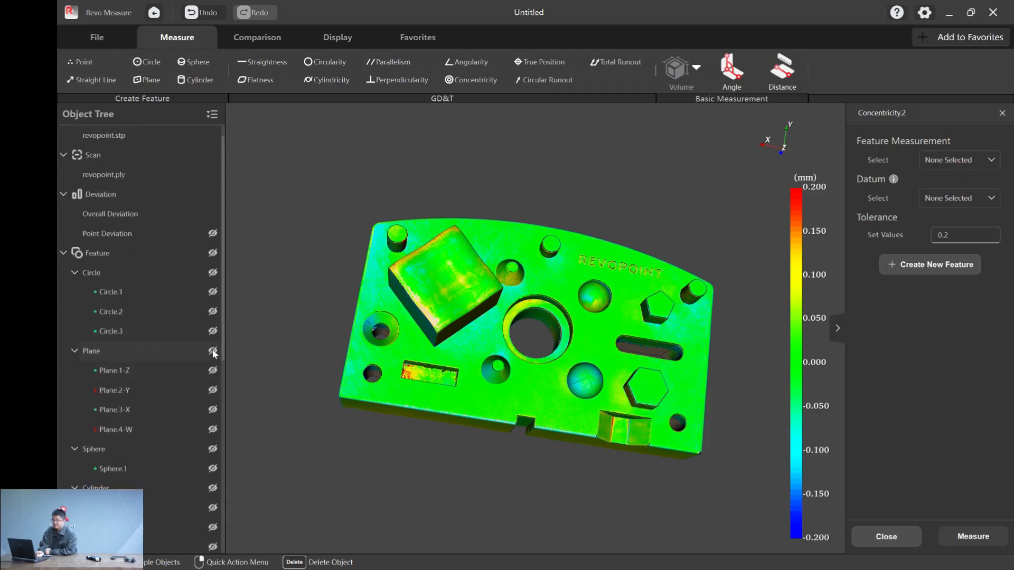
pyautogui.moveTo(308, 290); pyautogui.dragTo(382, 265)
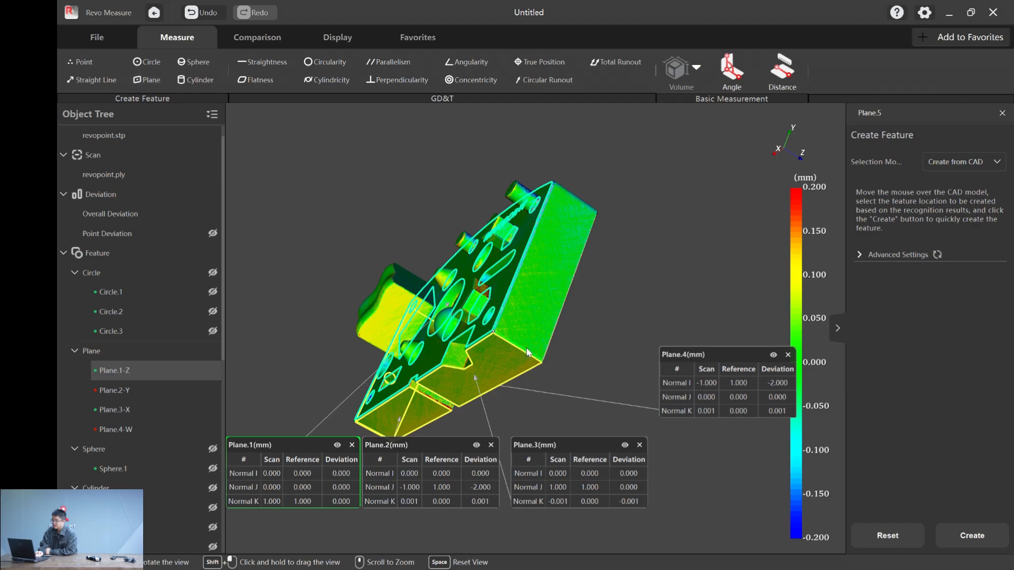
pyautogui.click(576, 289)
pyautogui.click(966, 537)
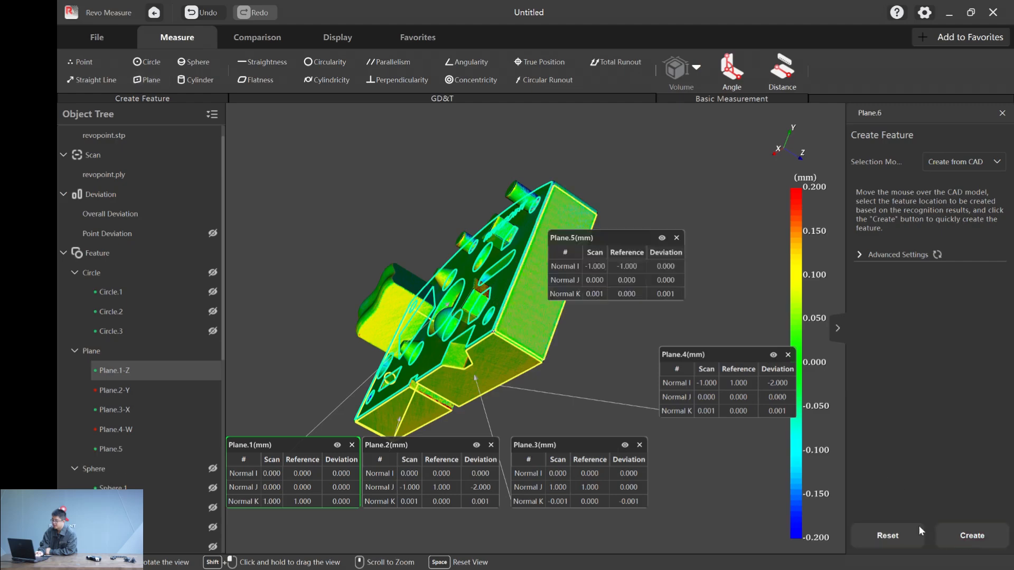
# - Hide Plane.1, Plane.2 and Plane.3, and move the Plane.4 and Plane.5 labels to opposite sides of the part
pyautogui.moveTo(452, 196); pyautogui.dragTo(444, 341)
pyautogui.click(337, 445)
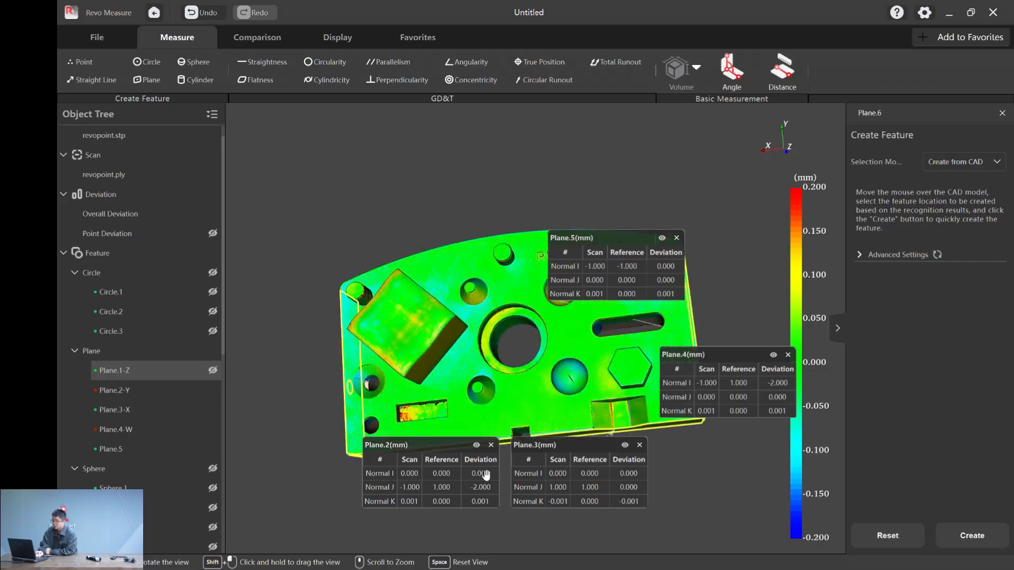
pyautogui.click(477, 445)
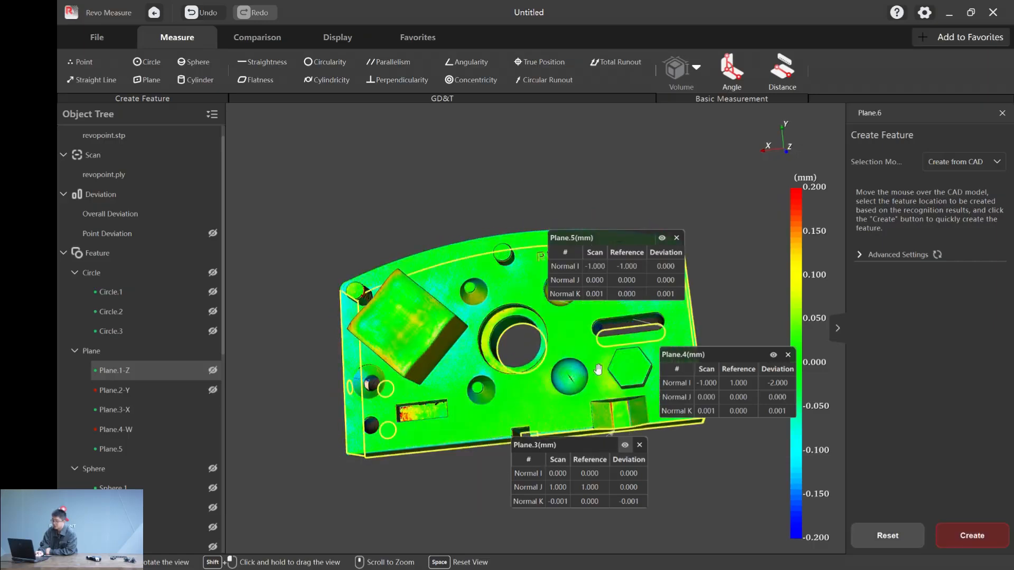
pyautogui.click(624, 445)
pyautogui.moveTo(720, 354); pyautogui.dragTo(246, 407)
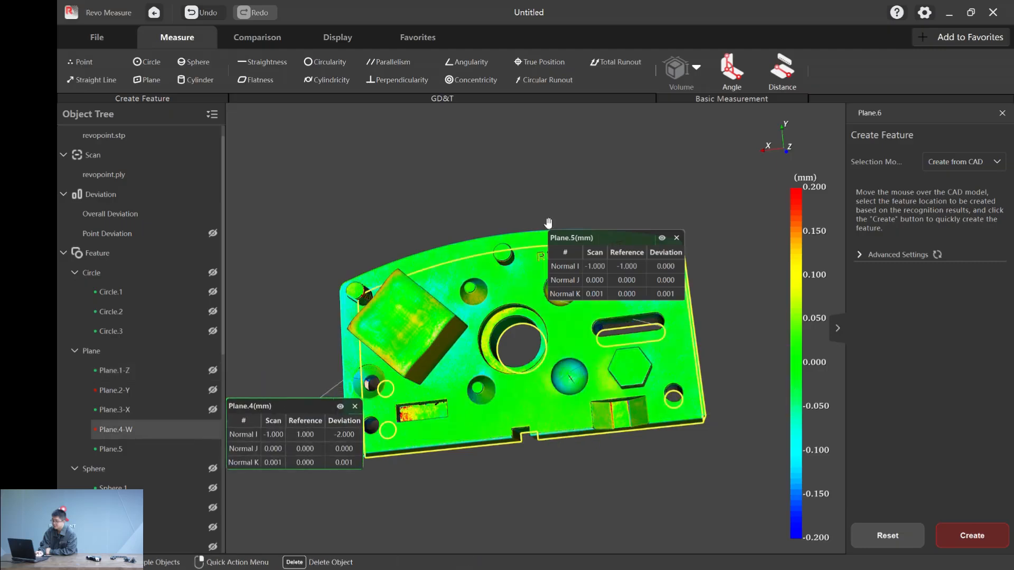
pyautogui.moveTo(507, 203); pyautogui.dragTo(534, 215)
pyautogui.moveTo(595, 240); pyautogui.dragTo(769, 338)
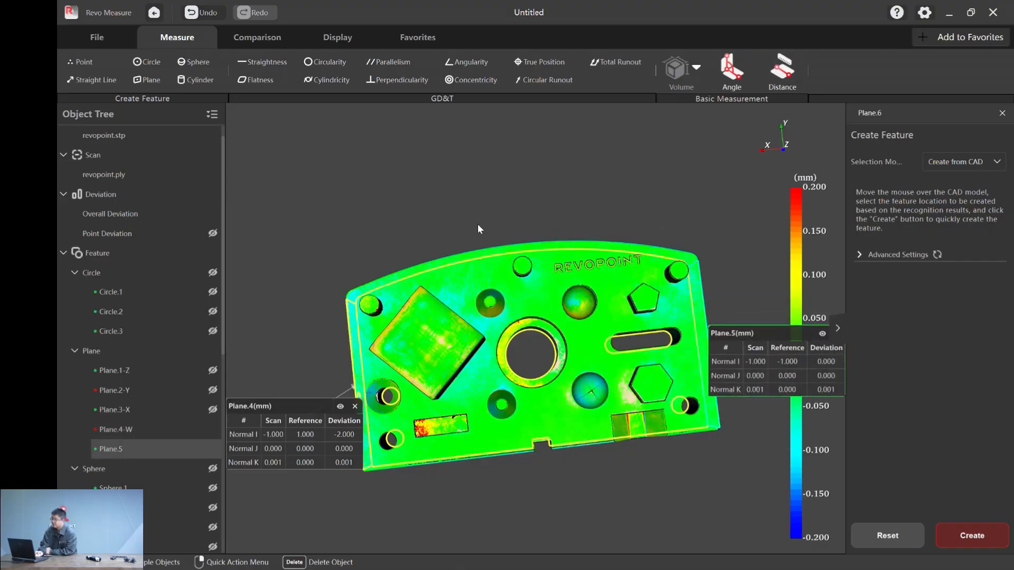
# - Start a distance measurement with Plane.4 as the first feature and Plane.5 as the second
pyautogui.click(785, 83)
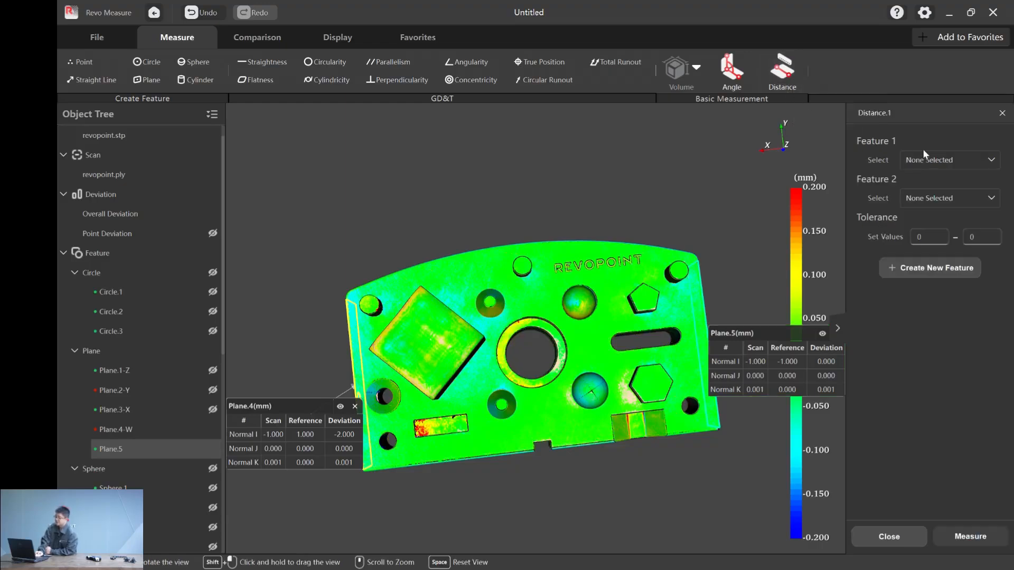
pyautogui.click(948, 160)
pyautogui.scroll(-3, 943, 229)
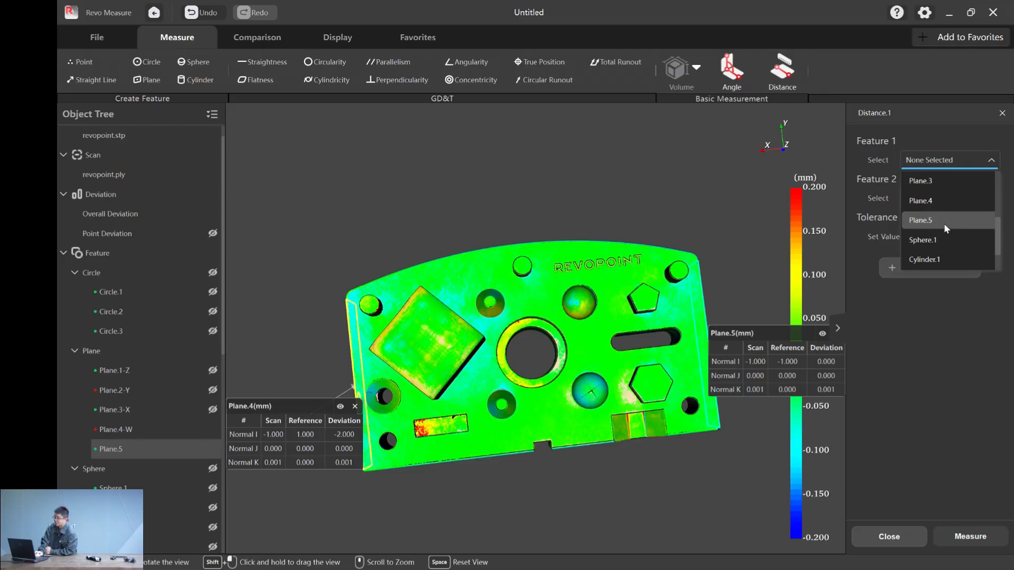
pyautogui.click(945, 205)
pyautogui.click(956, 197)
pyautogui.scroll(-3, 949, 262)
pyautogui.click(945, 240)
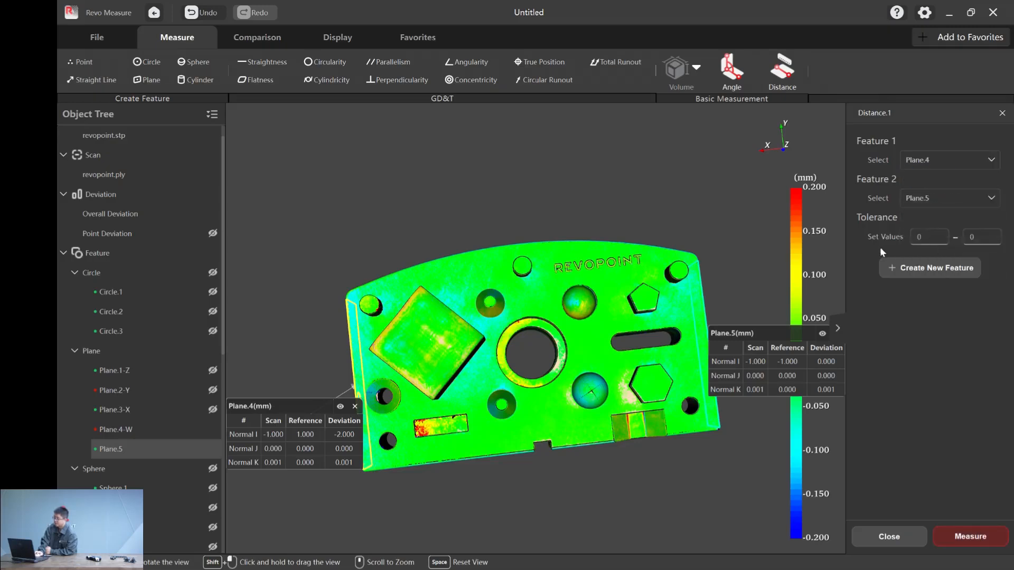
# - Measure the plane-to-plane distance with a tolerance of -0.2 to 0.2, and move its label above the part
pyautogui.doubleClick(923, 239)
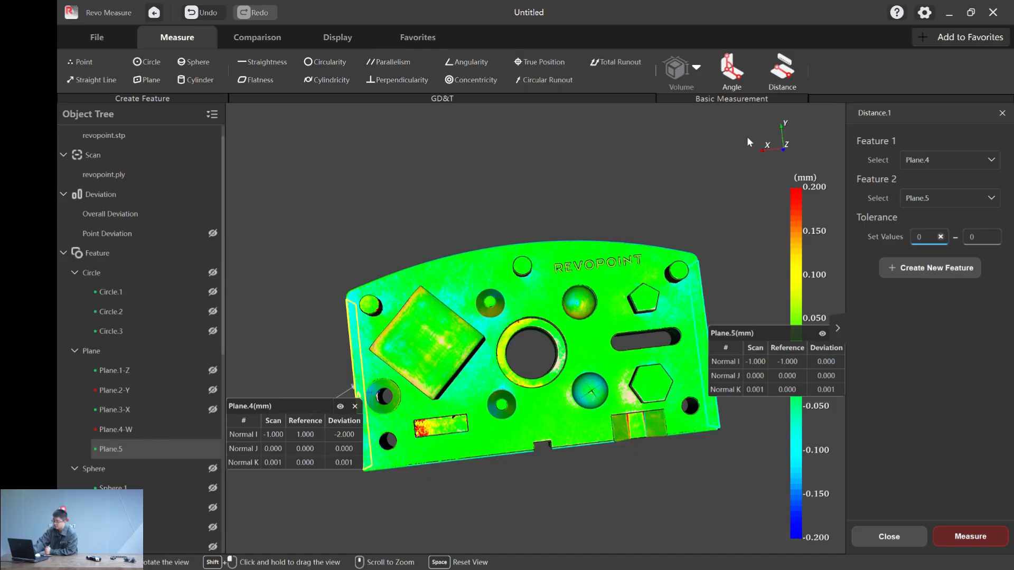
pyautogui.write('-0.2')
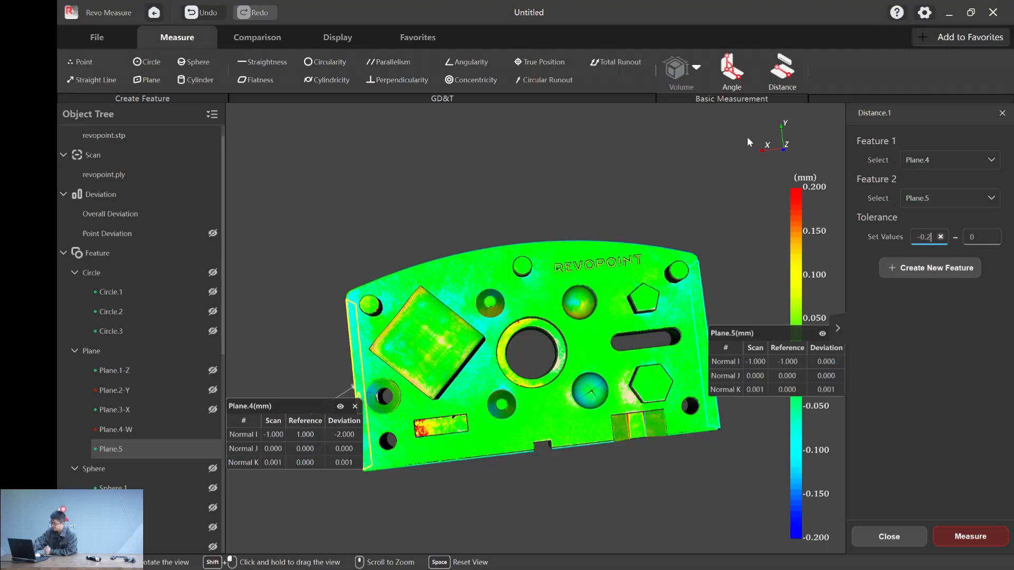
pyautogui.click(975, 236)
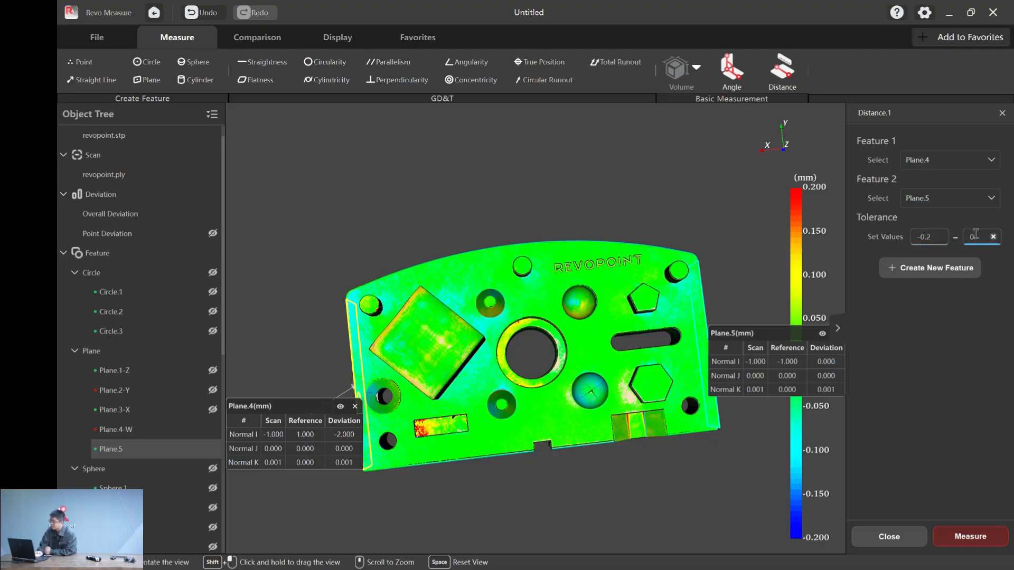
pyautogui.click(996, 536)
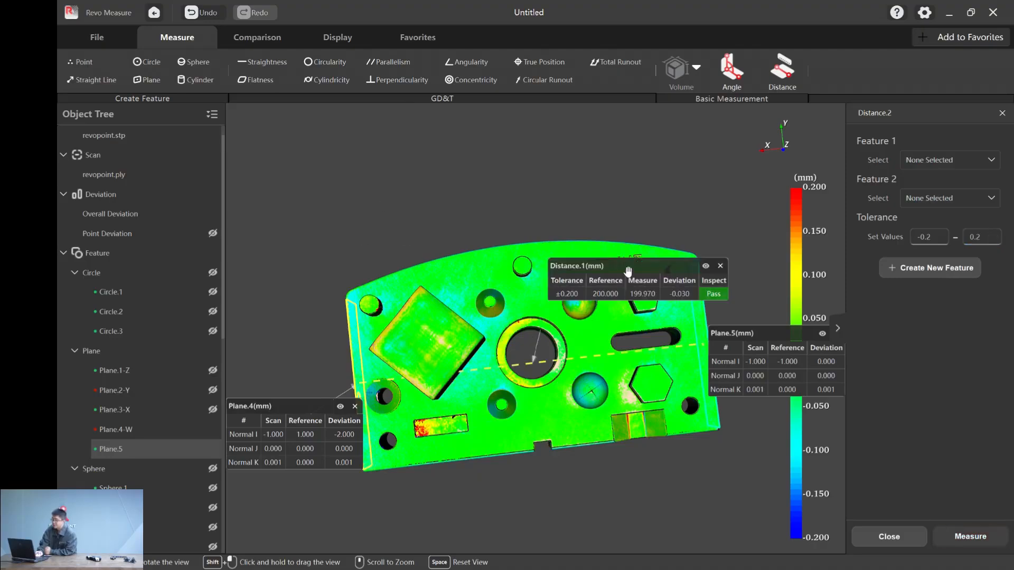
pyautogui.moveTo(628, 272); pyautogui.dragTo(587, 195)
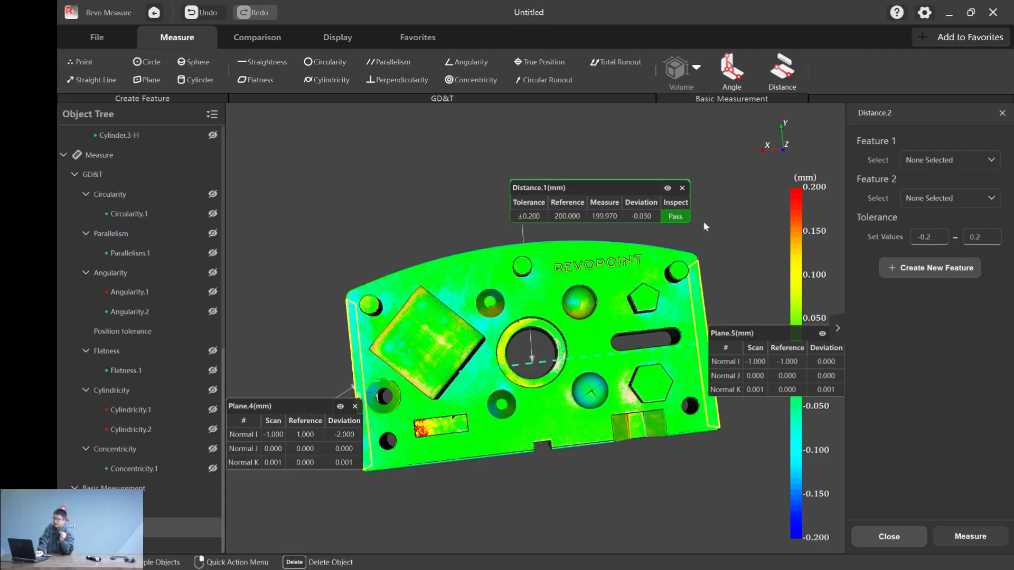
# - Set the tolerance of the second distance measurement to -0.02 to 0.02
pyautogui.click(937, 239)
pyautogui.press('BackSpace')
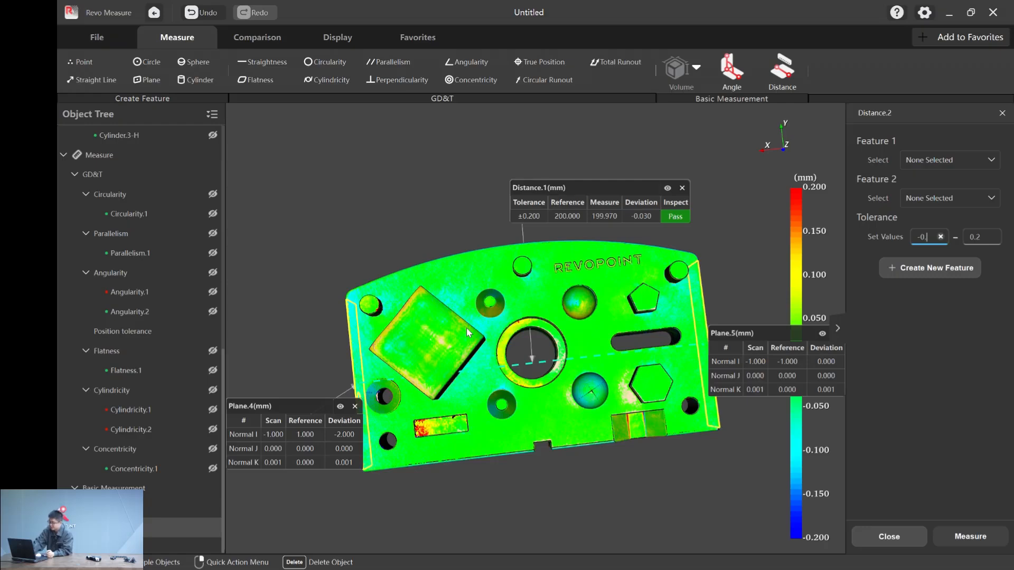
pyautogui.write('02')
pyautogui.click(1000, 237)
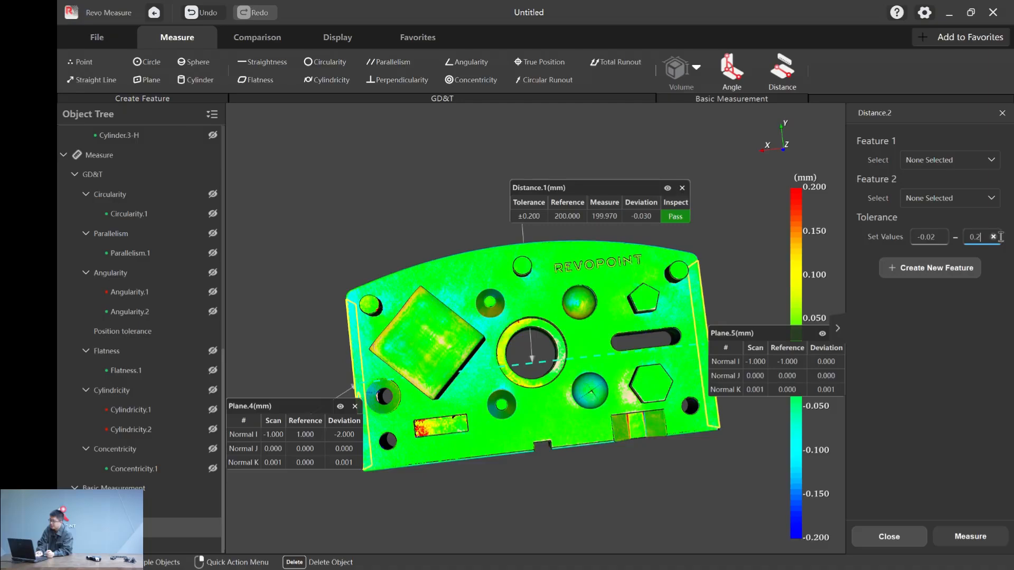
pyautogui.write('02')
# - Measure the distance between Plane.4 and Plane.5 again, and move the new label beside the Distance.1 label
pyautogui.click(957, 159)
pyautogui.scroll(-3, 966, 219)
pyautogui.click(950, 214)
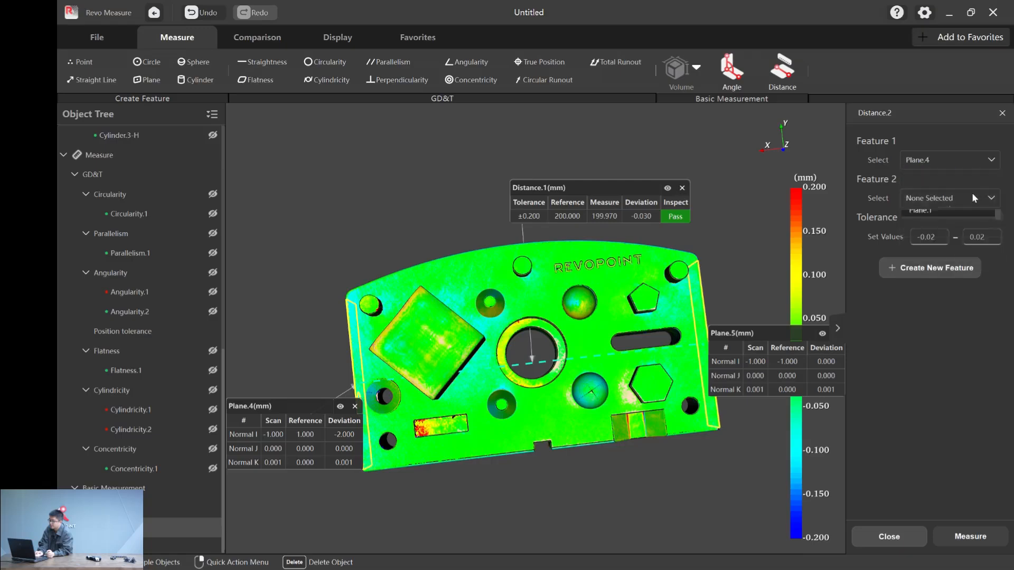
pyautogui.click(972, 197)
pyautogui.scroll(-3, 957, 263)
pyautogui.click(952, 221)
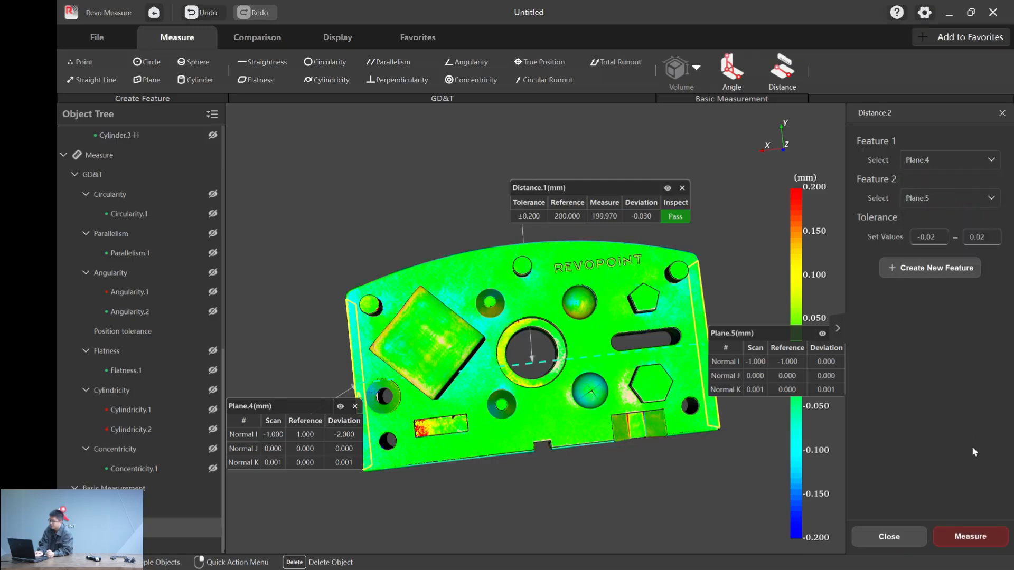
pyautogui.click(970, 535)
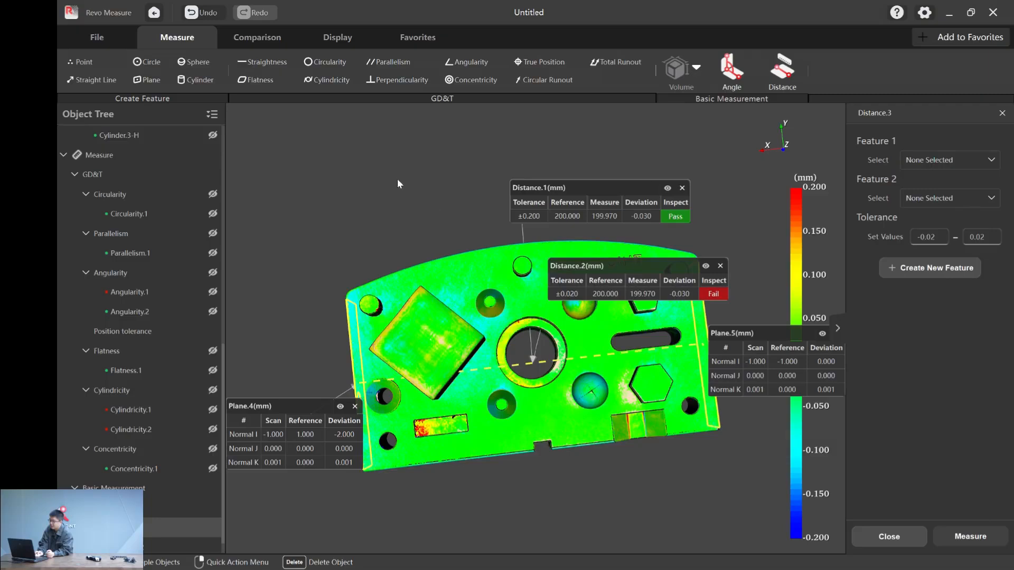
pyautogui.moveTo(646, 275); pyautogui.dragTo(411, 196)
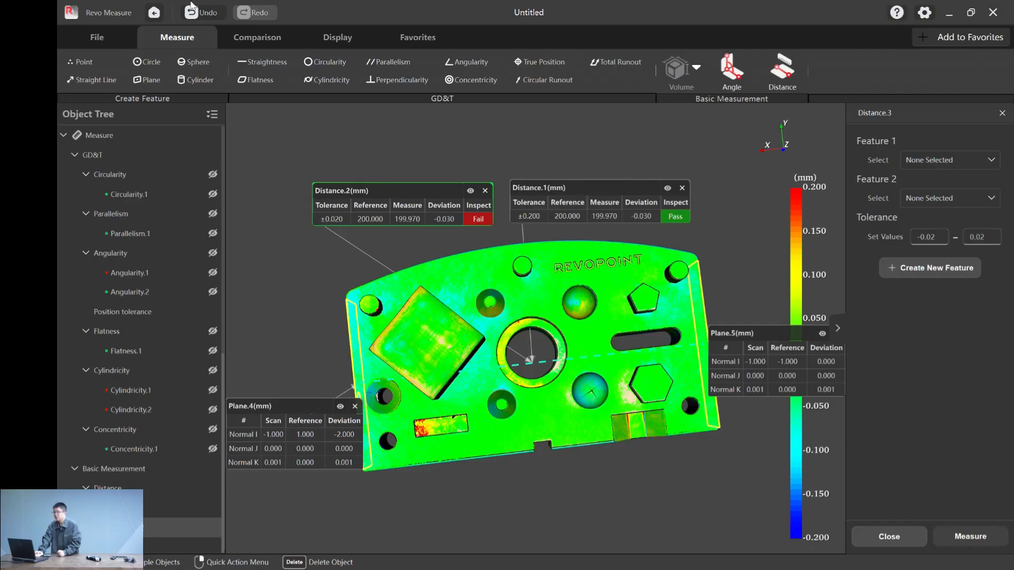
pyautogui.click(269, 38)
pyautogui.click(369, 36)
pyautogui.click(404, 38)
pyautogui.click(360, 38)
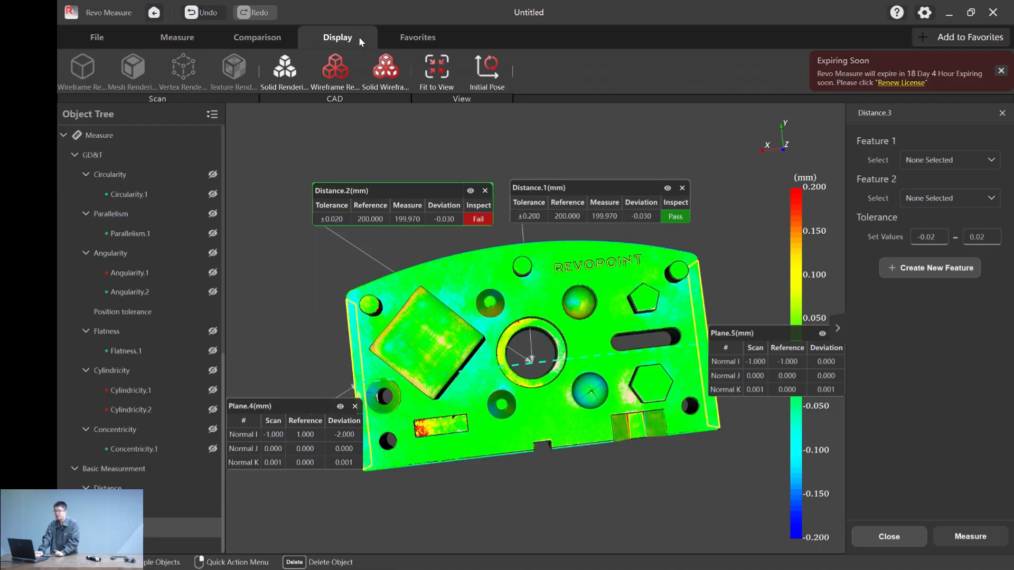
# - Start generating a measurement report and set its file name to Ash1117
pyautogui.click(96, 38)
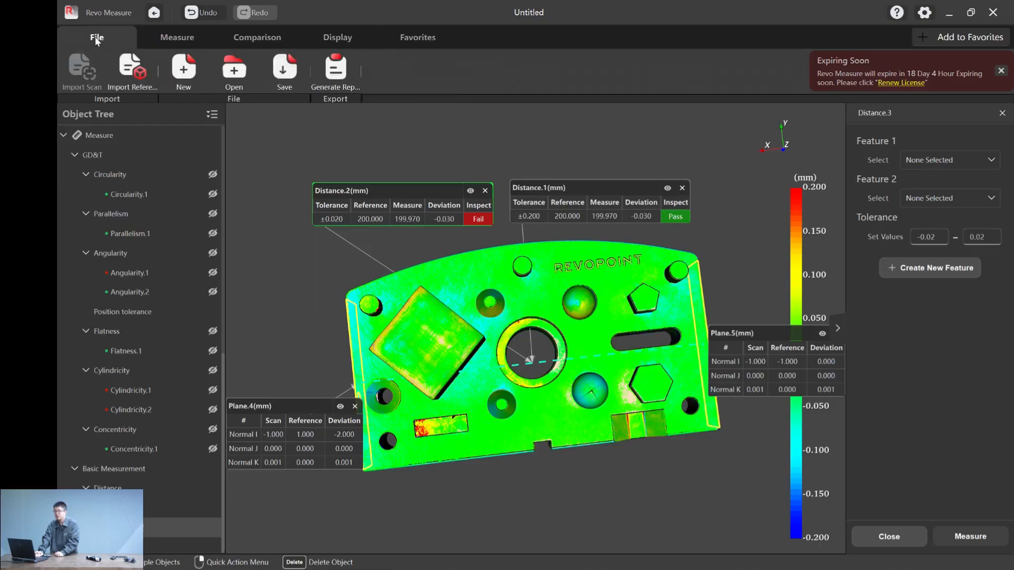
pyautogui.click(343, 79)
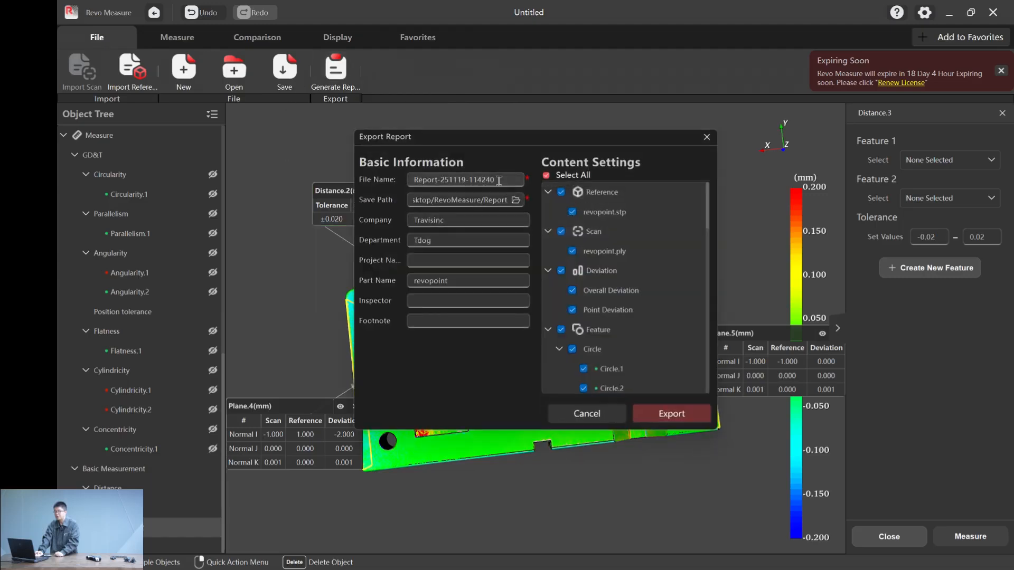
pyautogui.doubleClick(509, 180)
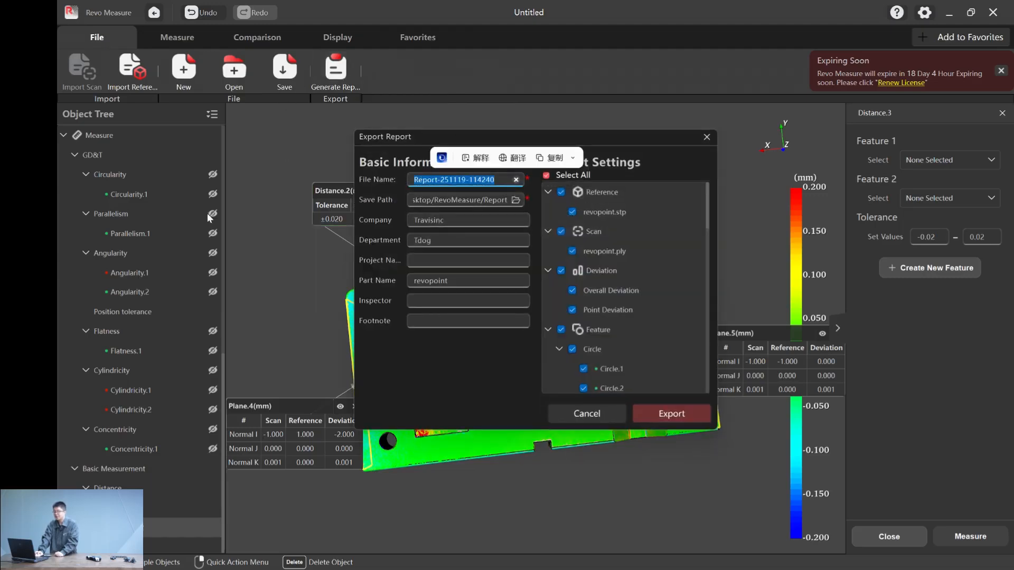
pyautogui.write('Ash')
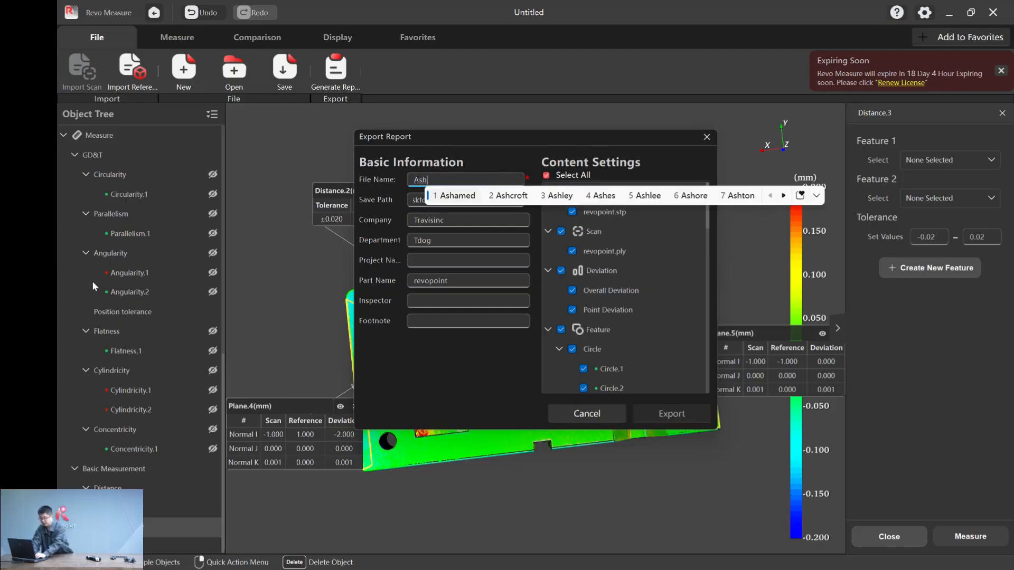
pyautogui.write('11')
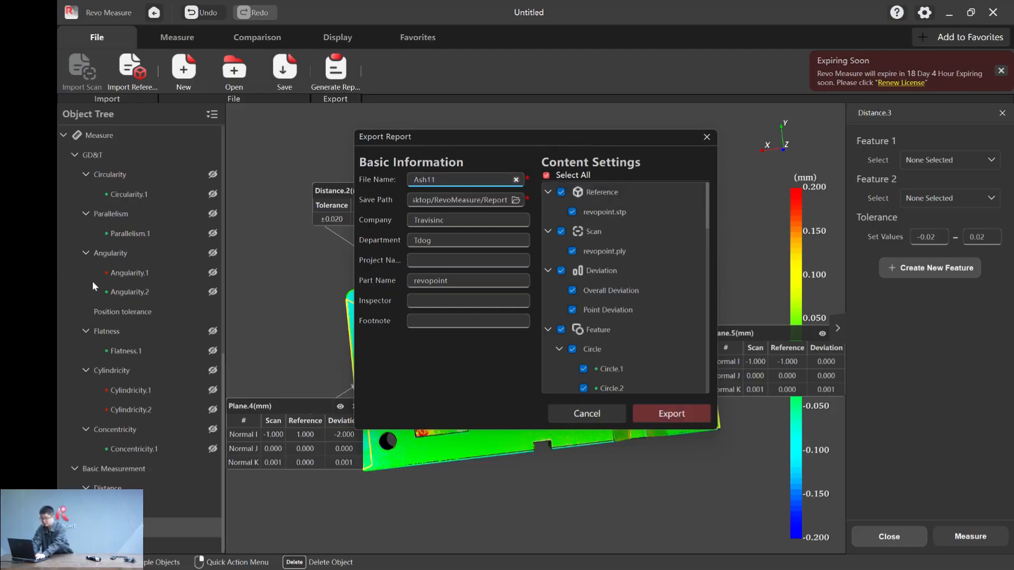
pyautogui.write('17')
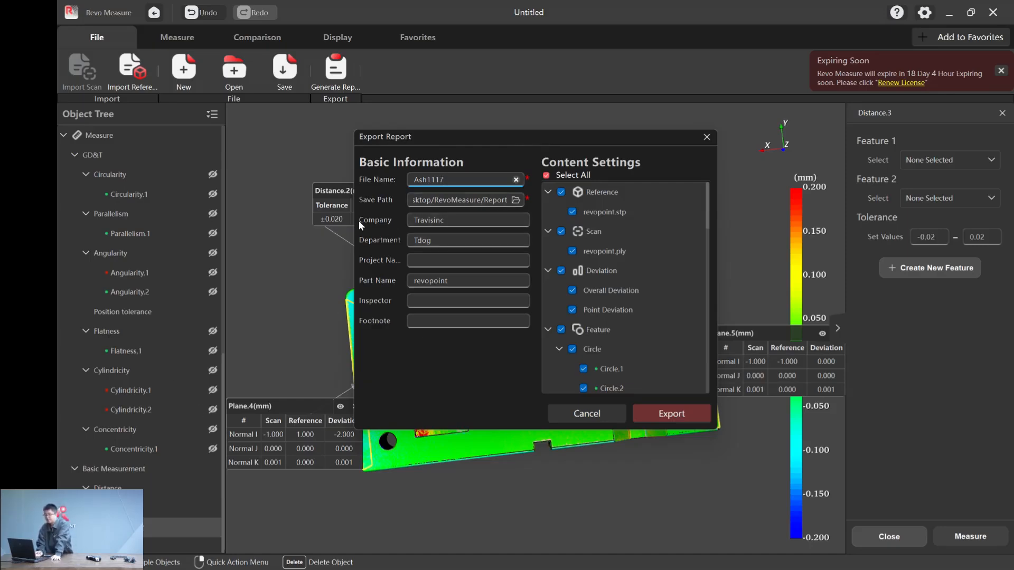
# - Set the report's company to Revopoint and its department to Video production, keeping revopoint as the part name
pyautogui.doubleClick(457, 219)
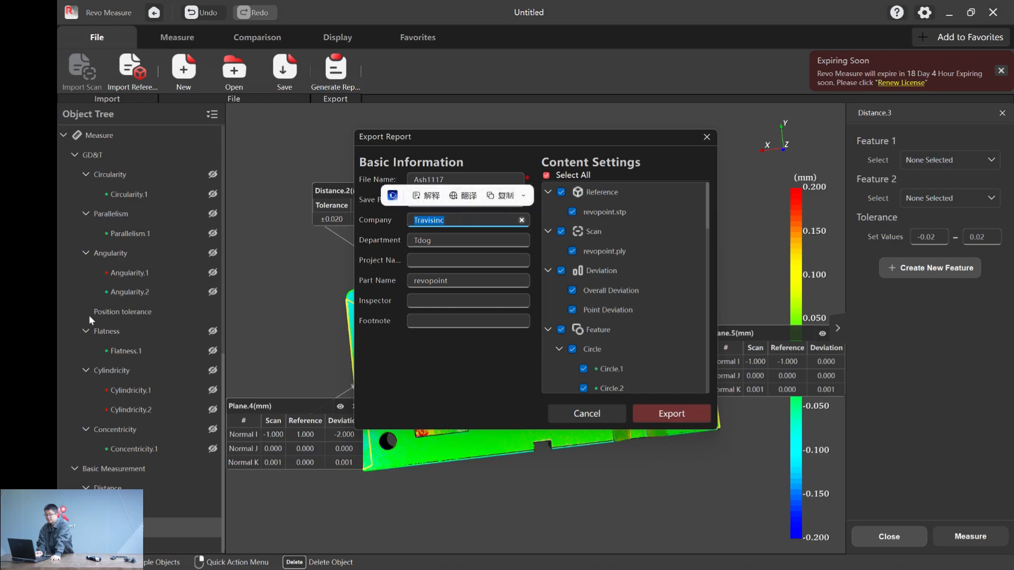
pyautogui.write('Revopoint')
pyautogui.press('Tab')
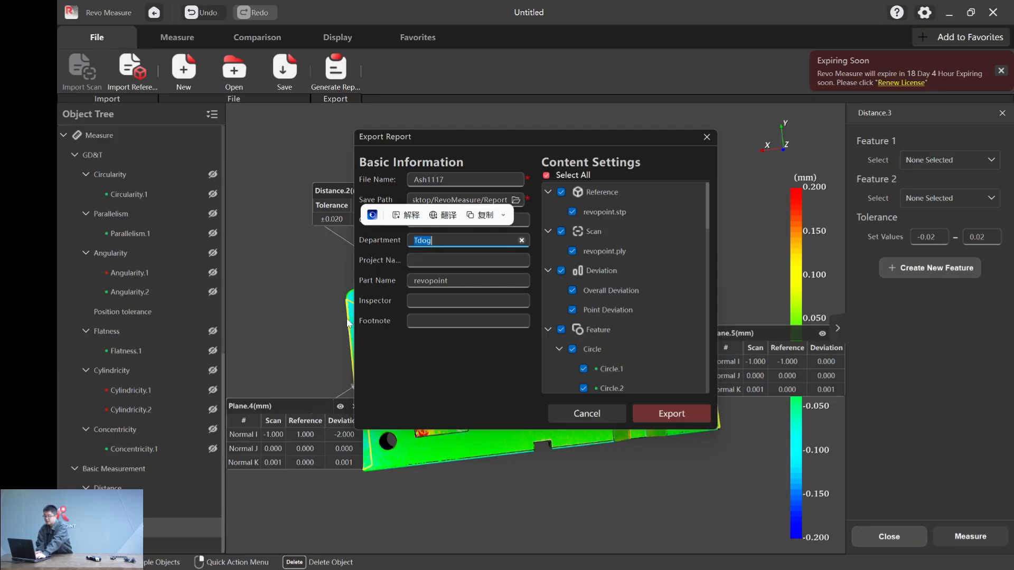
pyautogui.write('Video production')
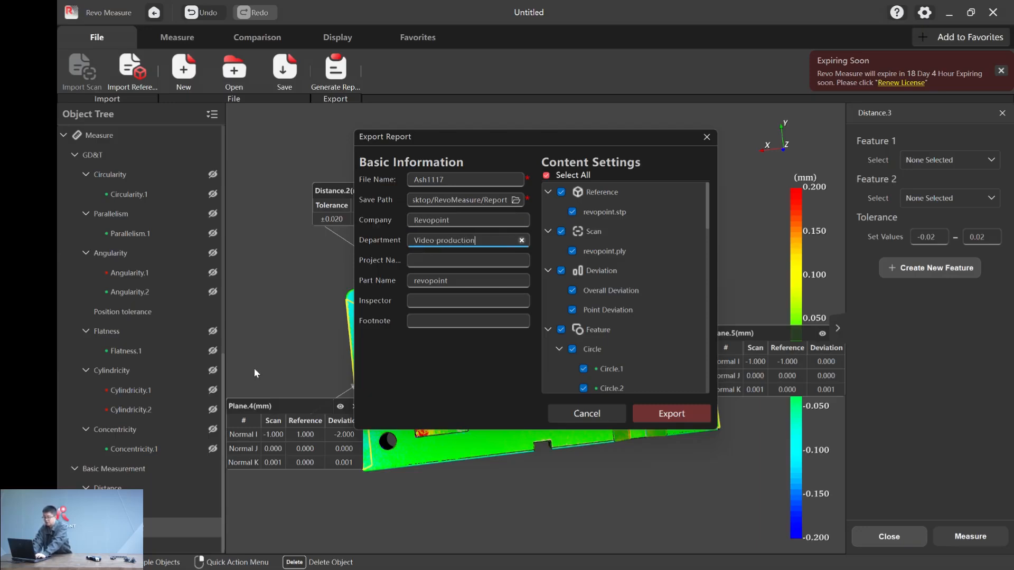
pyautogui.click(463, 278)
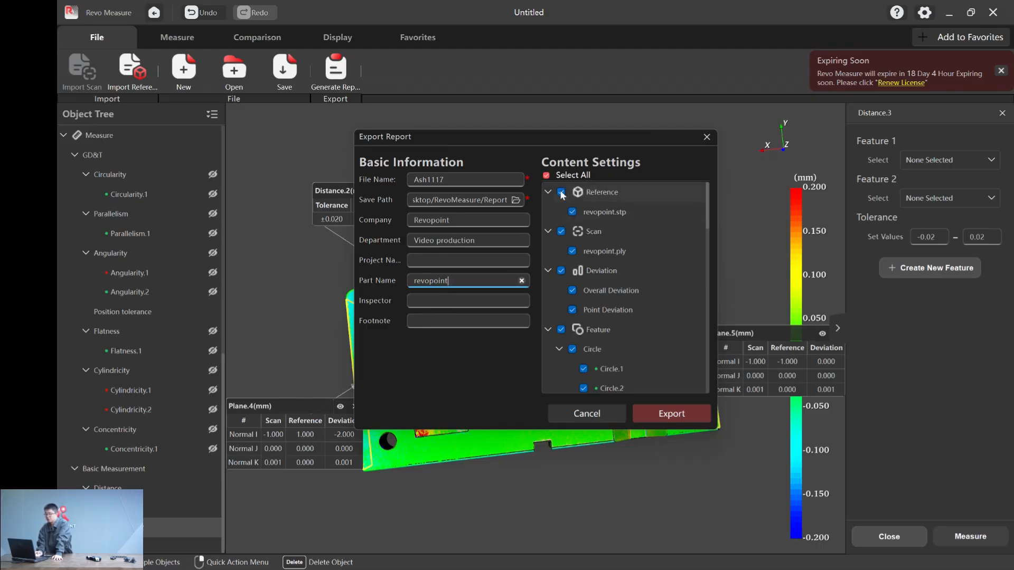
# - Review the report's content selection and export the report with all items included
pyautogui.scroll(-10, 603, 264)
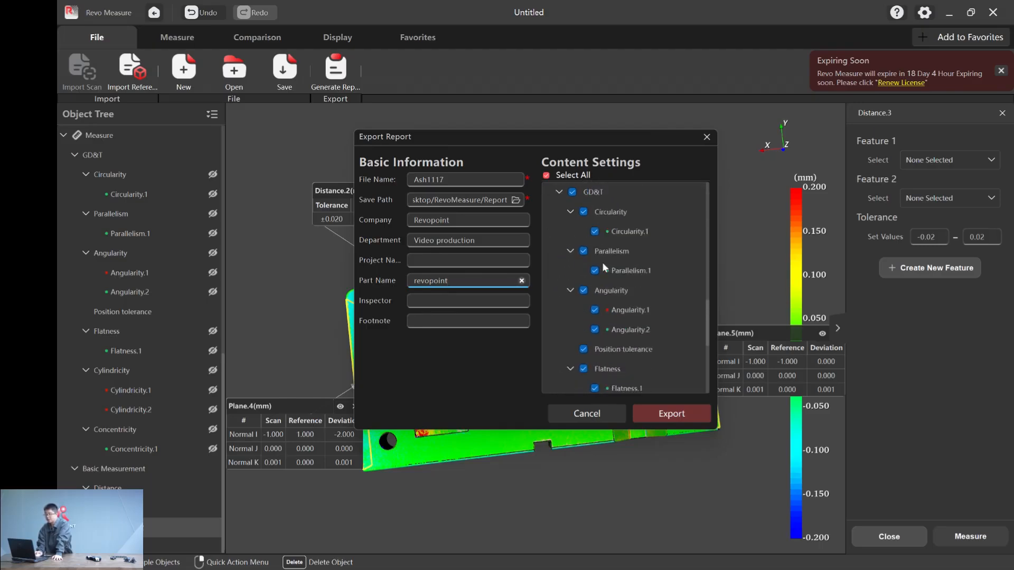
pyautogui.scroll(10, 603, 263)
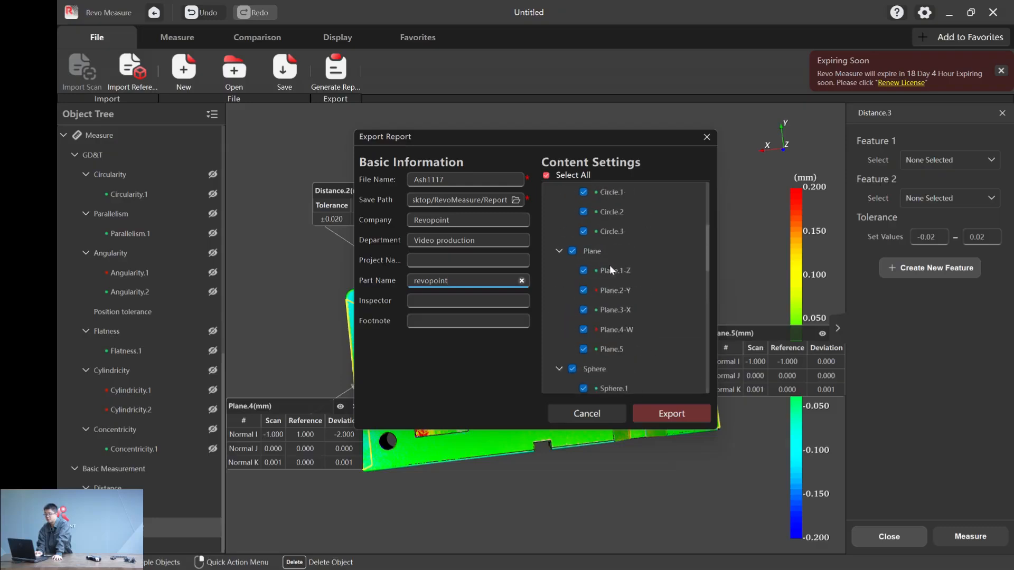
pyautogui.click(662, 416)
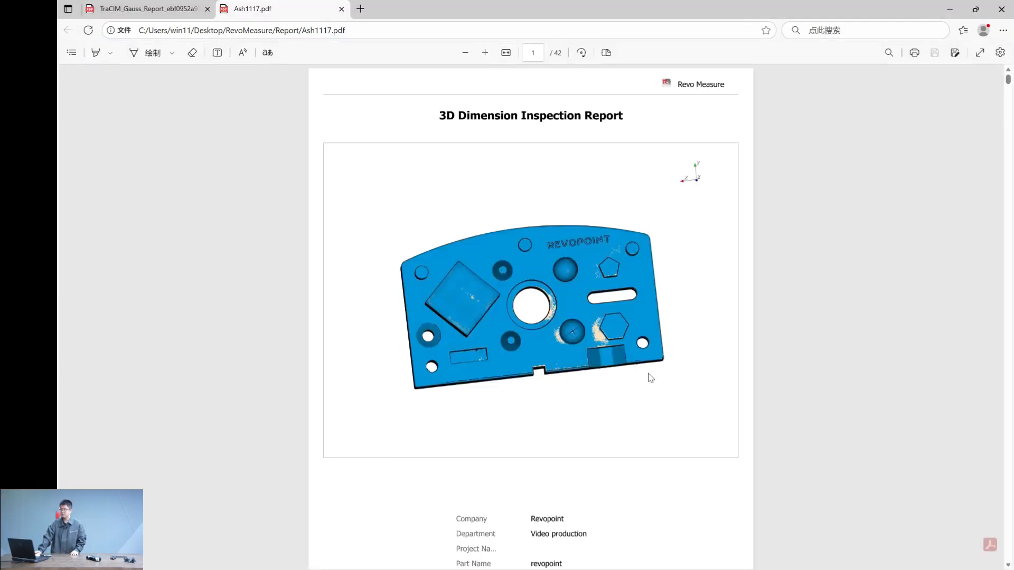
# - Examine the first part of the exported Ash1117.pdf report, covering part information, model properties, deviation results and circle features
pyautogui.scroll(-15, 237, 373)
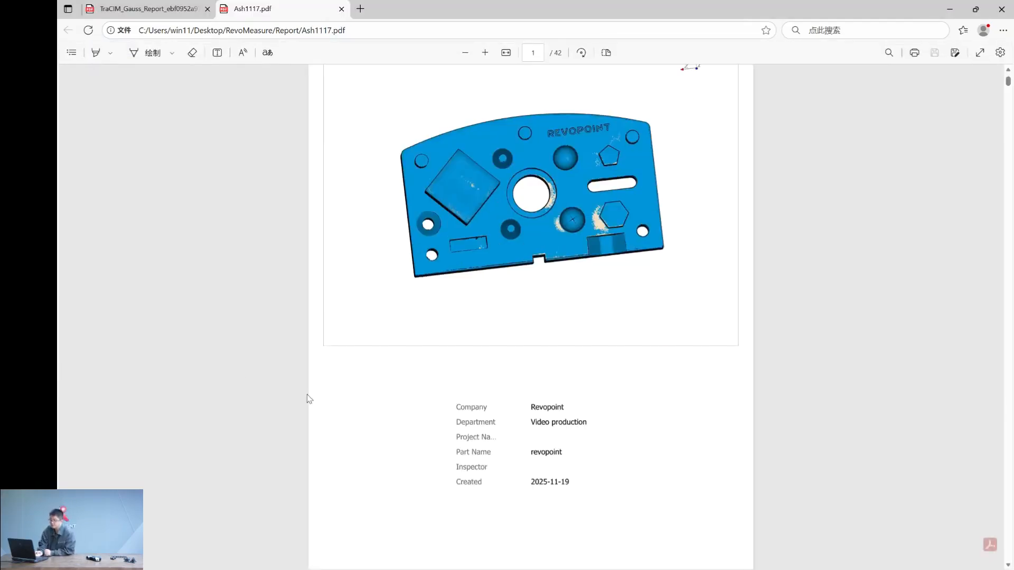
pyautogui.scroll(-4, 258, 376)
pyautogui.rightClick(258, 376)
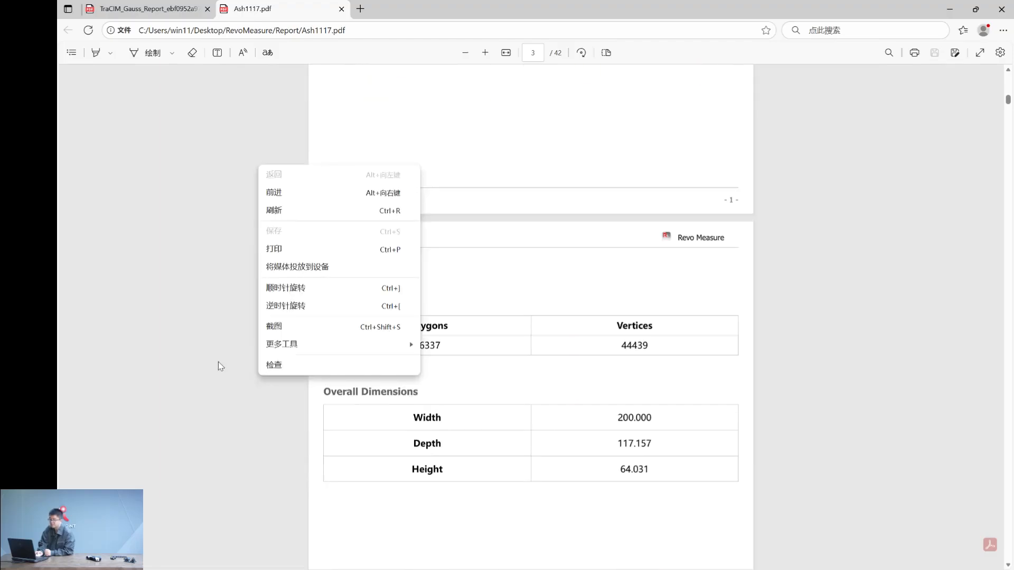
pyautogui.click(217, 362)
pyautogui.scroll(-4, 224, 419)
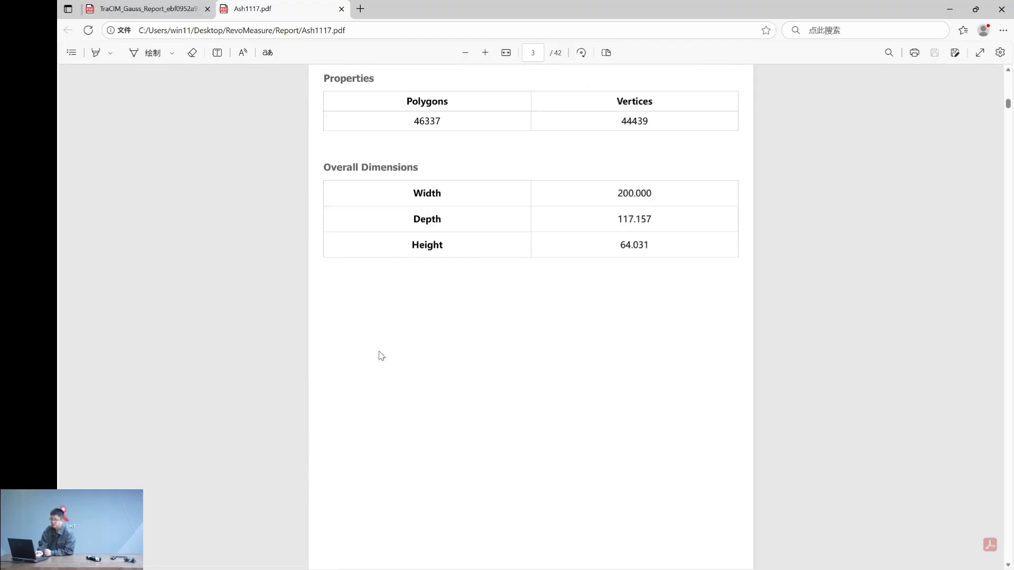
pyautogui.scroll(-5, 261, 365)
pyautogui.scroll(-20, 258, 367)
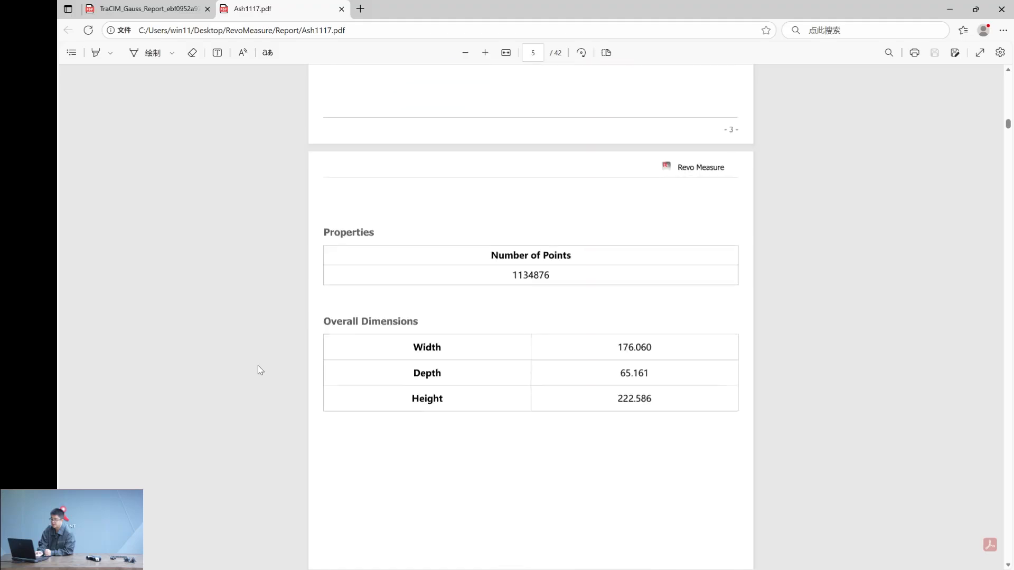
pyautogui.scroll(-15, 258, 366)
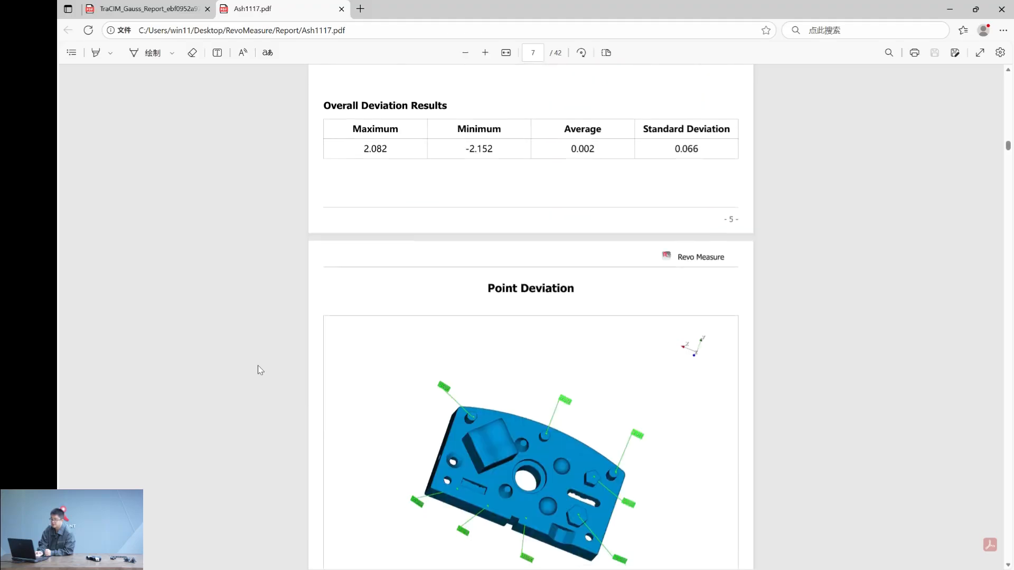
pyautogui.scroll(2, 259, 370)
pyautogui.scroll(-15, 258, 369)
pyautogui.scroll(-6, 258, 366)
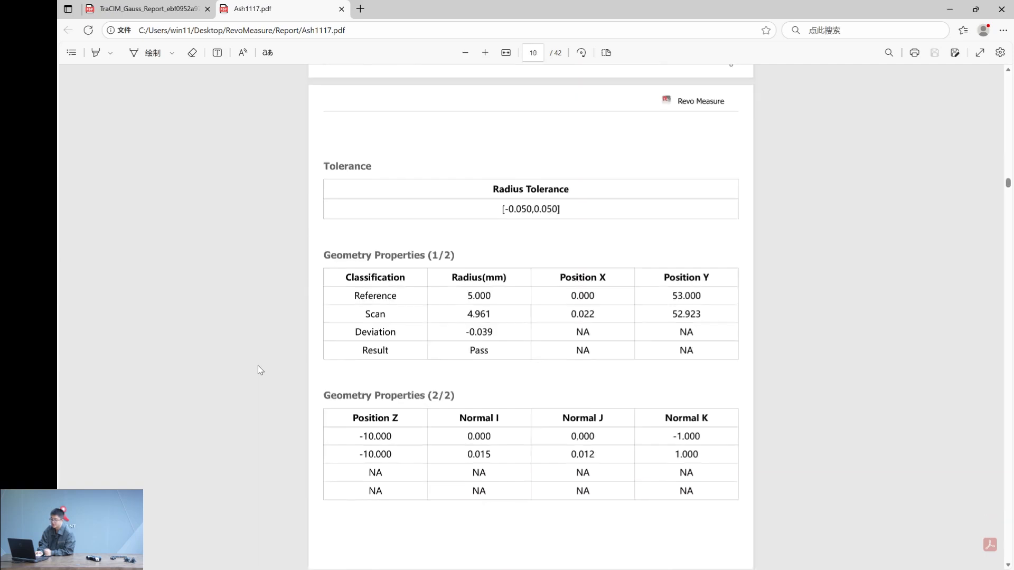
pyautogui.scroll(-4, 258, 365)
pyautogui.scroll(-15, 258, 365)
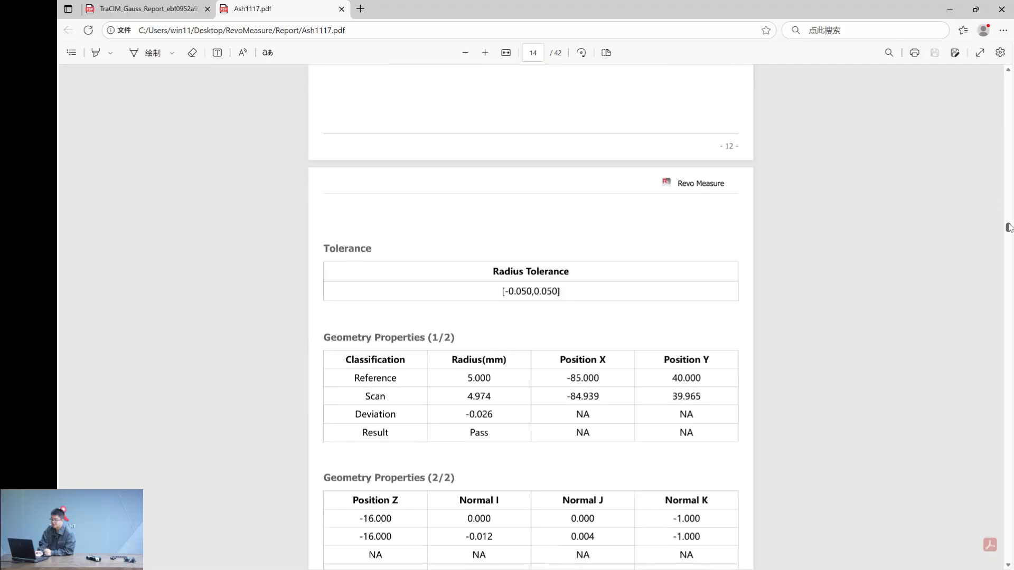
# - Examine the report's GD&T sections from Circularity.1 through Cylindricity.2 and the Distance.2 results on the last page
pyautogui.moveTo(1009, 228); pyautogui.dragTo(949, 393)
pyautogui.scroll(5, 892, 341)
pyautogui.scroll(-5, 870, 338)
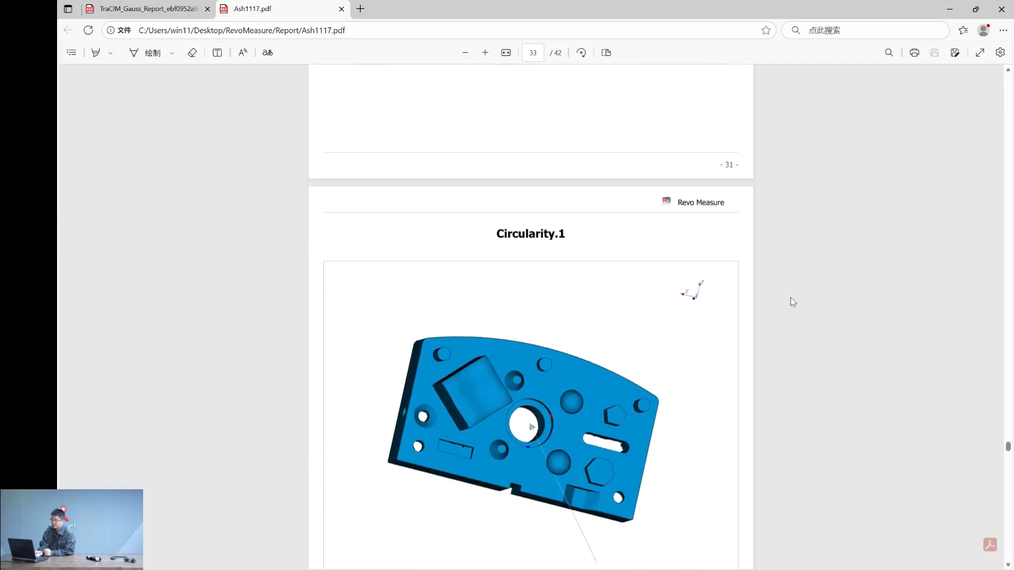
pyautogui.scroll(-5, 433, 295)
pyautogui.scroll(-15, 249, 376)
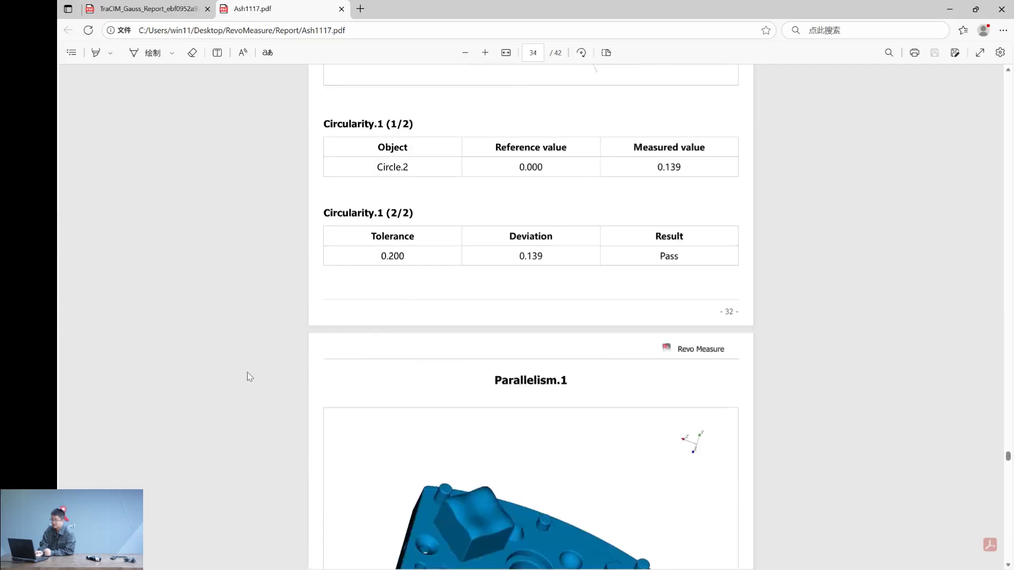
pyautogui.scroll(-10, 247, 373)
pyautogui.scroll(2, 248, 374)
pyautogui.scroll(-17, 248, 374)
pyautogui.scroll(-20, 248, 377)
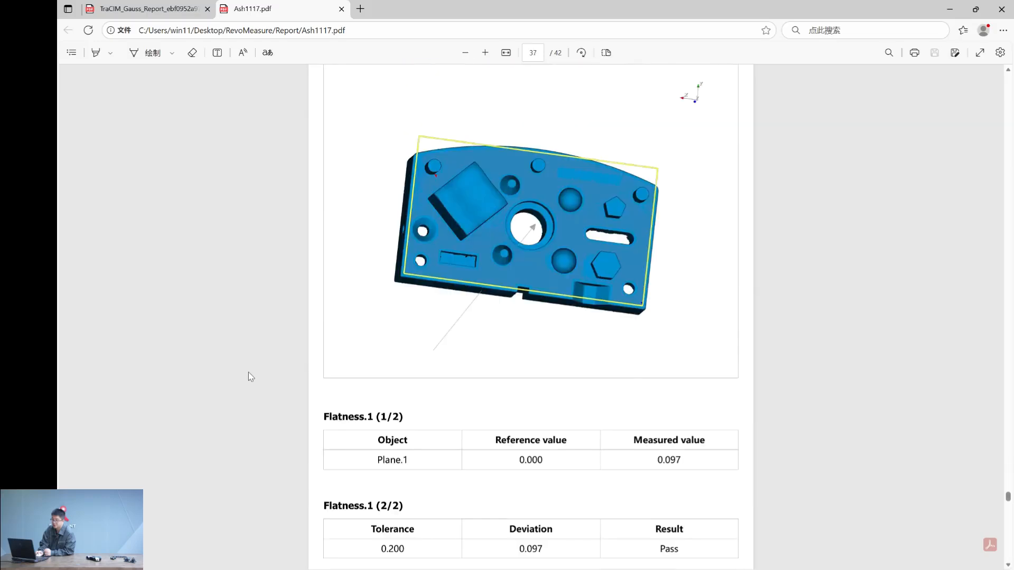
pyautogui.scroll(-10, 218, 343)
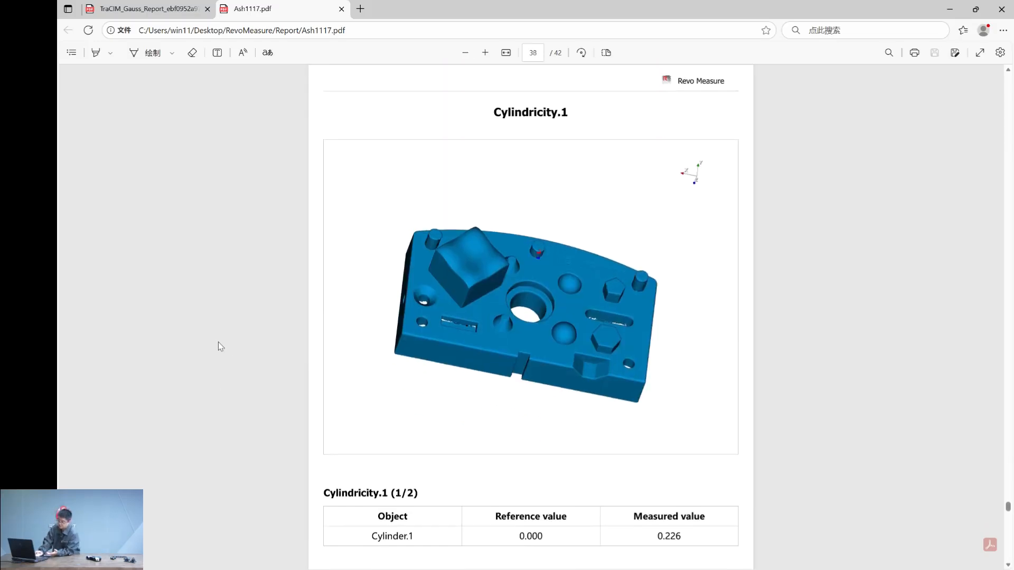
pyautogui.scroll(-20, 201, 290)
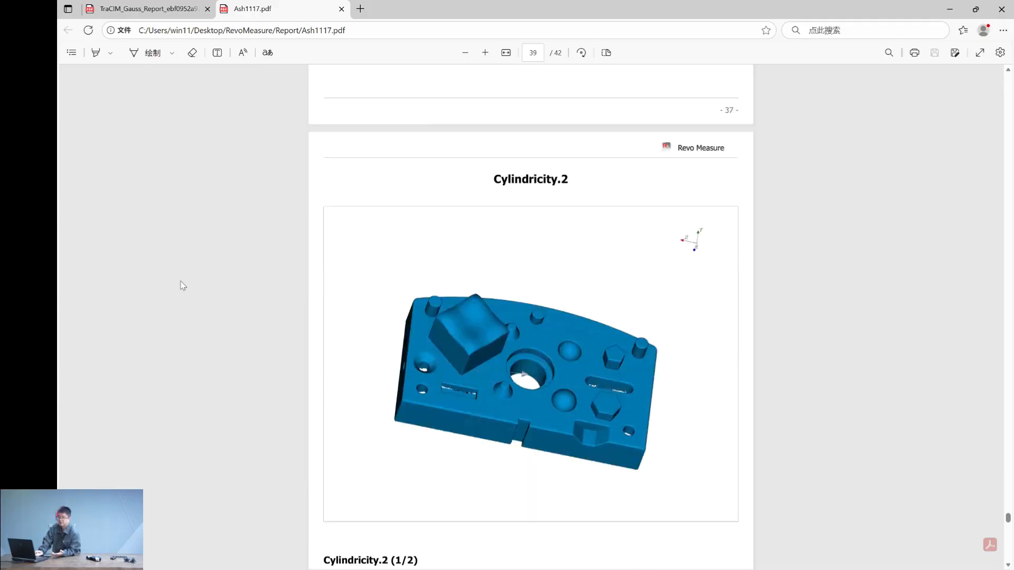
pyautogui.scroll(-10, 201, 290)
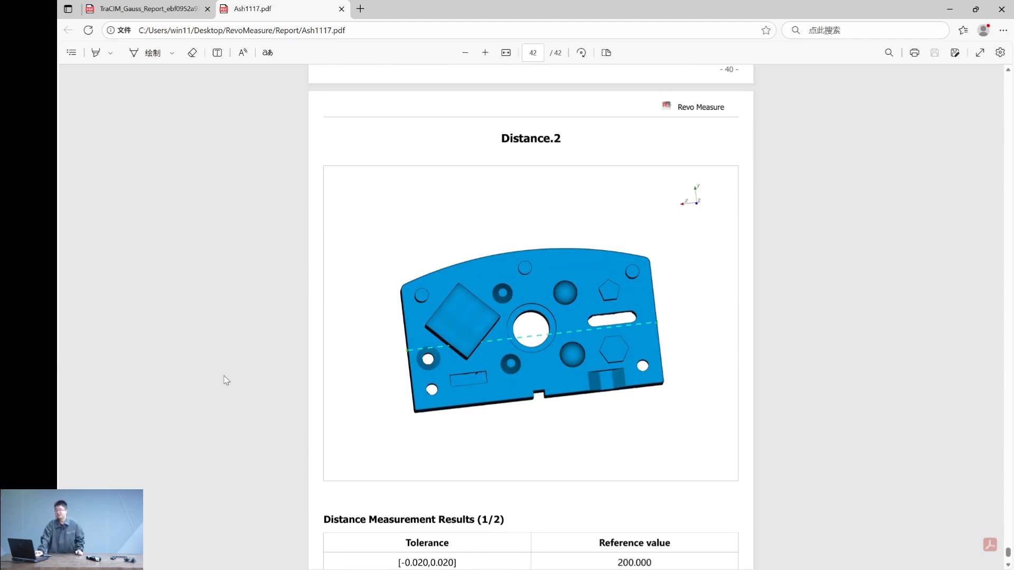
pyautogui.scroll(-3, 222, 378)
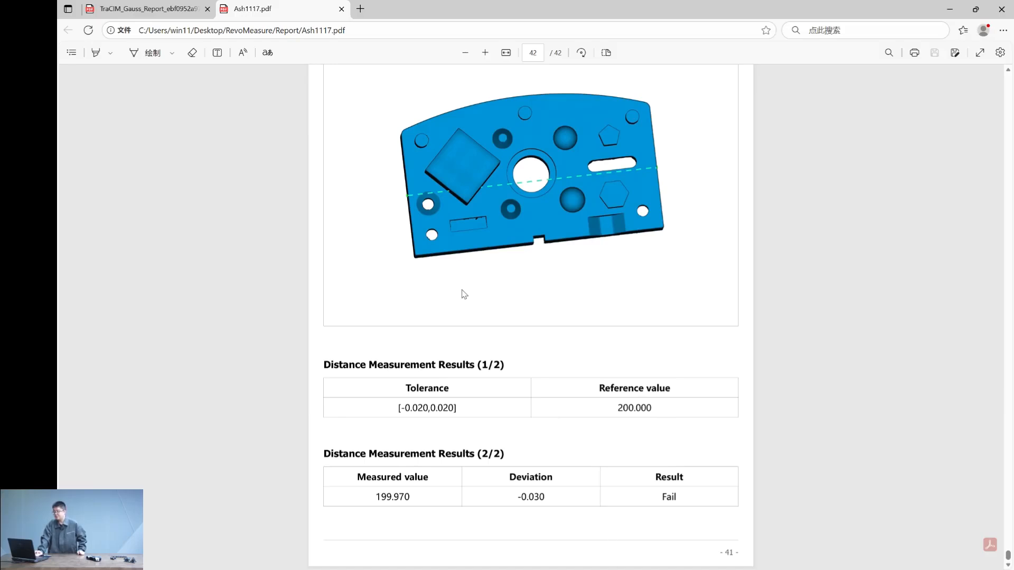
# - Switch to the TraCIM Gauss test report PDF and read the PTB test result for Revo Measure V1.0
pyautogui.click(147, 6)
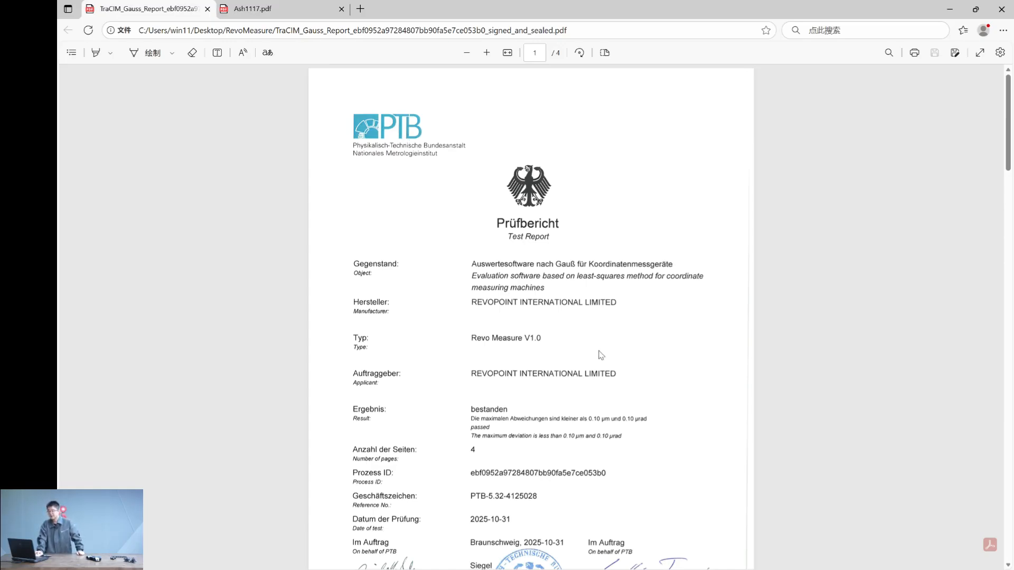
pyautogui.scroll(-1, 600, 355)
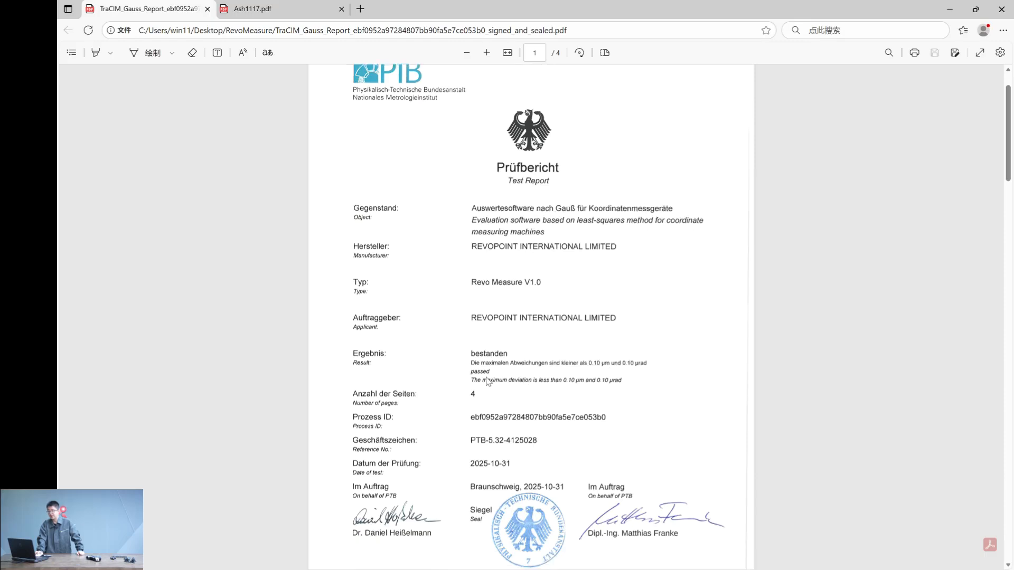